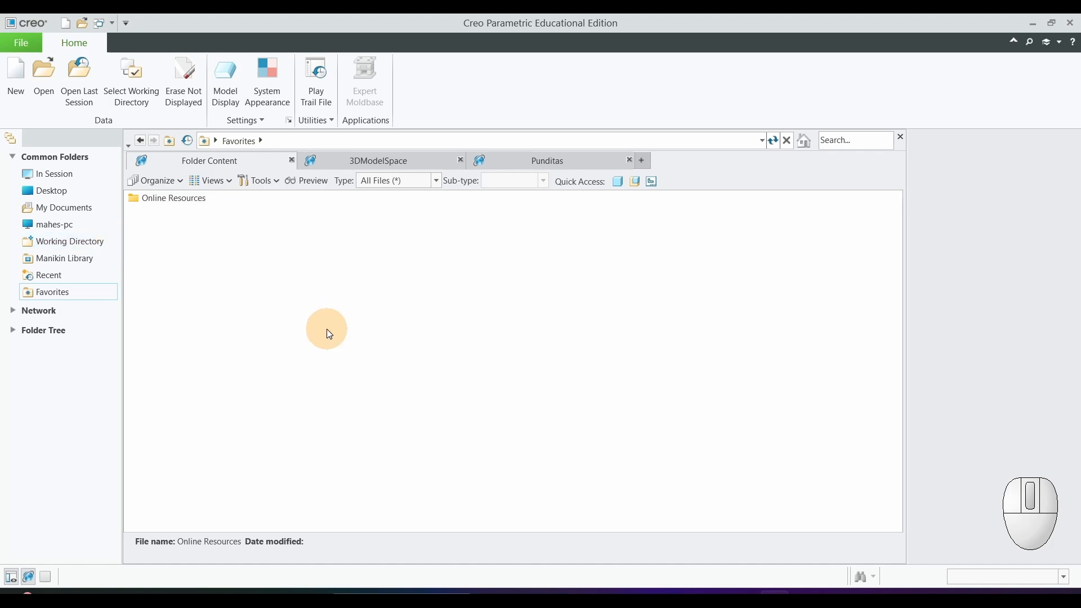
Browse to the Creo Model folder on drive E: through the favorites while selecting a working directory
{"action": "left_click", "coordinate": [131, 89]}
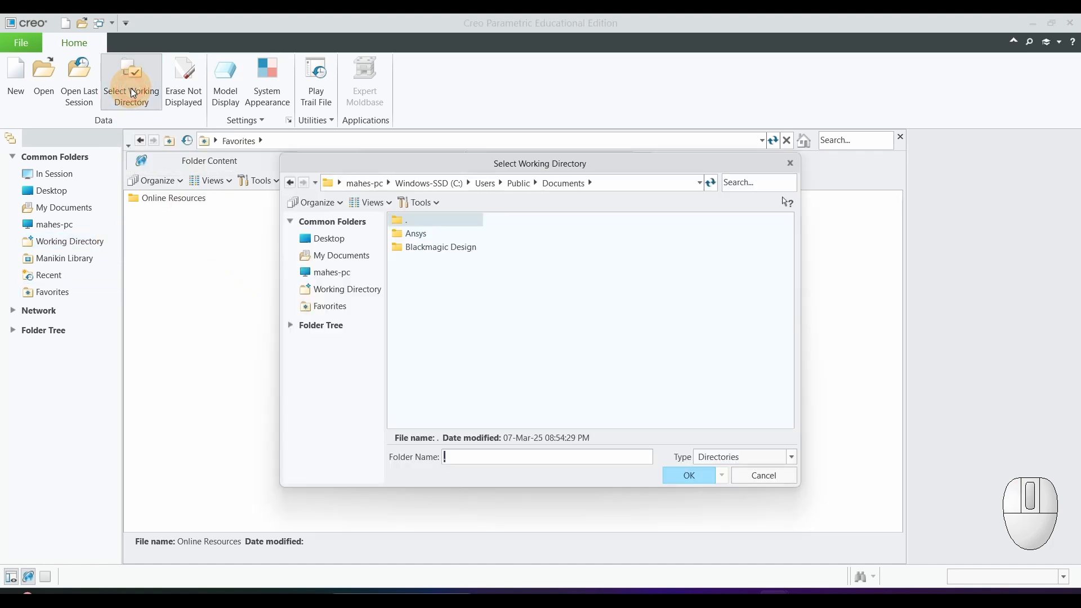
{"action": "left_click", "coordinate": [335, 274]}
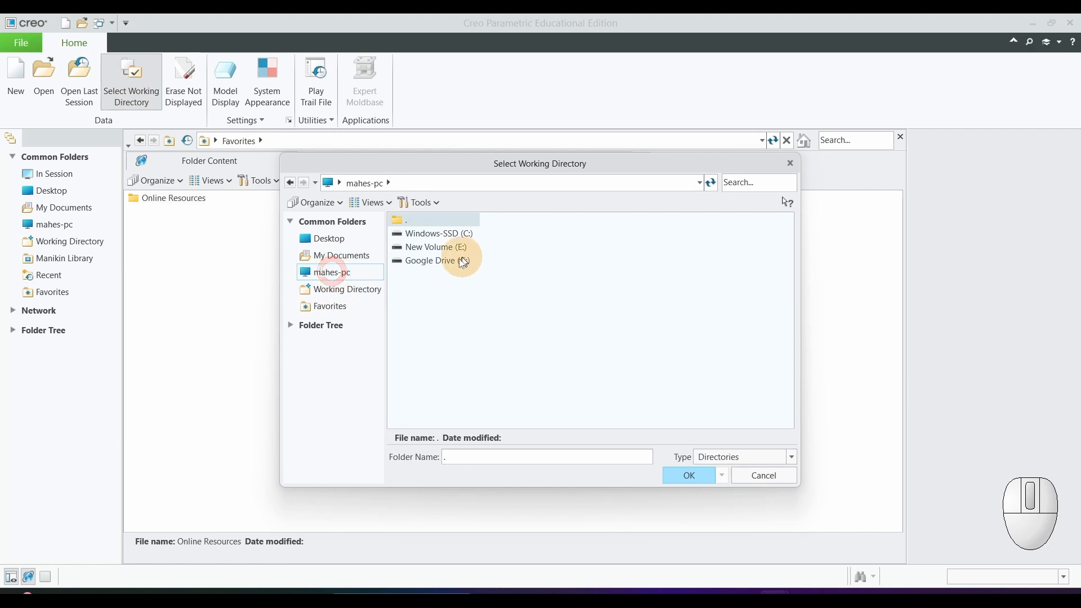
{"action": "double_click", "coordinate": [436, 248]}
{"action": "left_click", "coordinate": [433, 254]}
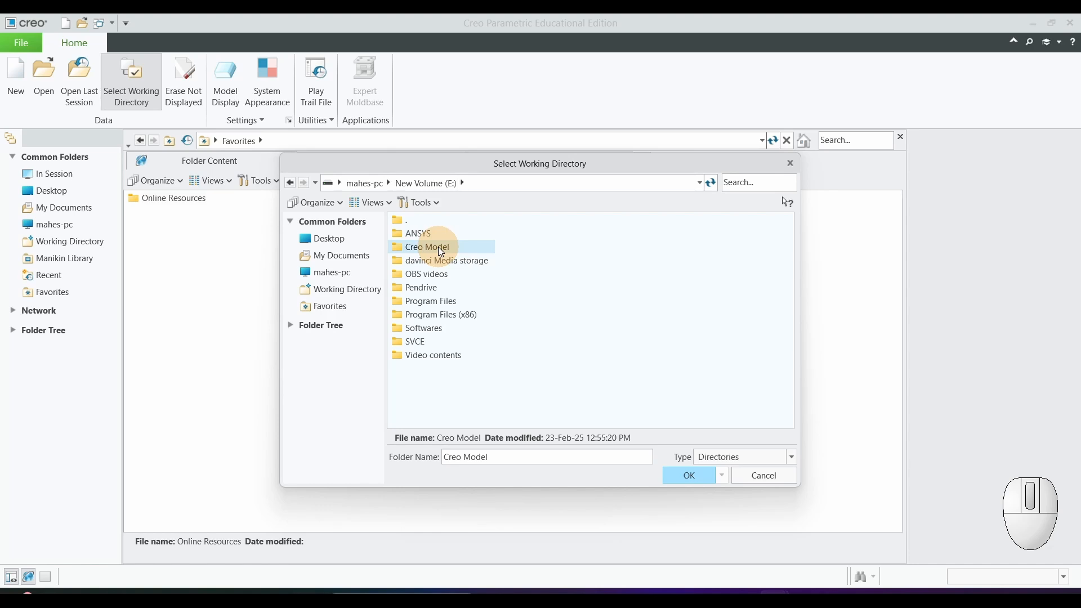
{"action": "right_click", "coordinate": [440, 249]}
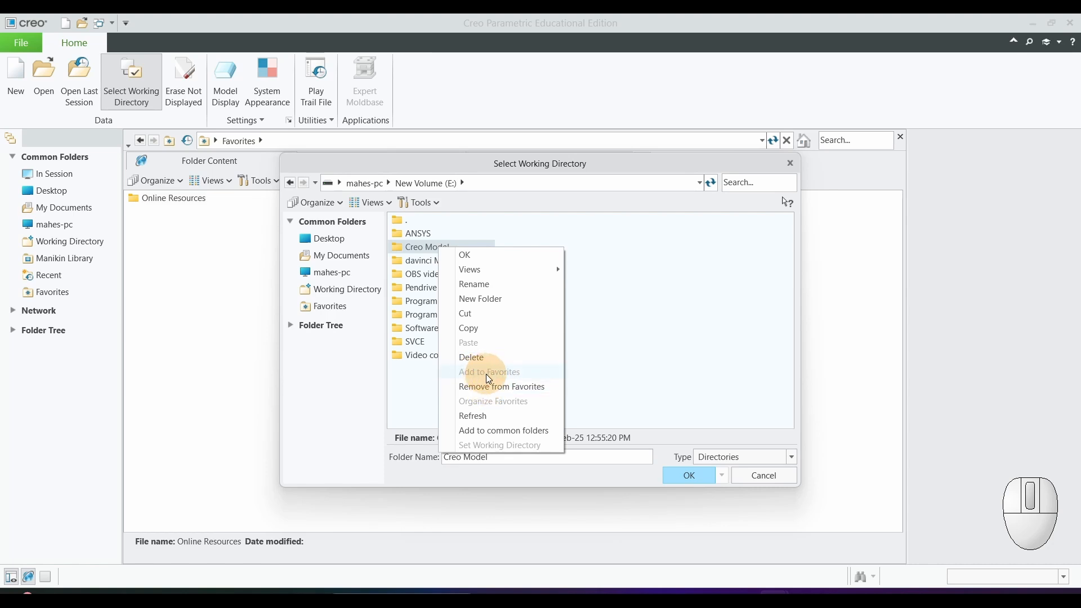
{"action": "left_click", "coordinate": [643, 312]}
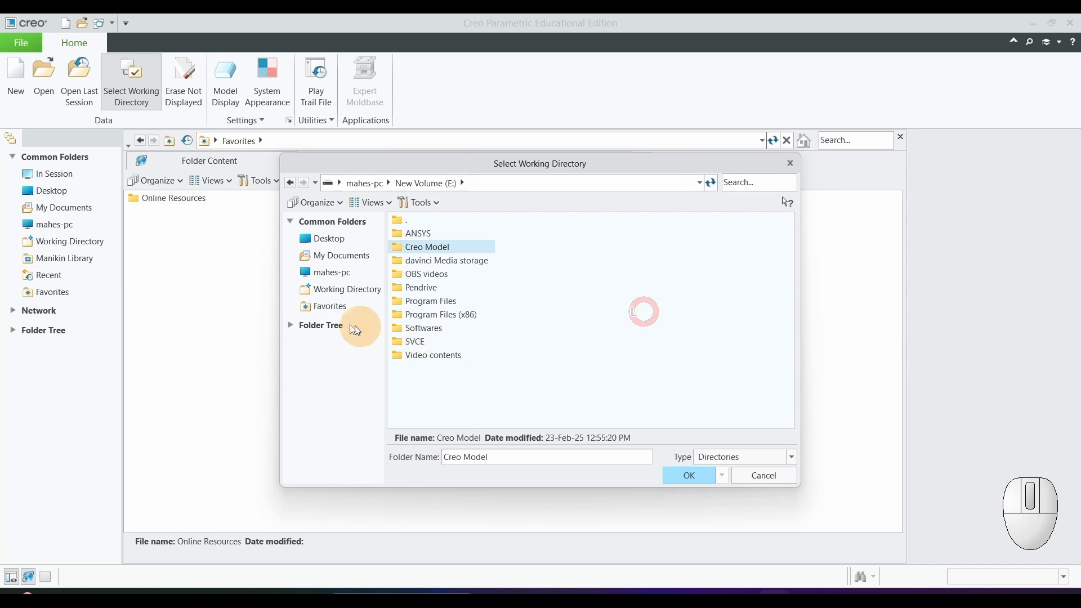
{"action": "left_click", "coordinate": [332, 306]}
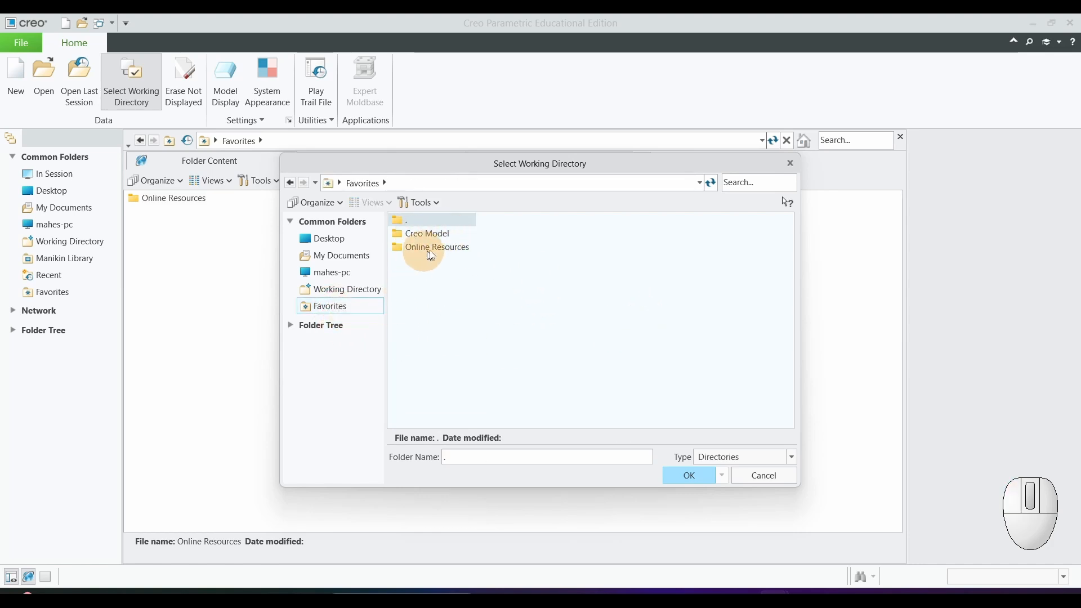
{"action": "double_click", "coordinate": [428, 233]}
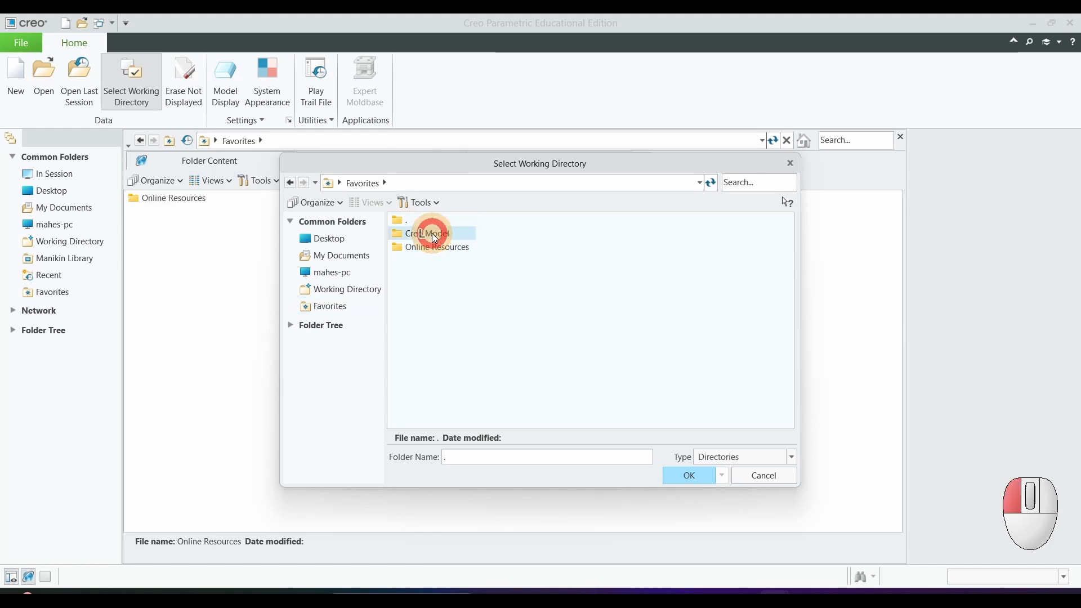
Create a folder named ex6 inside Creo Model and set it as the working directory
{"action": "right_click", "coordinate": [515, 269]}
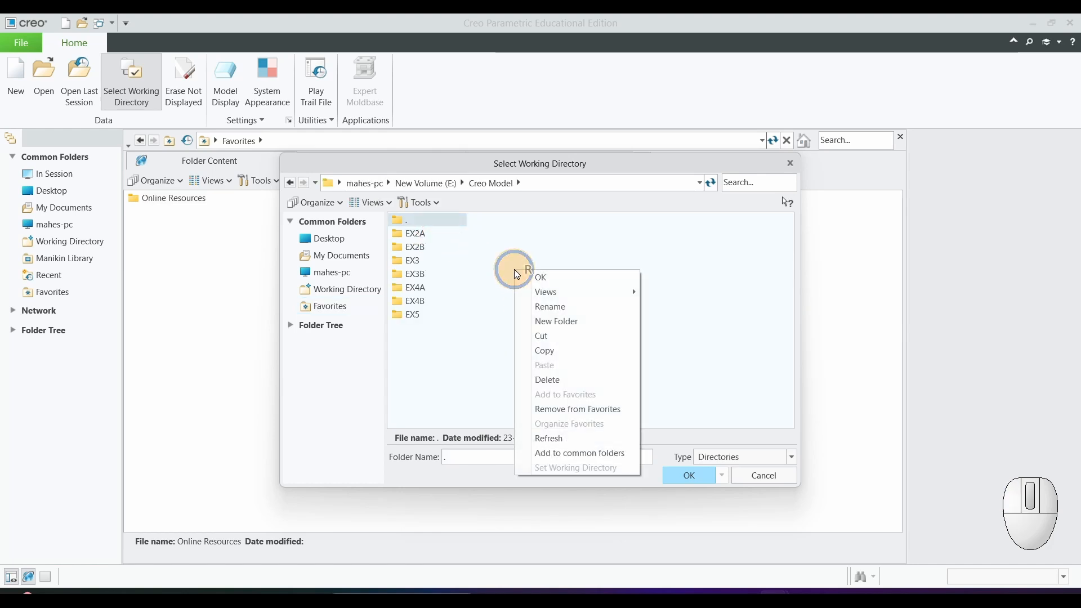
{"action": "left_click", "coordinate": [569, 319]}
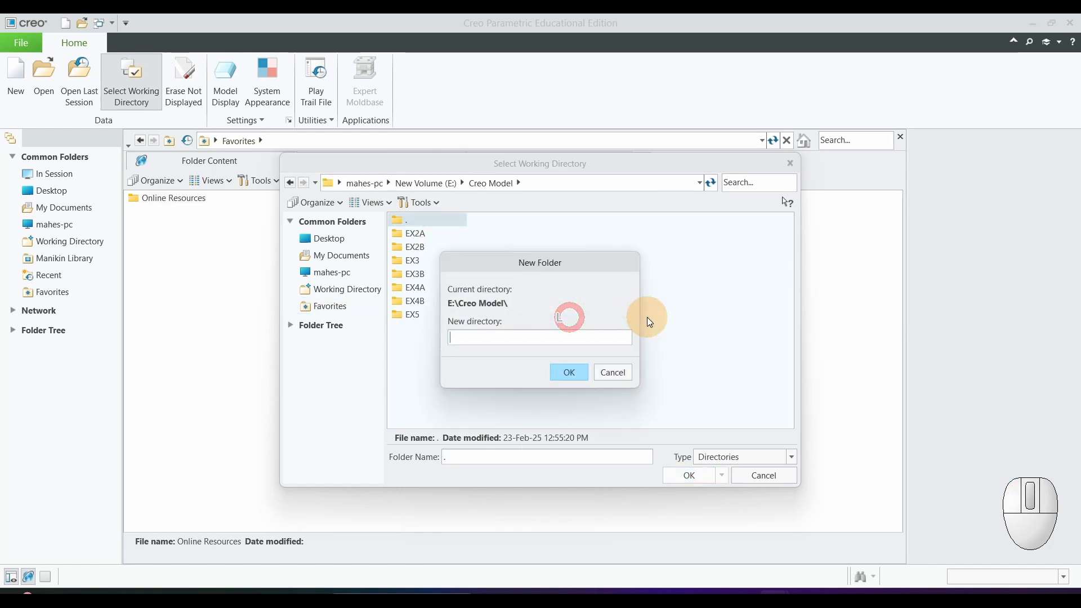
{"action": "type", "text": "ex6"}
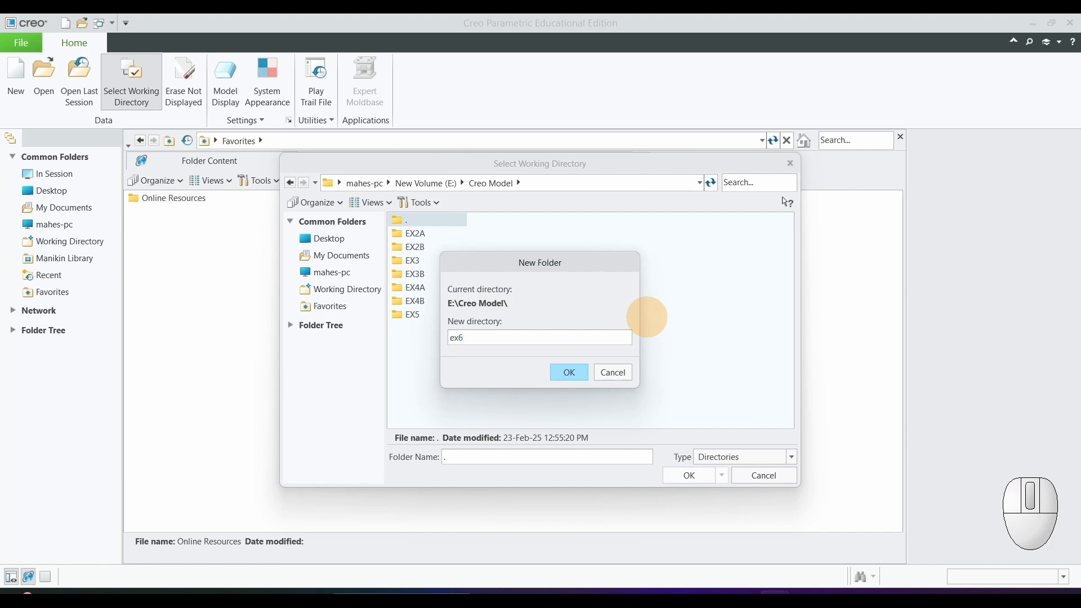
{"action": "left_click", "coordinate": [569, 372]}
{"action": "left_click", "coordinate": [689, 475]}
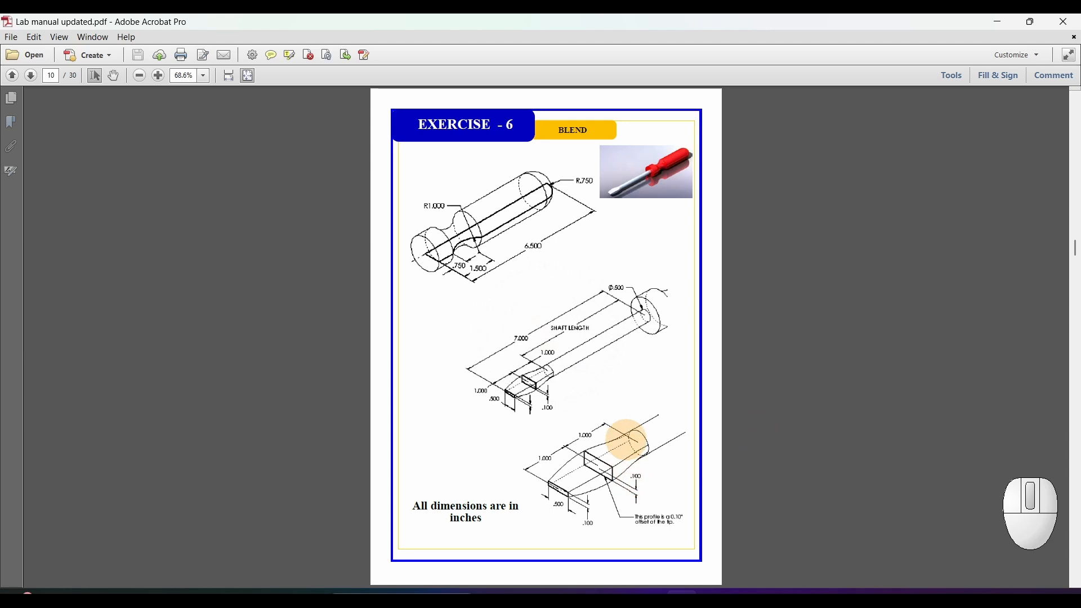
Examine the round end, middle rectangle and tip profiles of the Exercise 6 blade drawing in the lab manual PDF in Adobe Acrobat Pro
{"action": "mouse_move", "coordinate": [627, 434]}
{"action": "left_mouse_down"}
{"action": "mouse_move", "coordinate": [627, 419]}
{"action": "mouse_move", "coordinate": [663, 429]}
{"action": "mouse_move", "coordinate": [661, 471]}
{"action": "mouse_move", "coordinate": [633, 428]}
{"action": "left_mouse_up"}
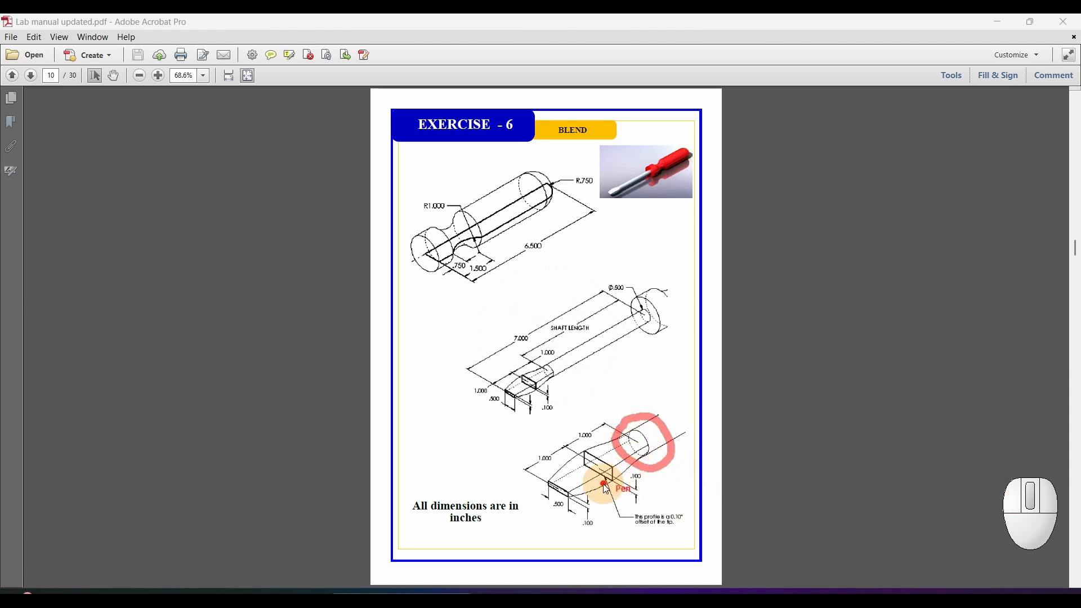
{"action": "left_click_drag", "start_coordinate": [578, 441], "coordinate": [597, 495]}
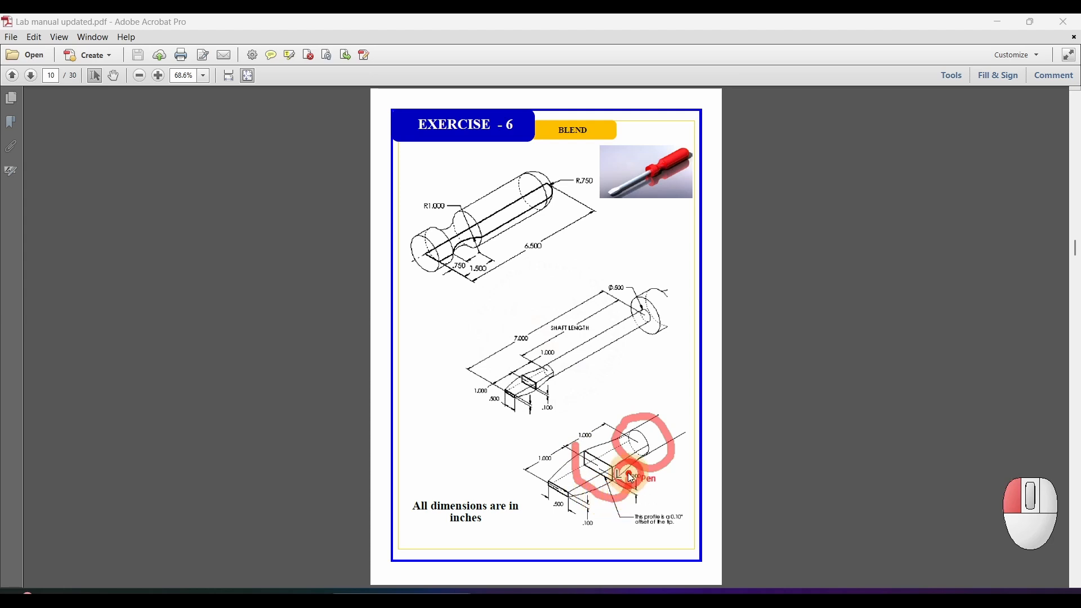
{"action": "left_click_drag", "start_coordinate": [586, 447], "coordinate": [582, 448]}
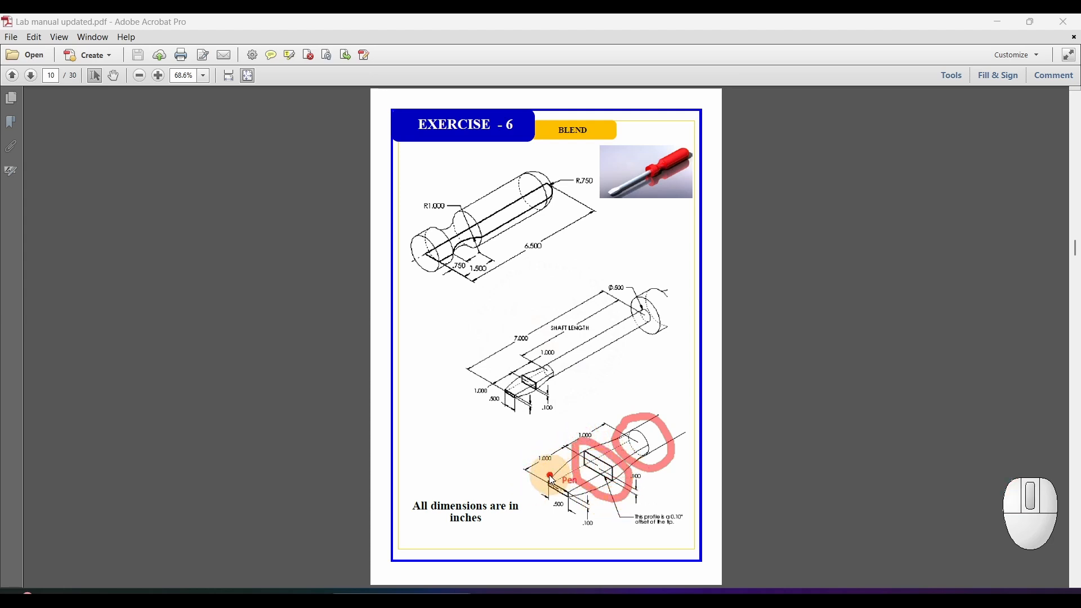
{"action": "mouse_move", "coordinate": [555, 467]}
{"action": "left_mouse_down"}
{"action": "mouse_move", "coordinate": [540, 472]}
{"action": "mouse_move", "coordinate": [535, 501]}
{"action": "mouse_move", "coordinate": [578, 508]}
{"action": "mouse_move", "coordinate": [555, 479]}
{"action": "left_mouse_up"}
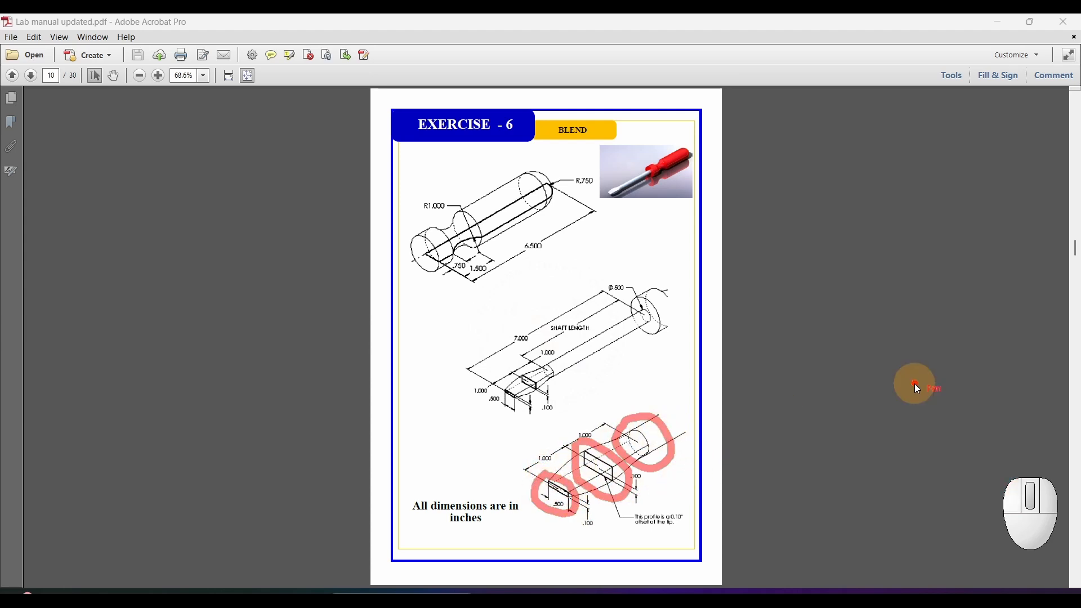
{"action": "key", "text": "Escape"}
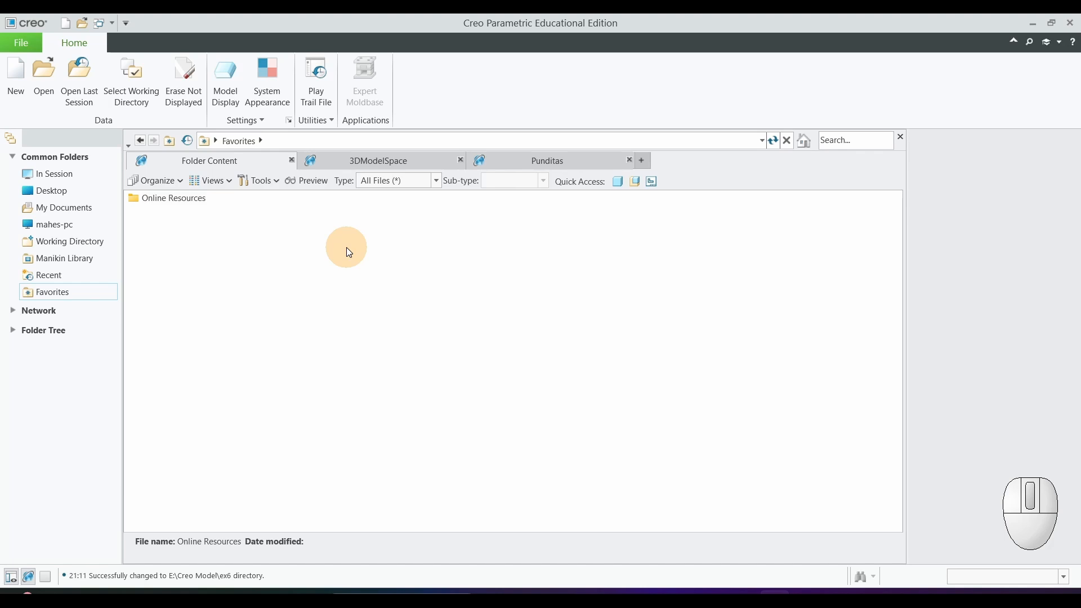
Back in Creo Parametric, create a new solid part named blend with the default template option turned off
{"action": "left_click", "coordinate": [17, 85]}
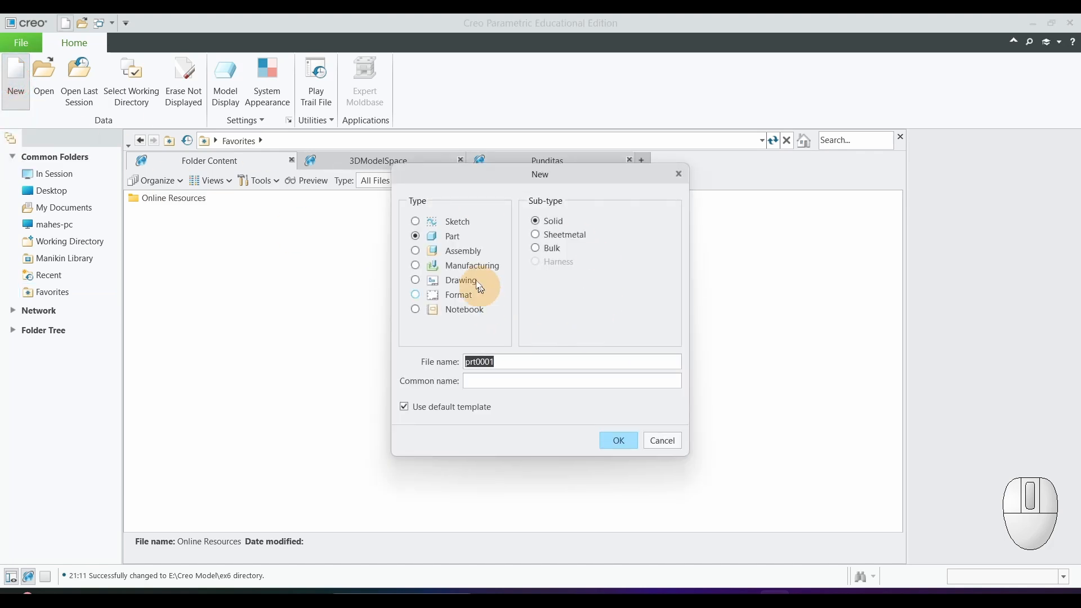
{"action": "left_click", "coordinate": [403, 405]}
{"action": "left_click_drag", "start_coordinate": [512, 360], "coordinate": [442, 361]}
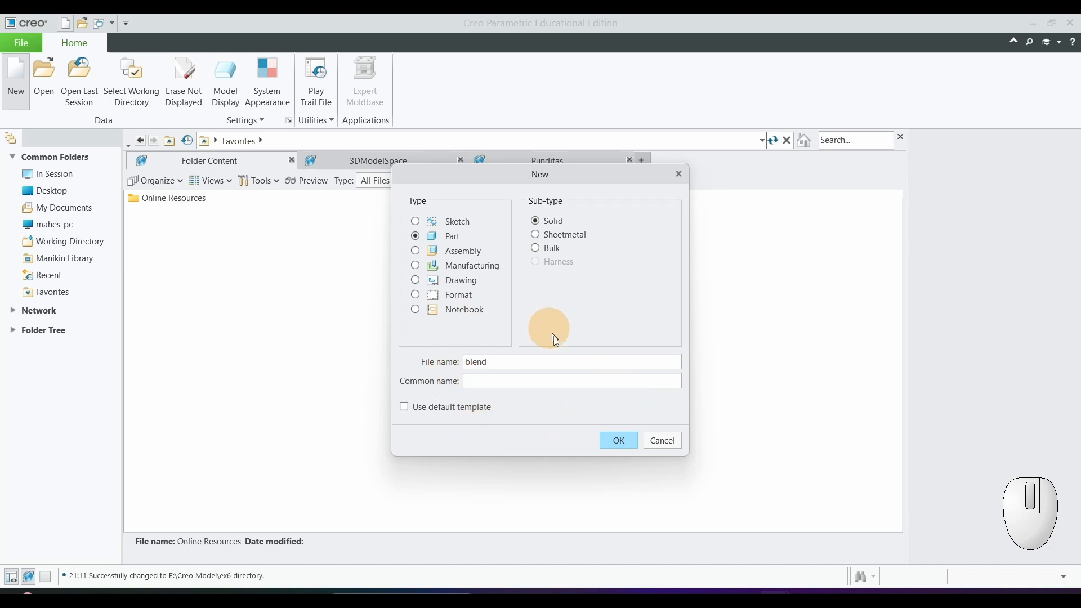
{"action": "left_click", "coordinate": [617, 441]}
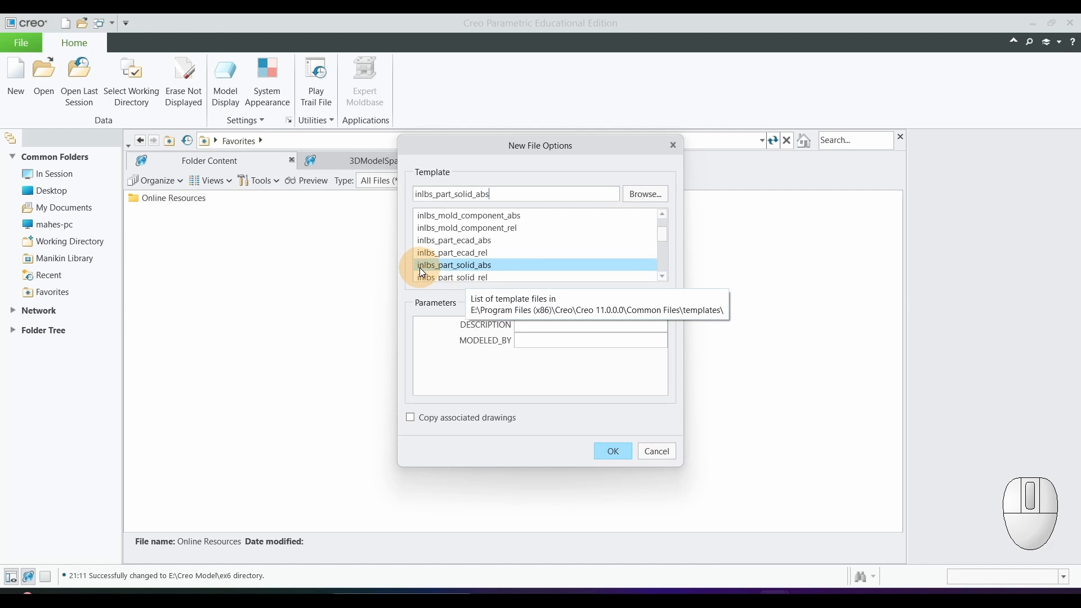
{"action": "left_click", "coordinate": [613, 449]}
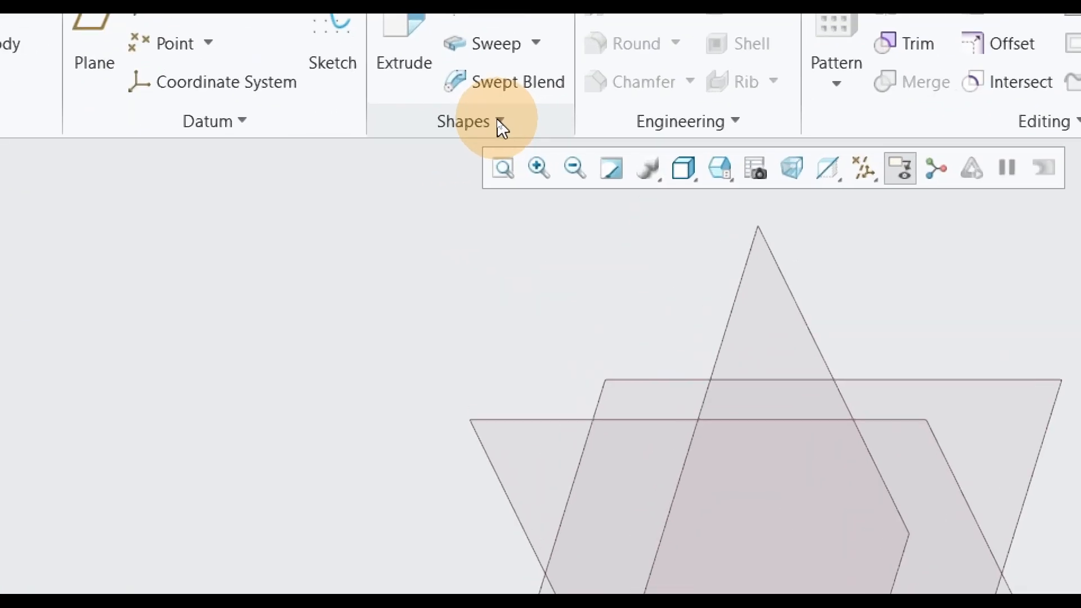
Start a Blend feature with sketched sections and open the Section 1 sketch on the FRONT plane, facing the sketch plane
{"action": "left_click", "coordinate": [500, 123]}
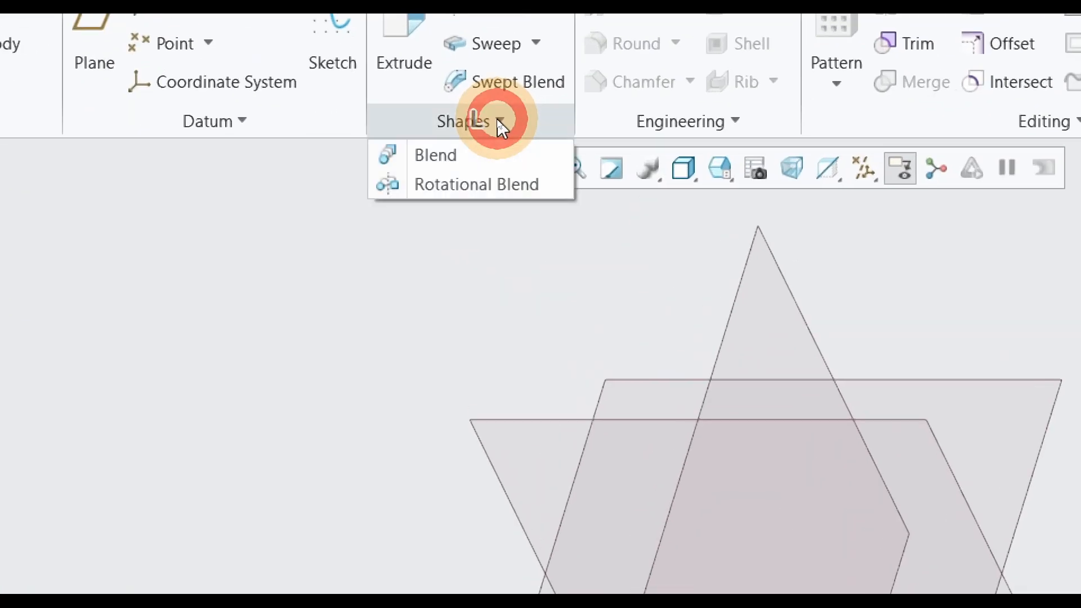
{"action": "left_click", "coordinate": [434, 157]}
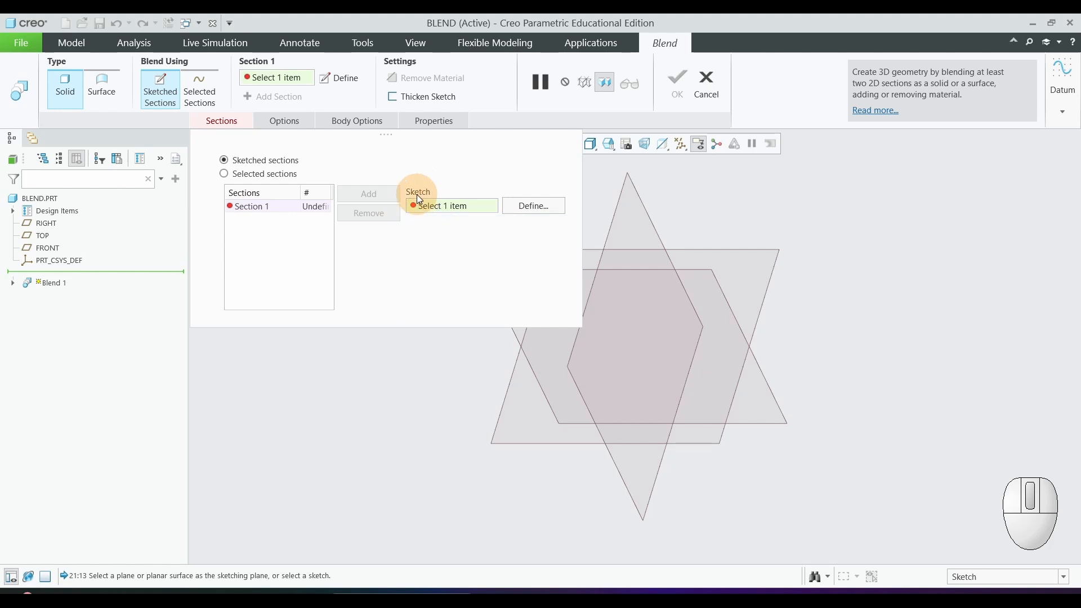
{"action": "left_click", "coordinate": [532, 205]}
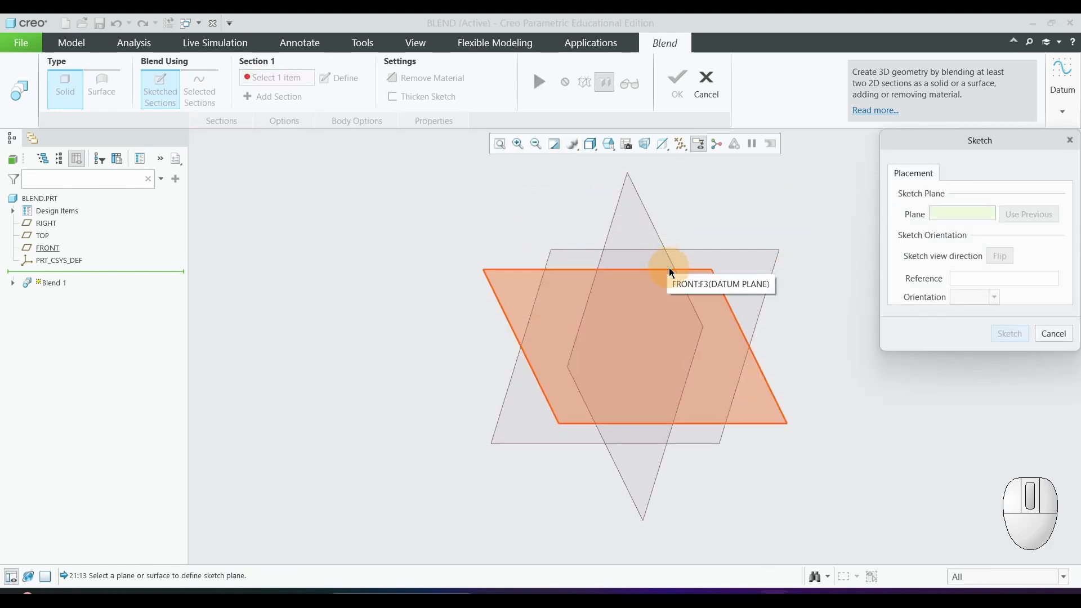
{"action": "left_click", "coordinate": [646, 271]}
{"action": "left_click", "coordinate": [1009, 332]}
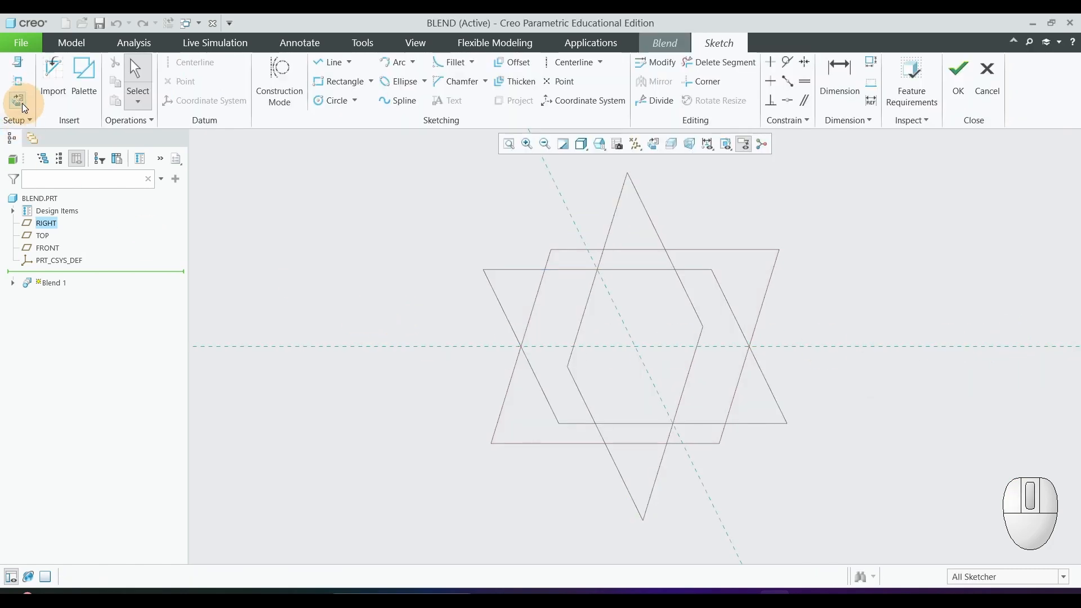
{"action": "left_click", "coordinate": [21, 102]}
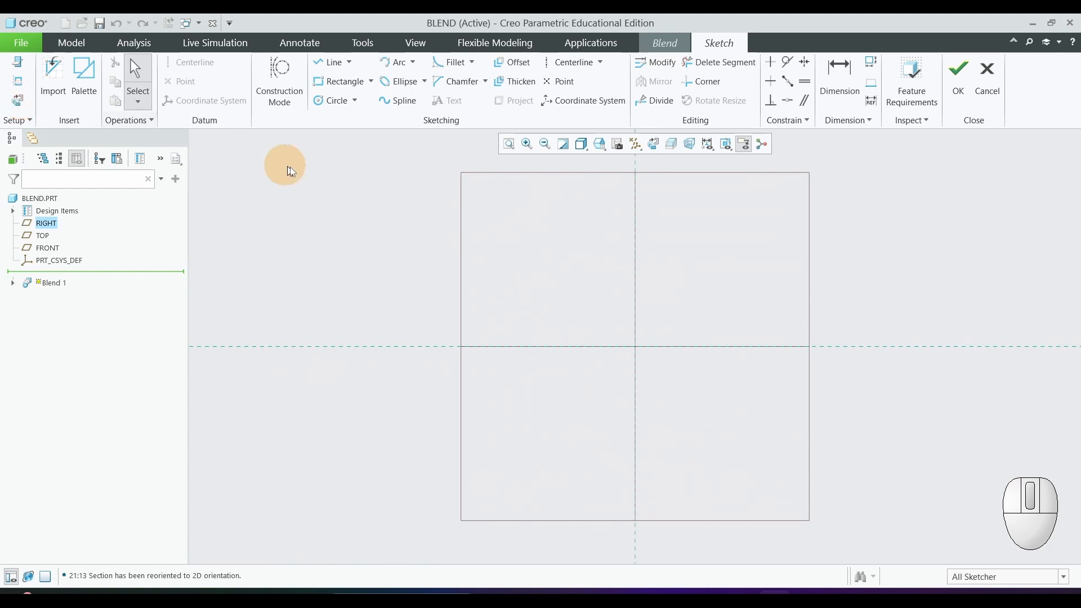
Sketch a corner rectangle around the origin, about 424 wide and 279 high
{"action": "left_click", "coordinate": [339, 82]}
{"action": "left_click", "coordinate": [490, 247]}
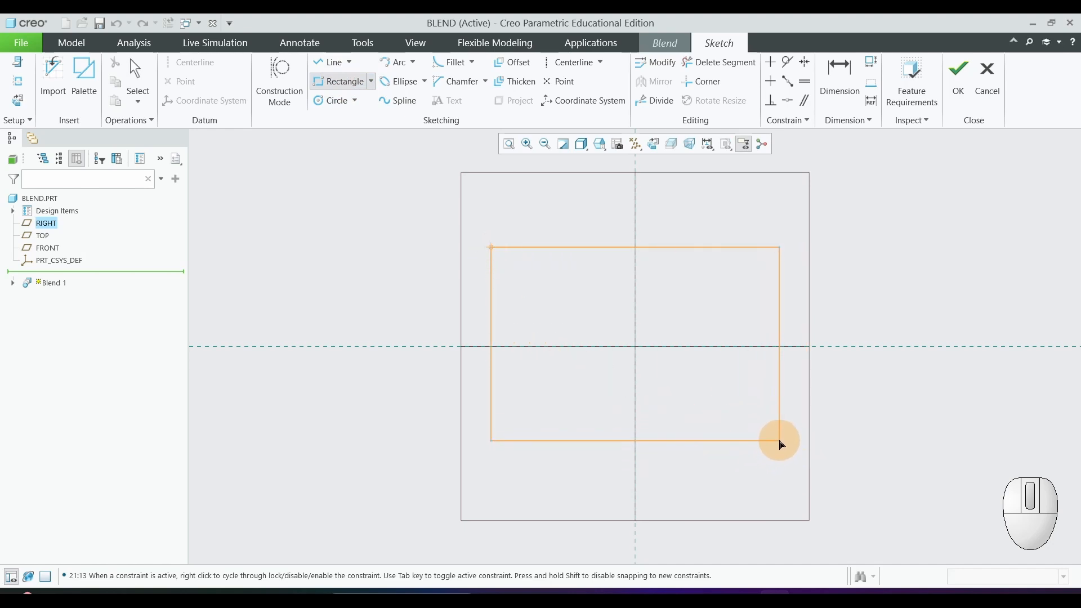
{"action": "left_click", "coordinate": [782, 438]}
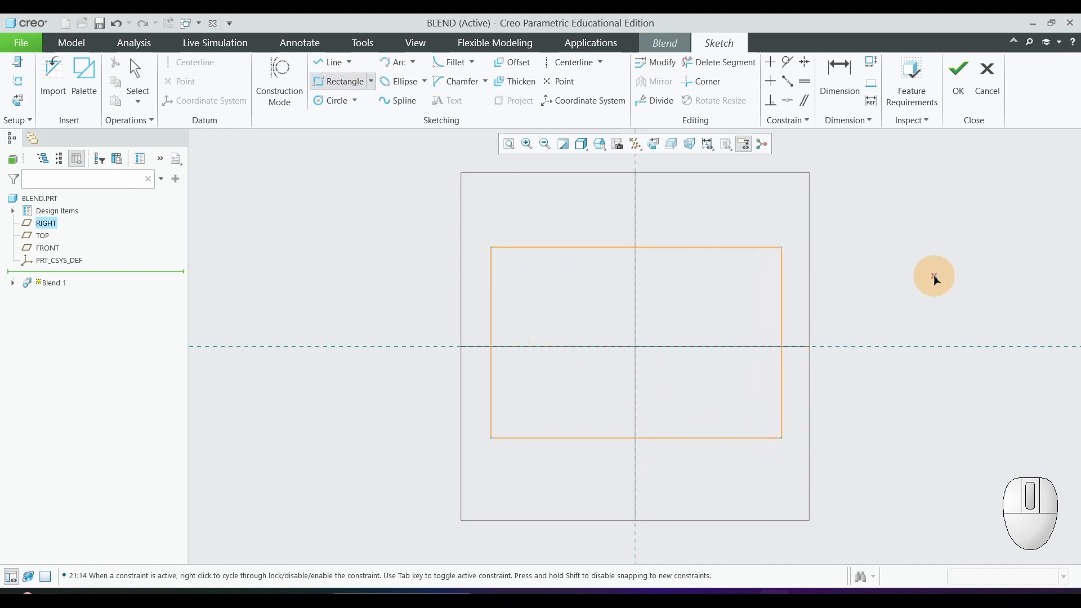
{"action": "middle_click", "coordinate": [910, 307]}
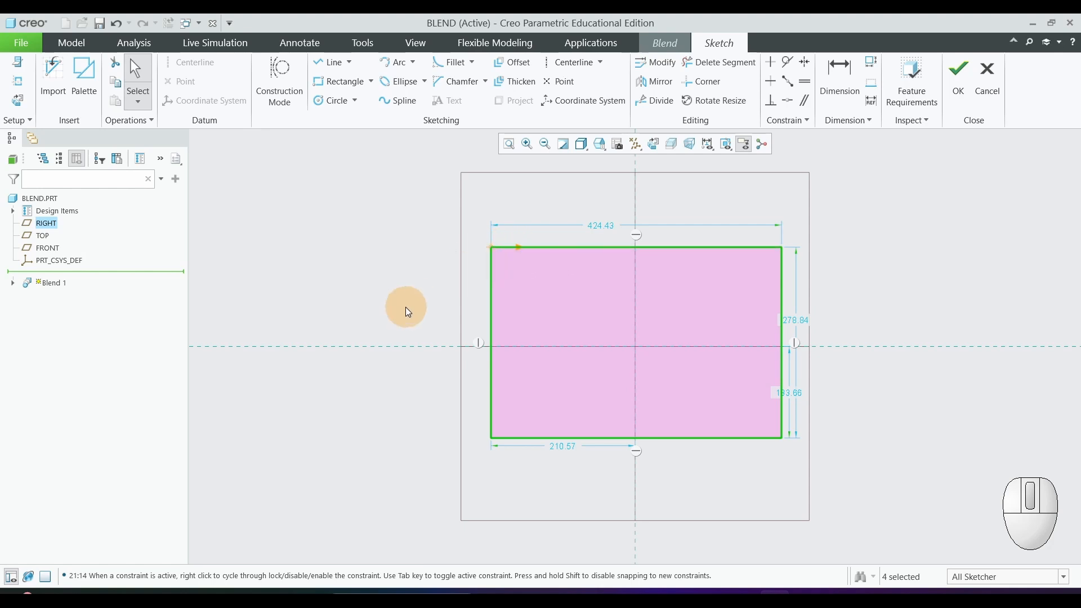
Set the rectangle's width to 40 and its height to 20
{"action": "scroll", "coordinate": [408, 306], "scroll_direction": "up", "scroll_amount": 1}
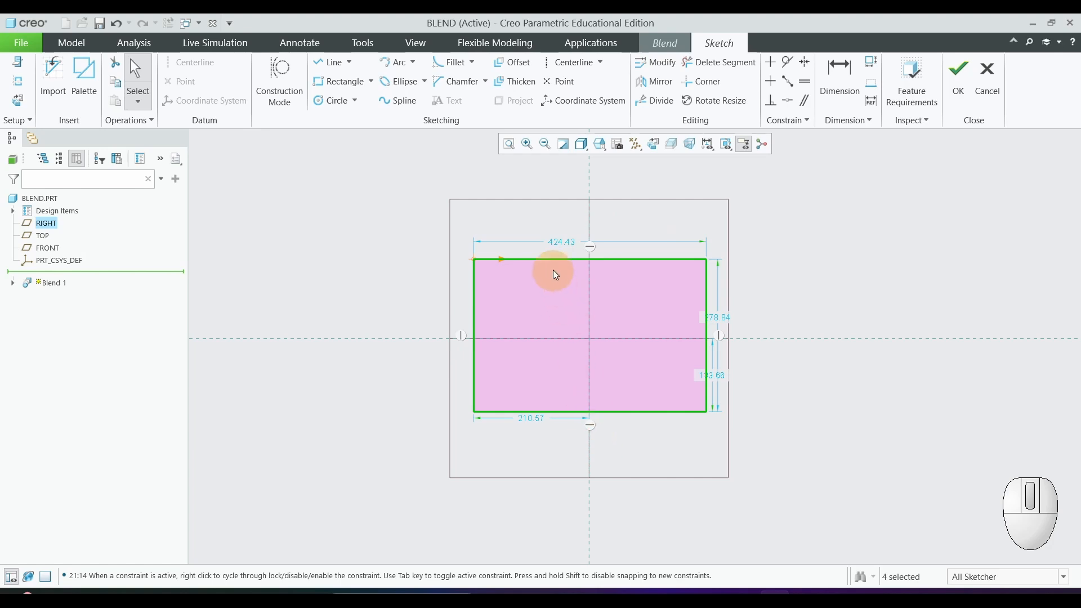
{"action": "left_click", "coordinate": [561, 244]}
{"action": "double_click", "coordinate": [561, 244]}
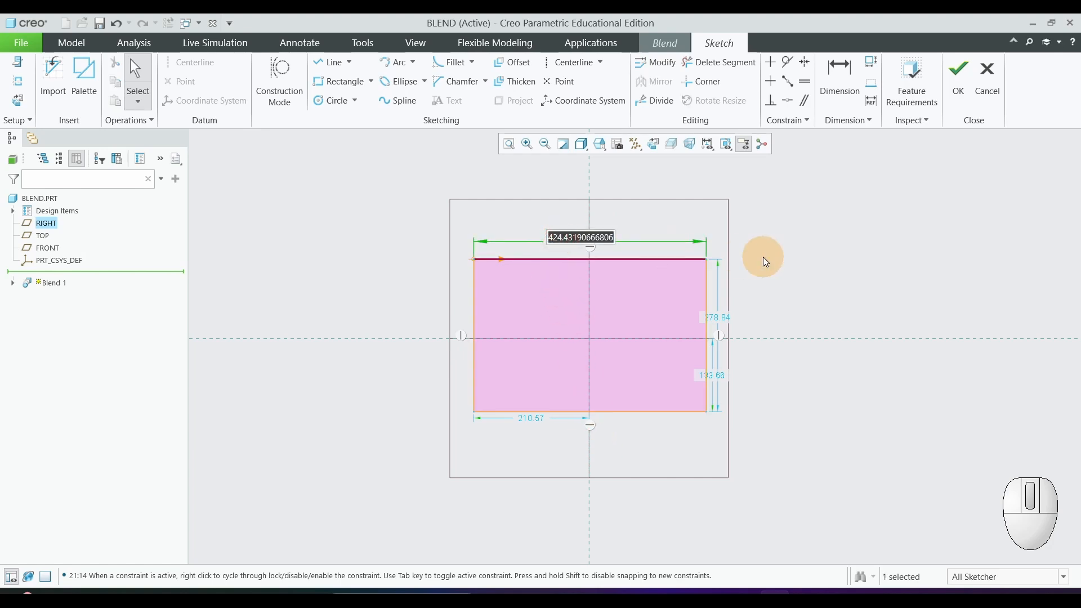
{"action": "type", "text": "40"}
{"action": "key", "text": "Return"}
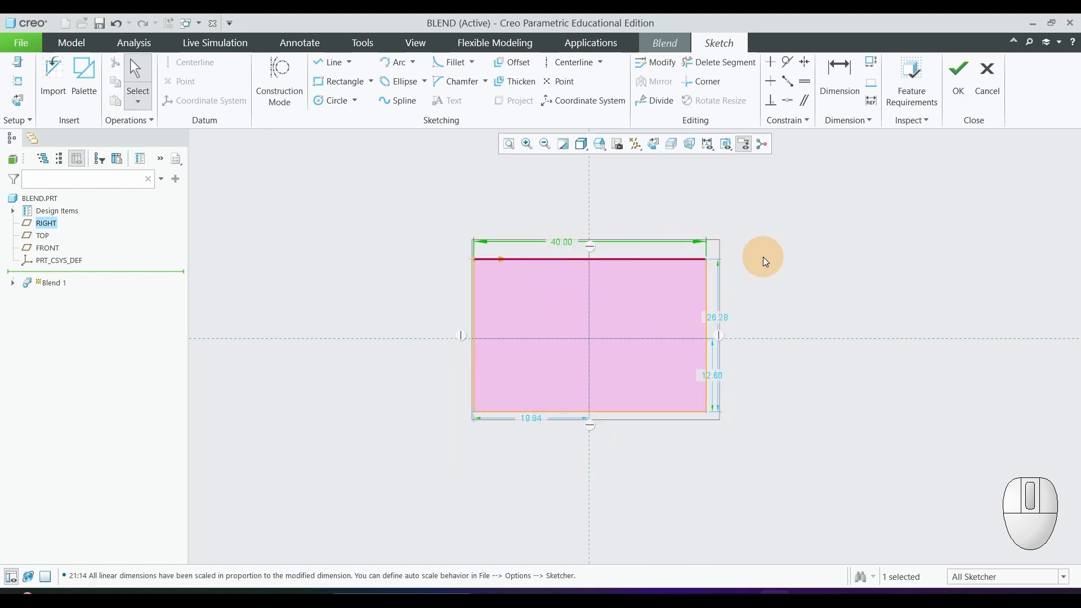
{"action": "double_click", "coordinate": [716, 315]}
{"action": "key", "text": "Return"}
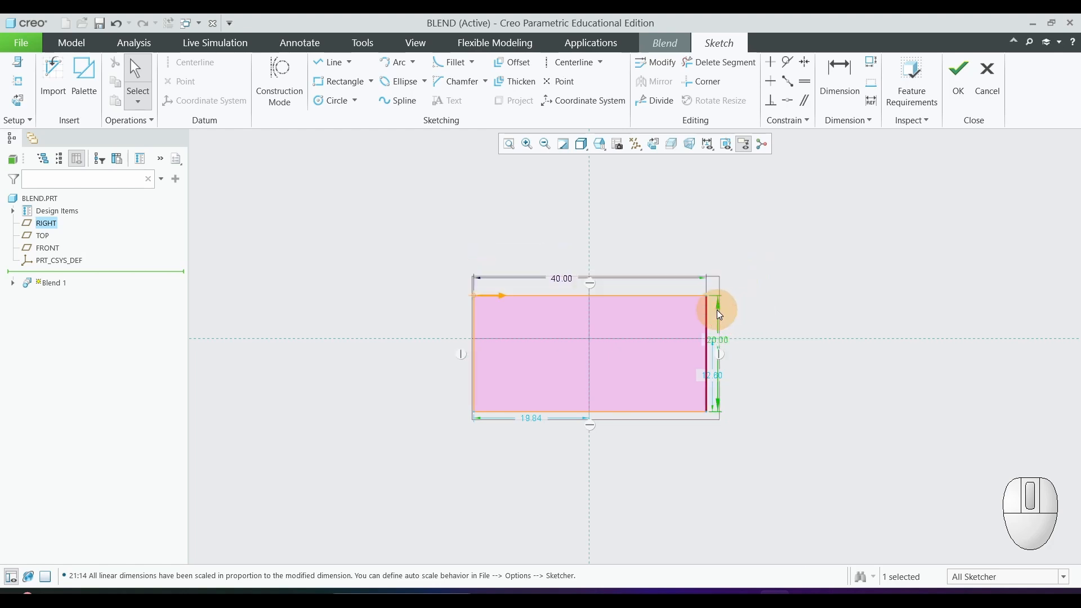
Centre the rectangle by setting its offsets to 10 from the horizontal reference and 20 from the vertical reference, then finish the Section 1 sketch
{"action": "double_click", "coordinate": [715, 372]}
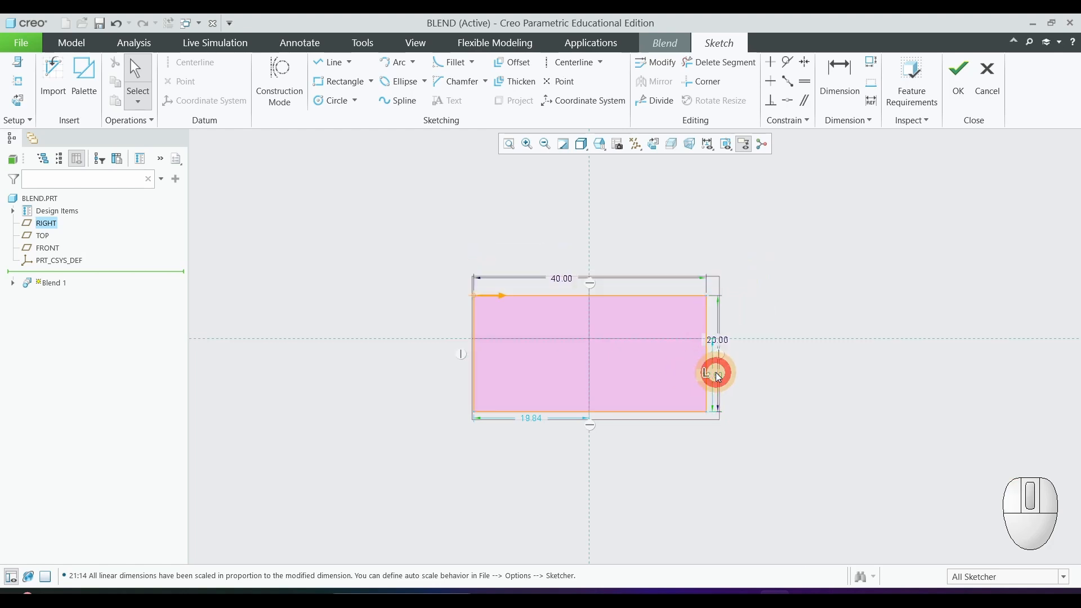
{"action": "type", "text": "10"}
{"action": "key", "text": "Return"}
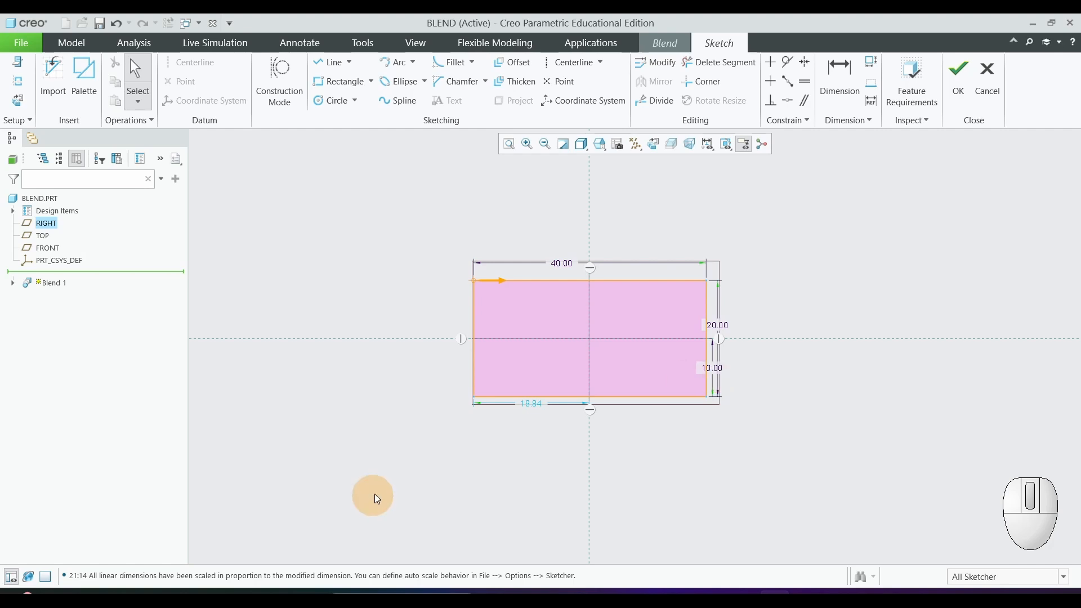
{"action": "left_click", "coordinate": [535, 405]}
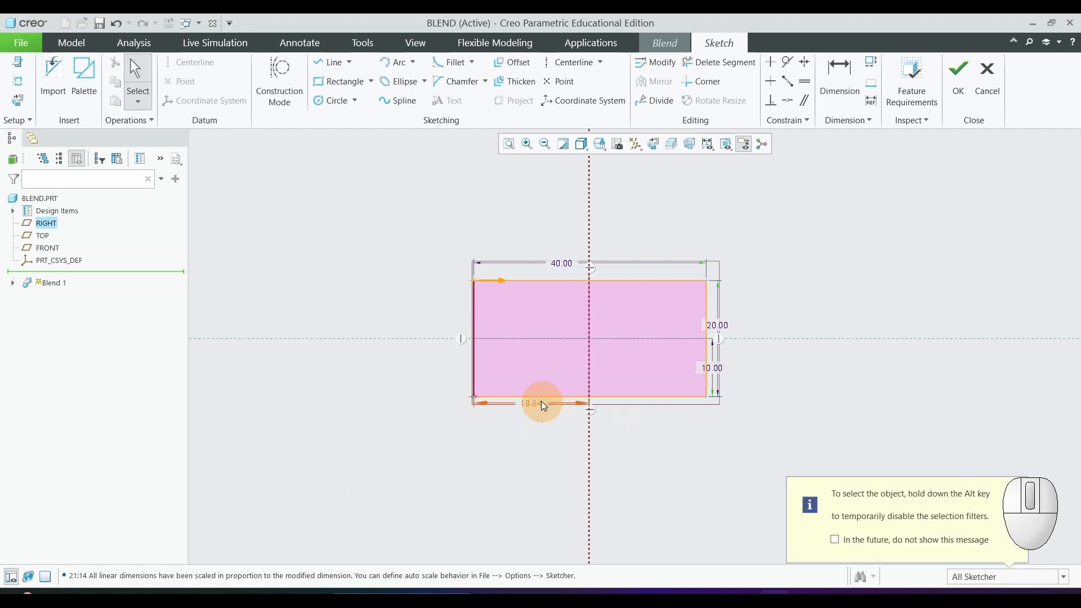
{"action": "left_click", "coordinate": [535, 400]}
{"action": "double_click", "coordinate": [531, 400]}
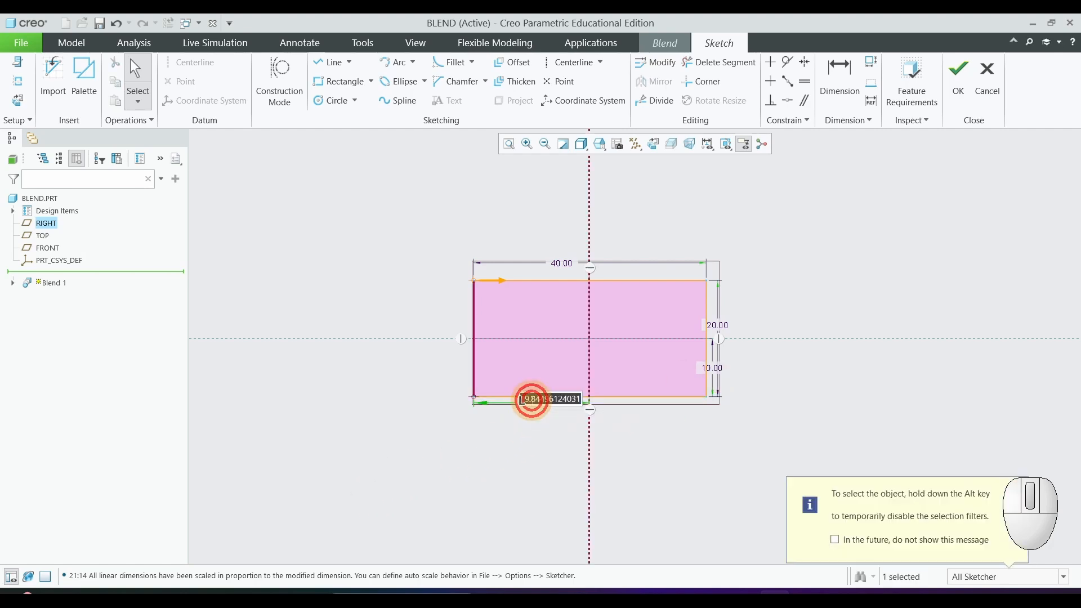
{"action": "type", "text": "20"}
{"action": "left_click", "coordinate": [811, 417]}
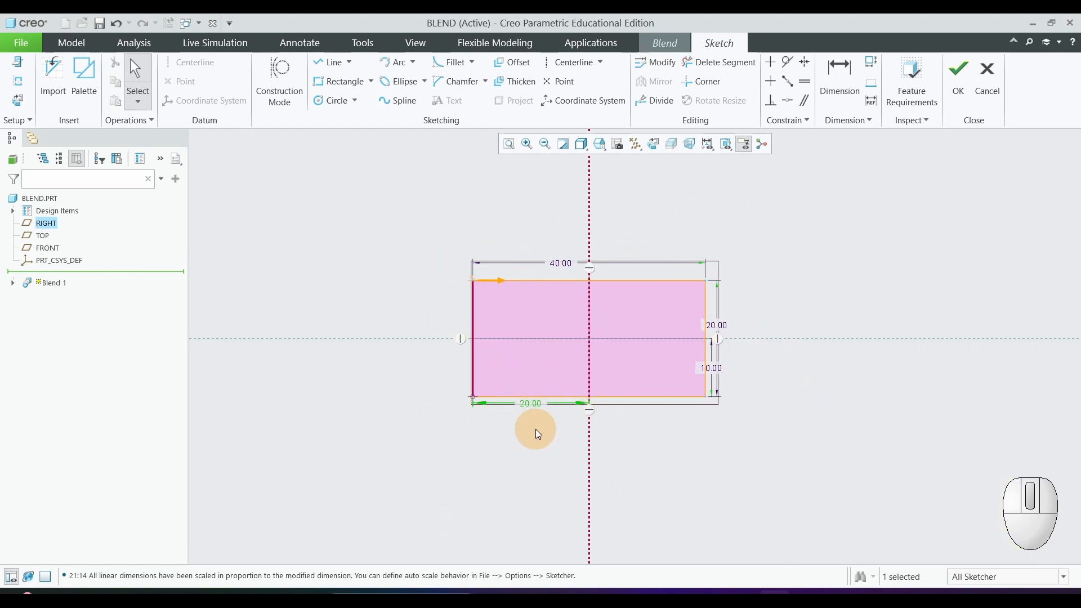
{"action": "left_click", "coordinate": [960, 89]}
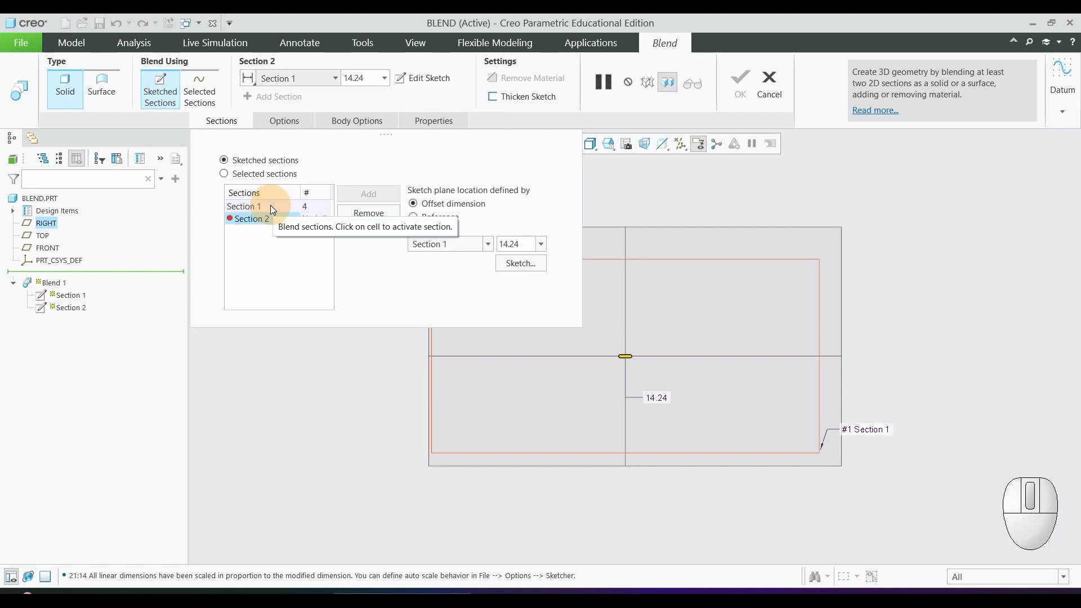
Set the Section 2 offset from Section 1 to 25 and open the Section 2 sketch
{"action": "double_click", "coordinate": [509, 244]}
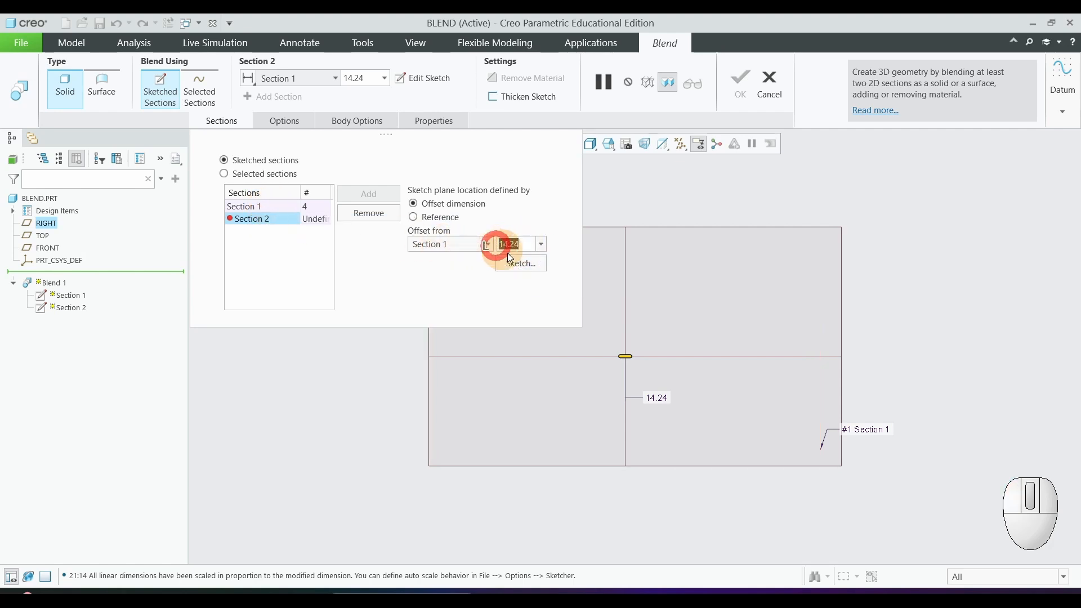
{"action": "type", "text": "25"}
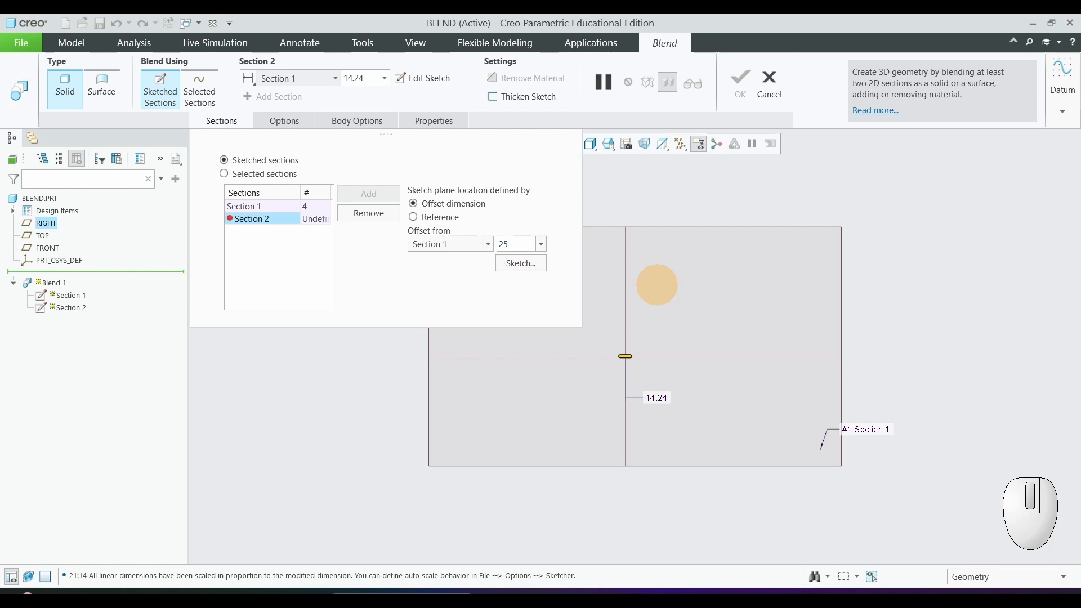
{"action": "left_click", "coordinate": [532, 267]}
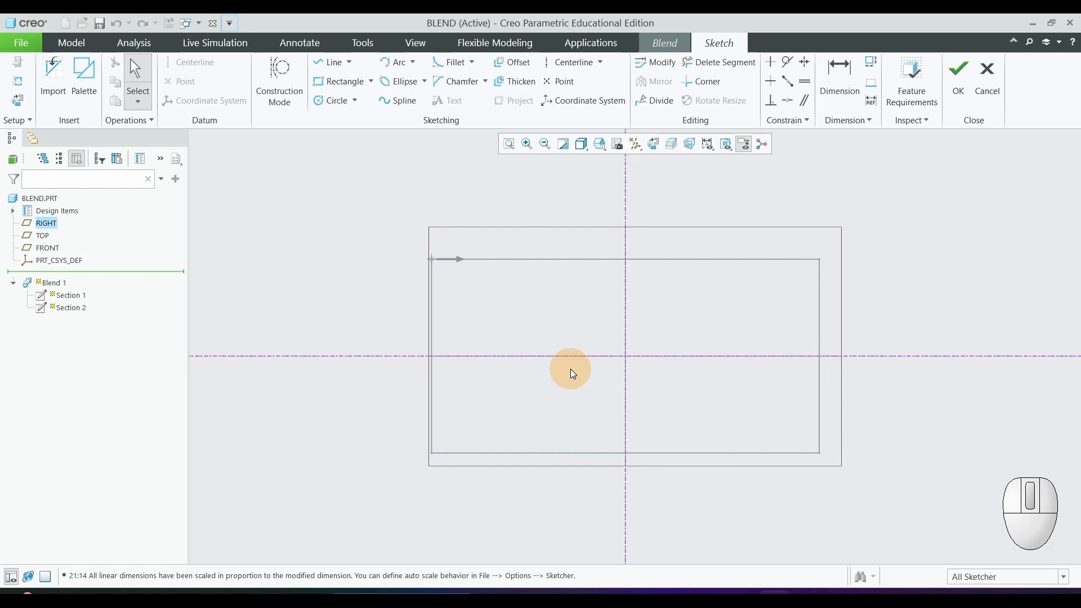
Sketch a circle centred on the origin, about 25 in diameter
{"action": "left_click", "coordinate": [328, 101]}
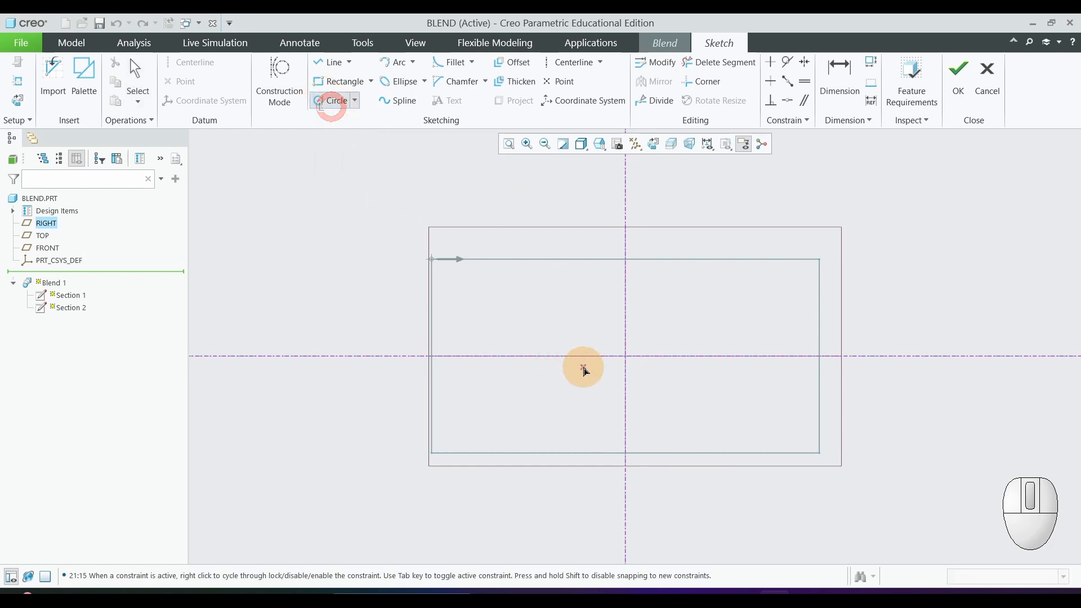
{"action": "left_click", "coordinate": [622, 357]}
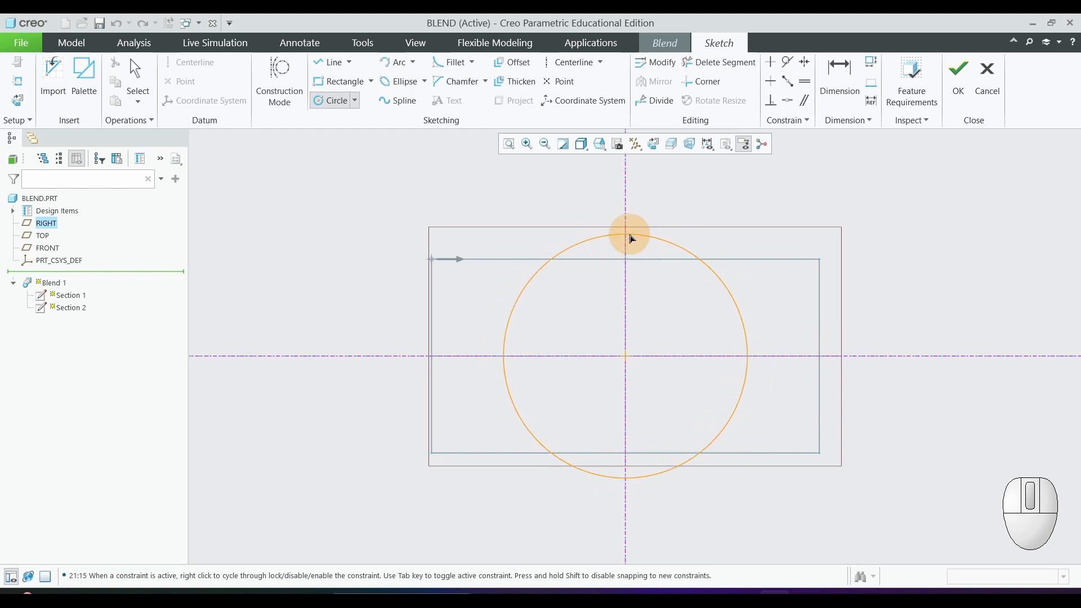
{"action": "left_click", "coordinate": [627, 235]}
{"action": "middle_click", "coordinate": [846, 269]}
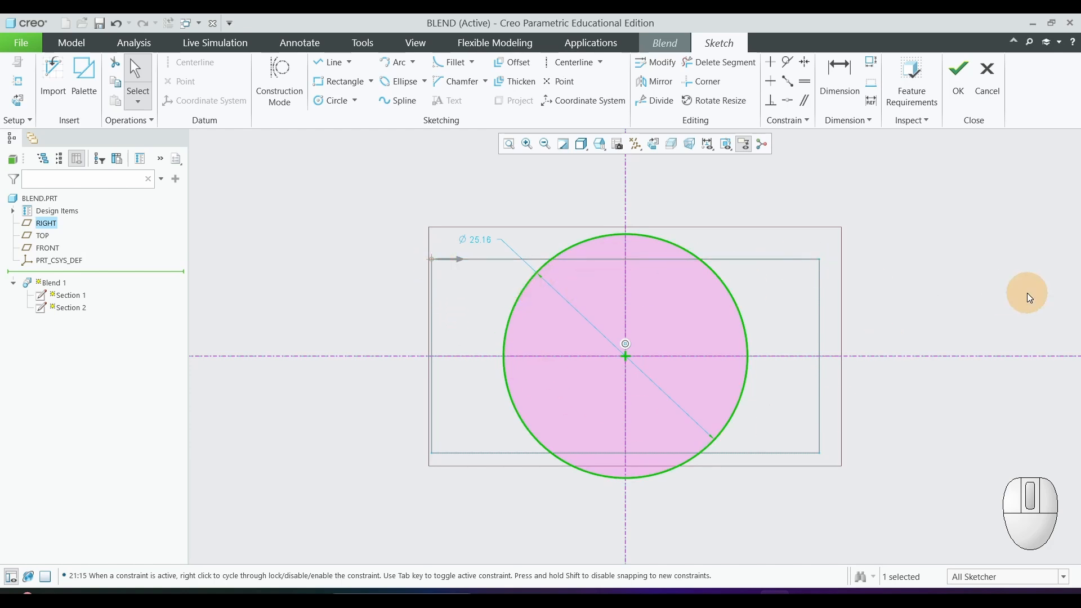
{"action": "key", "text": "F11"}
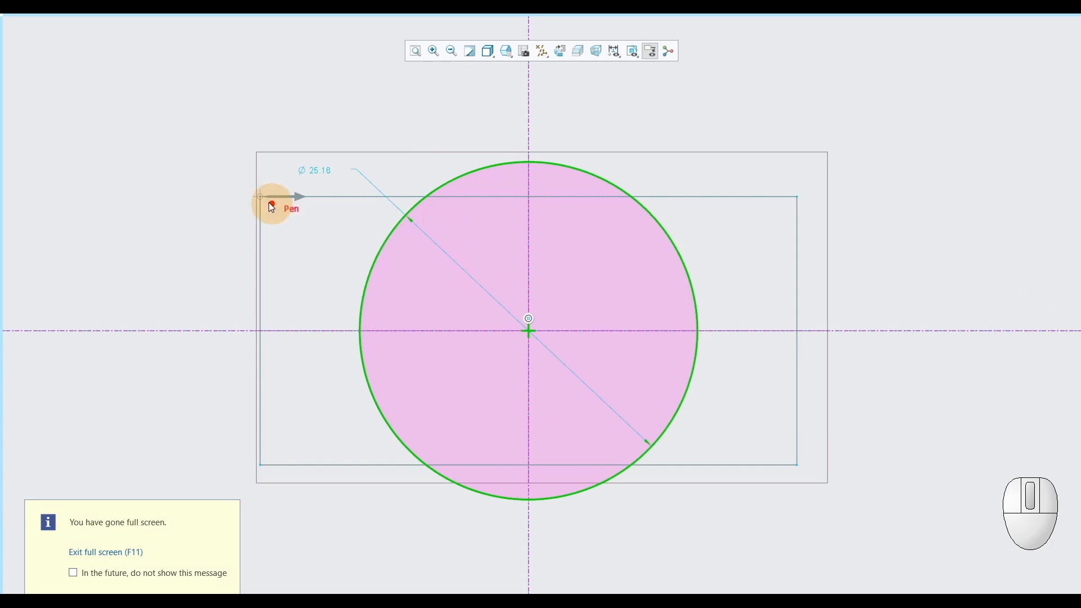
{"action": "left_click", "coordinate": [243, 188]}
{"action": "left_click_drag", "start_coordinate": [262, 211], "coordinate": [248, 187]}
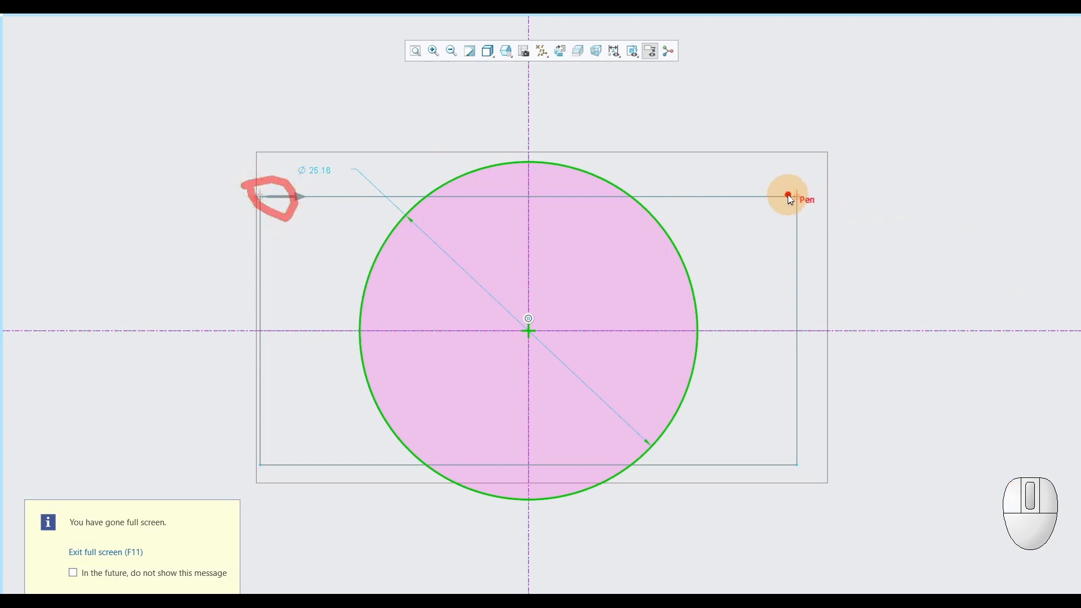
{"action": "mouse_move", "coordinate": [787, 196]}
{"action": "left_mouse_down"}
{"action": "mouse_move", "coordinate": [811, 194]}
{"action": "mouse_move", "coordinate": [794, 193]}
{"action": "left_mouse_up"}
{"action": "mouse_move", "coordinate": [783, 470]}
{"action": "left_mouse_down"}
{"action": "mouse_move", "coordinate": [779, 461]}
{"action": "mouse_move", "coordinate": [812, 488]}
{"action": "mouse_move", "coordinate": [799, 494]}
{"action": "left_mouse_up"}
{"action": "left_click_drag", "start_coordinate": [254, 497], "coordinate": [266, 448]}
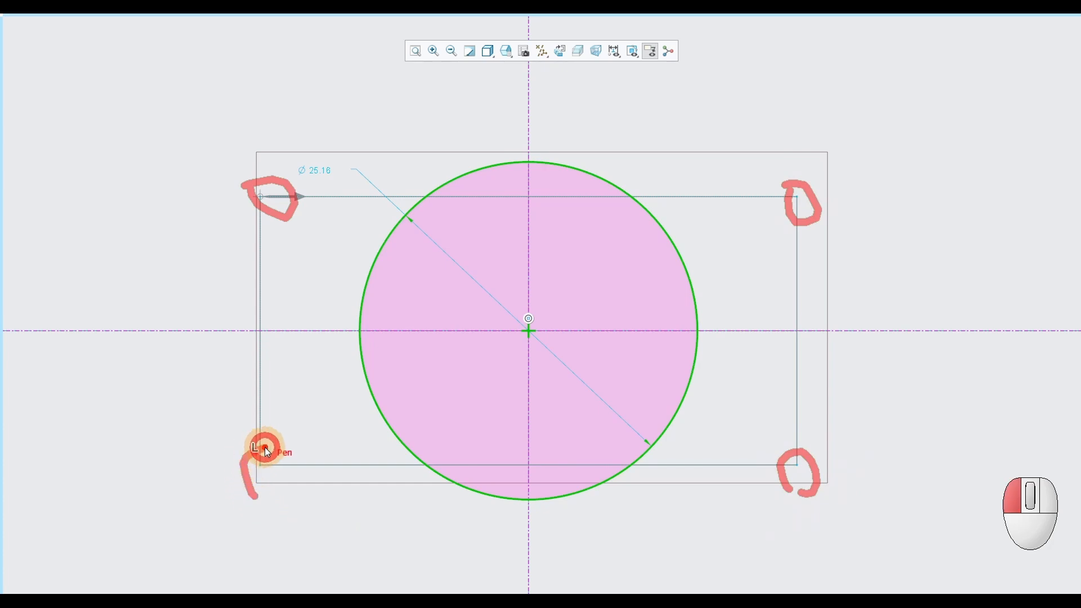
{"action": "left_click_drag", "start_coordinate": [256, 499], "coordinate": [258, 498]}
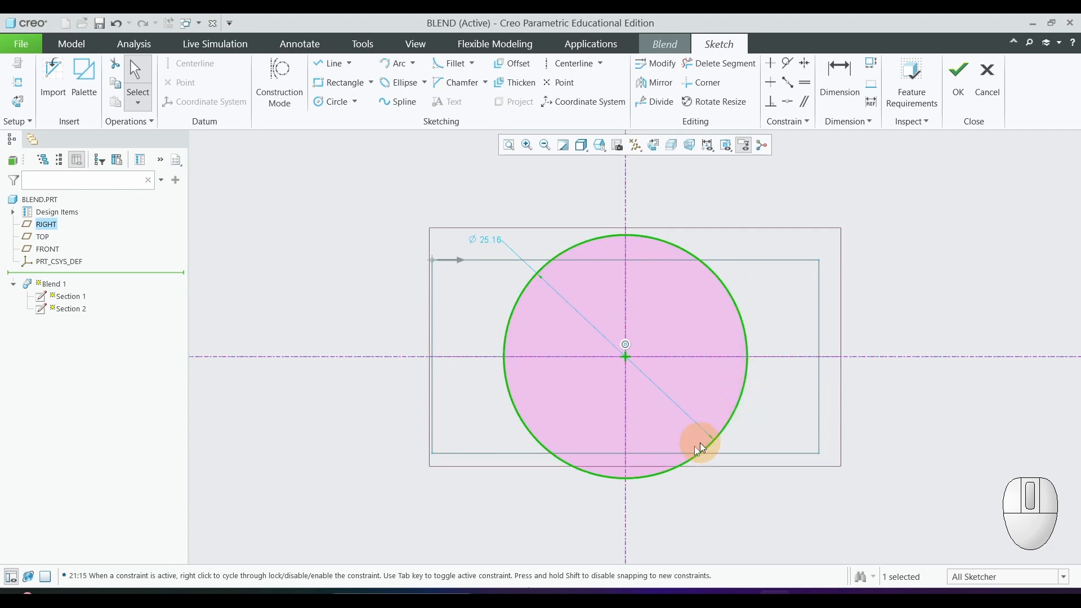
Divide the circle into four arcs at its upper-left, upper-right, lower-right and lower-left, and finish the Section 2 sketch
{"action": "left_click", "coordinate": [654, 106]}
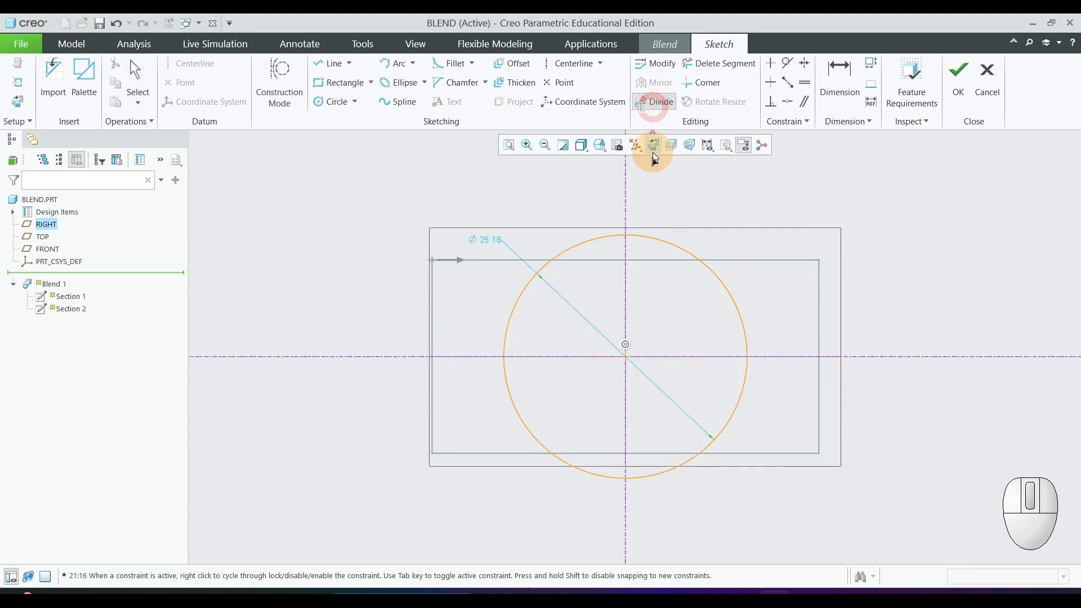
{"action": "left_click", "coordinate": [524, 292]}
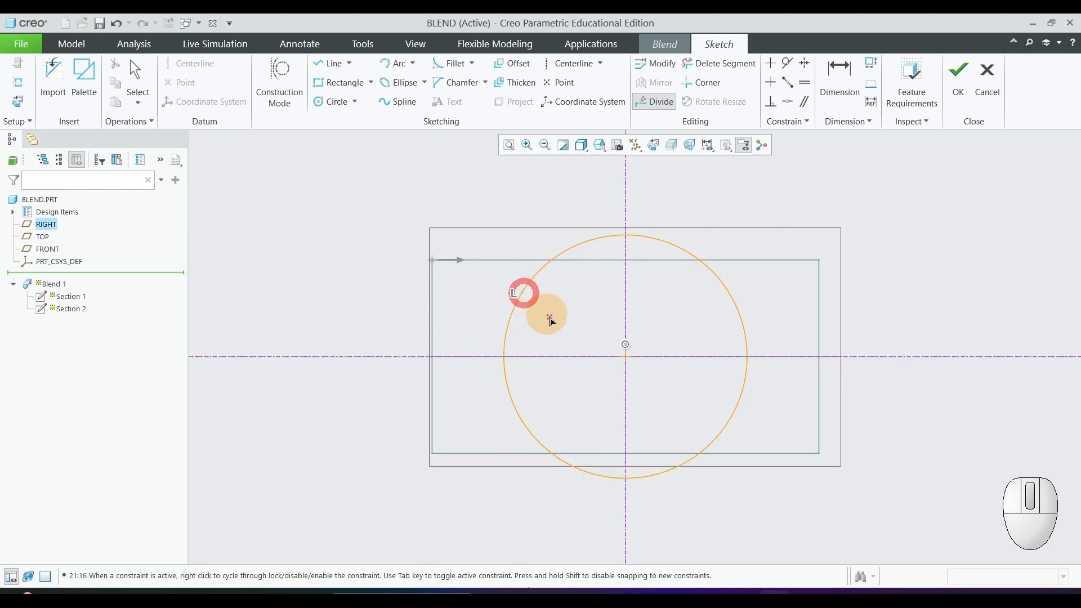
{"action": "left_click", "coordinate": [739, 307]}
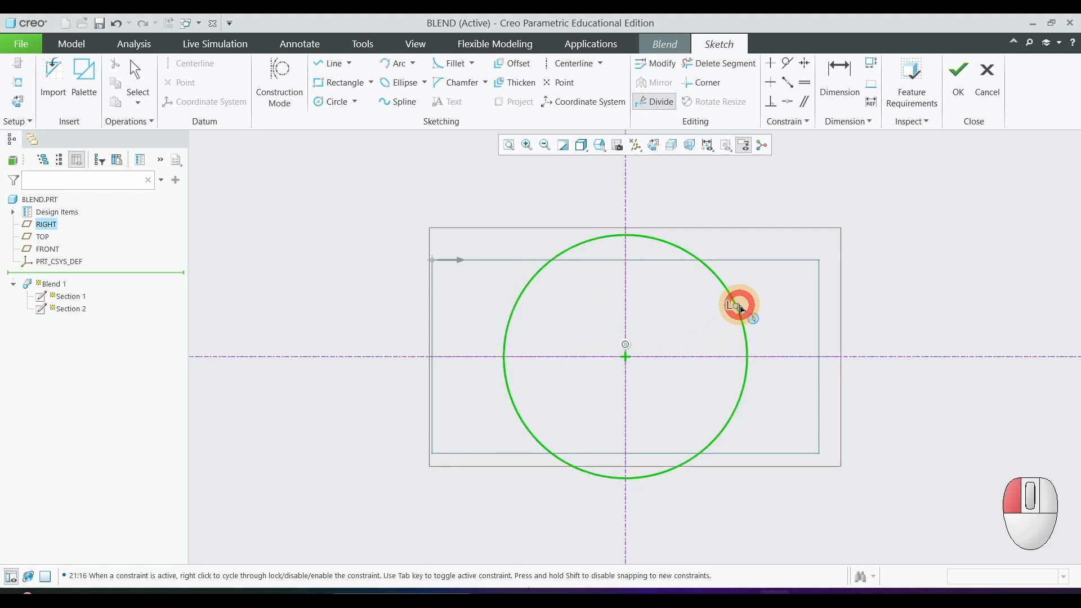
{"action": "left_click", "coordinate": [712, 447]}
{"action": "left_click", "coordinate": [552, 459]}
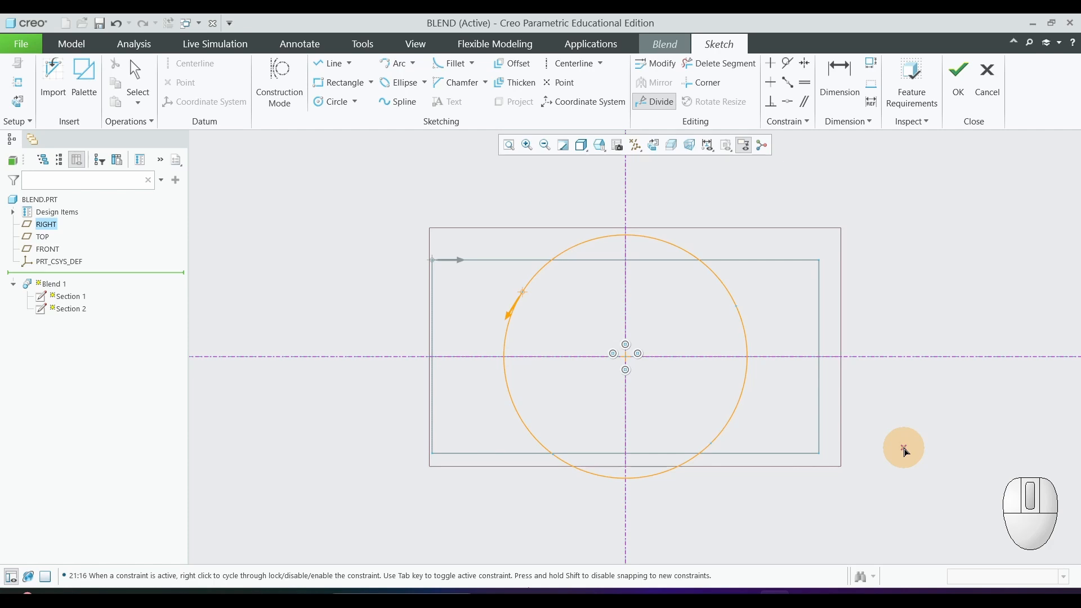
{"action": "middle_click", "coordinate": [898, 409]}
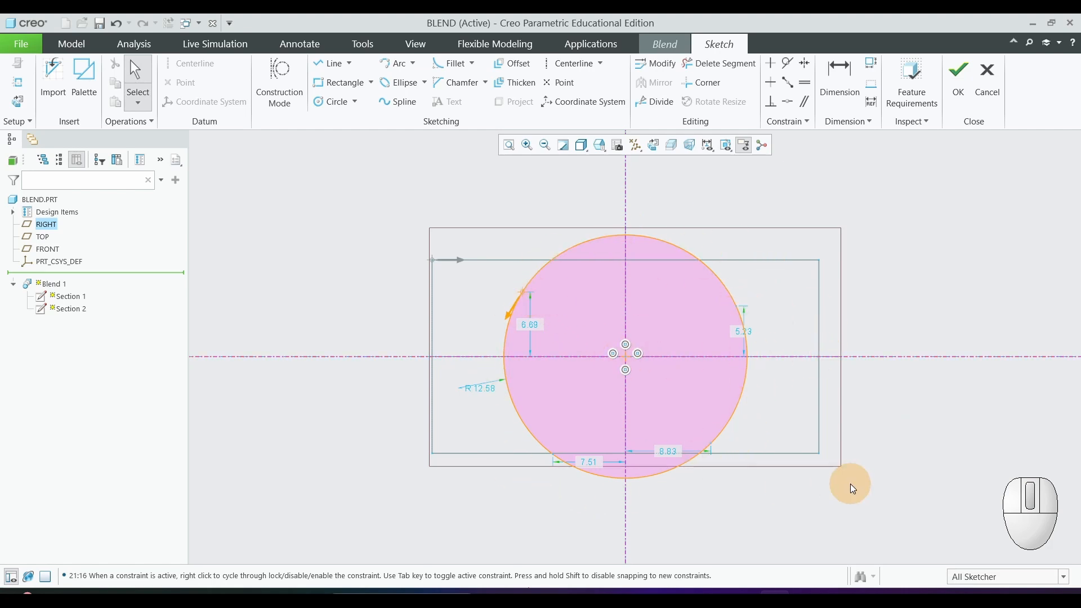
{"action": "left_click", "coordinate": [958, 81]}
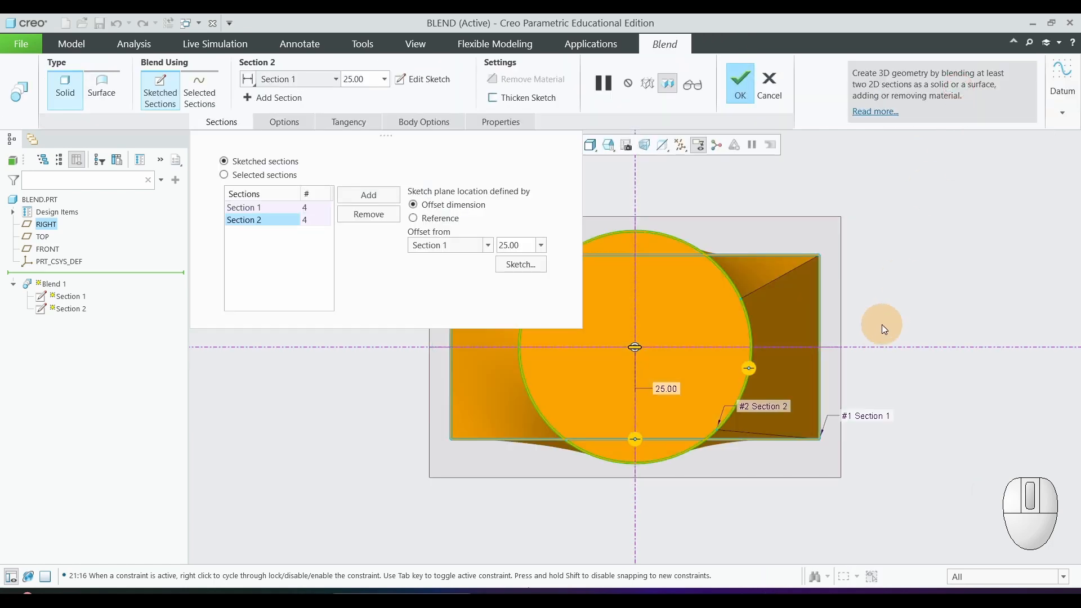
Add Section 3 to the blend at an offset of 25 from Section 2 and open its sketch facing the sketch plane
{"action": "middle_click_drag", "start_coordinate": [944, 304], "coordinate": [975, 352]}
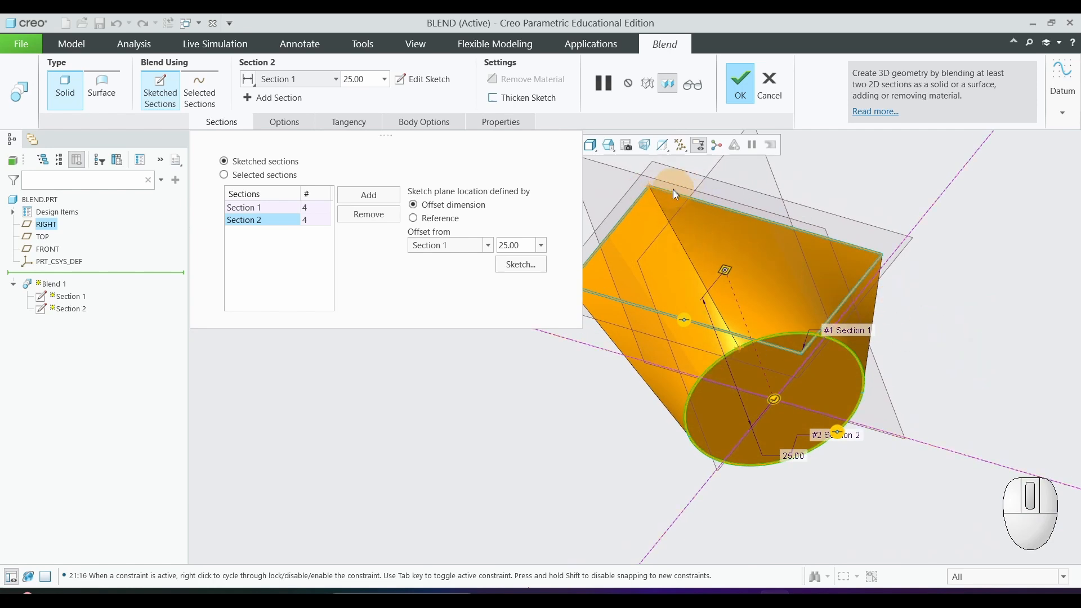
{"action": "middle_click_drag", "start_coordinate": [910, 370], "coordinate": [883, 374]}
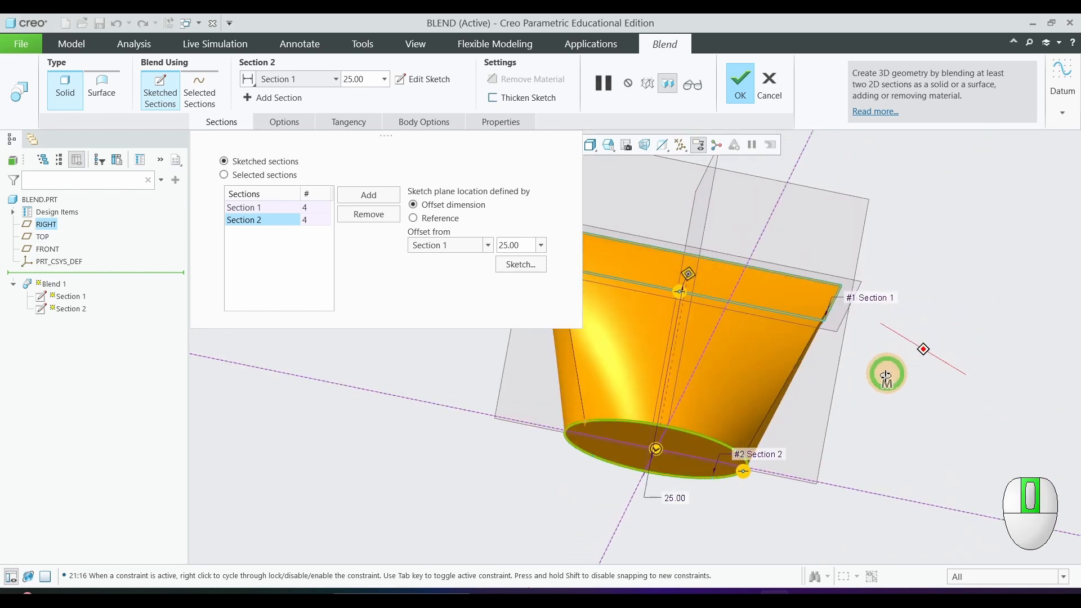
{"action": "scroll", "coordinate": [900, 360], "scroll_direction": "down", "scroll_amount": 2}
{"action": "scroll", "coordinate": [900, 357], "scroll_direction": "down", "scroll_amount": 2}
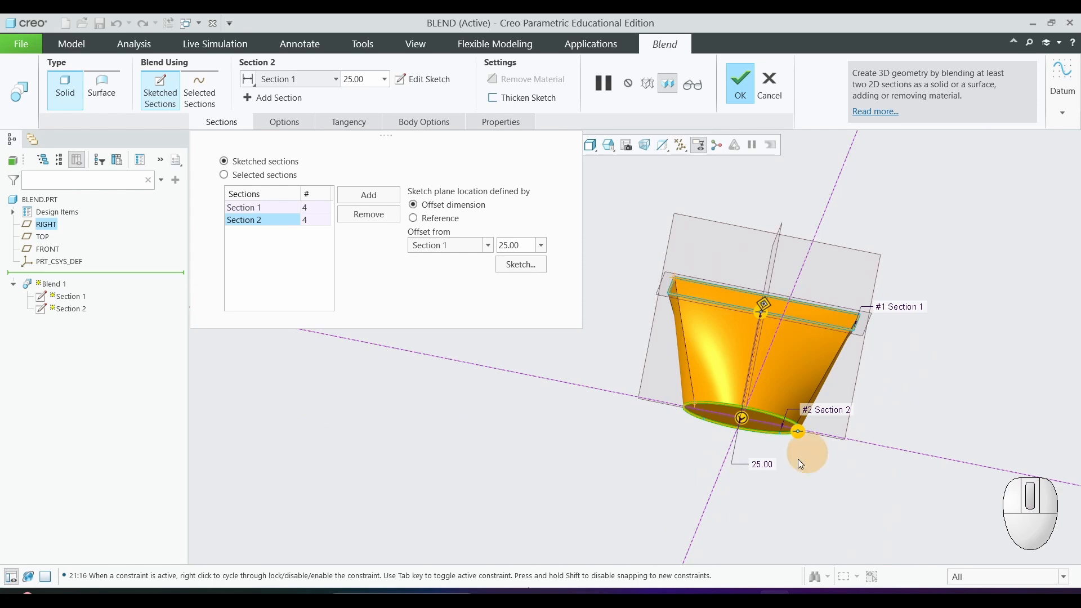
{"action": "left_click", "coordinate": [367, 194]}
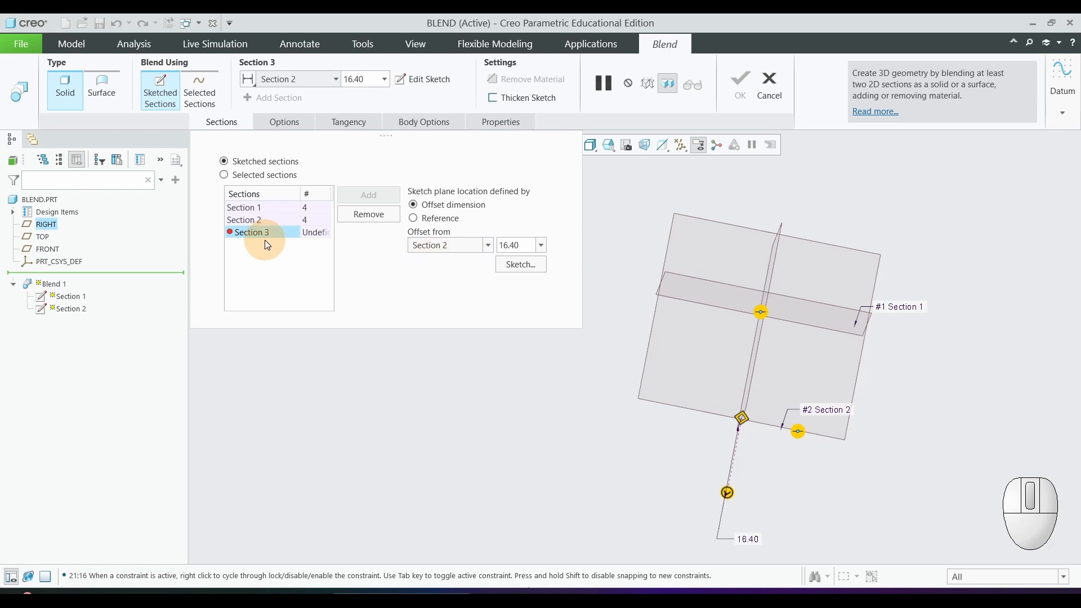
{"action": "double_click", "coordinate": [515, 244]}
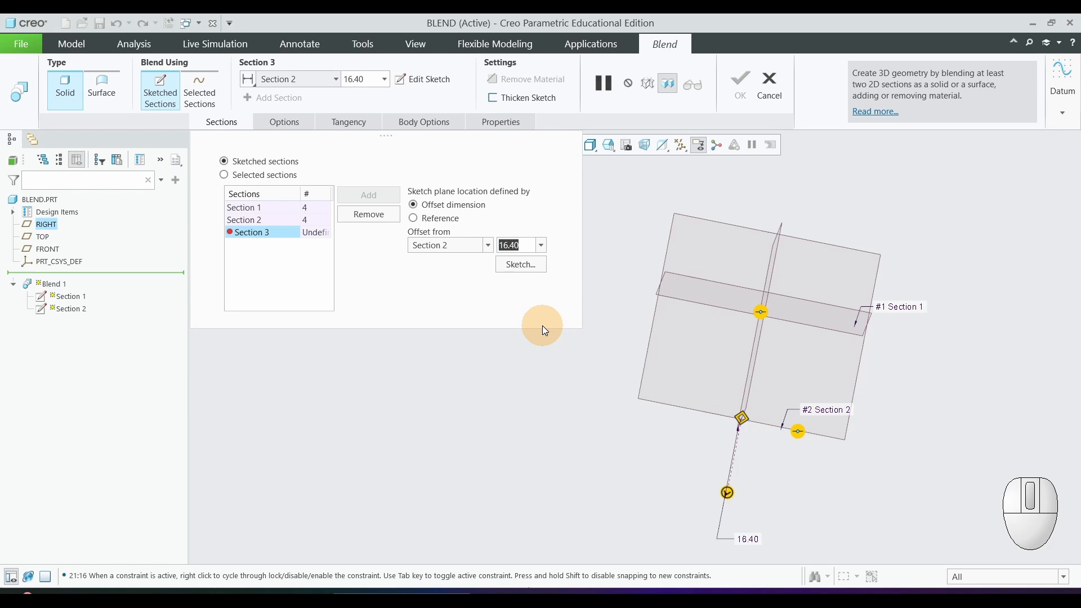
{"action": "type", "text": "25"}
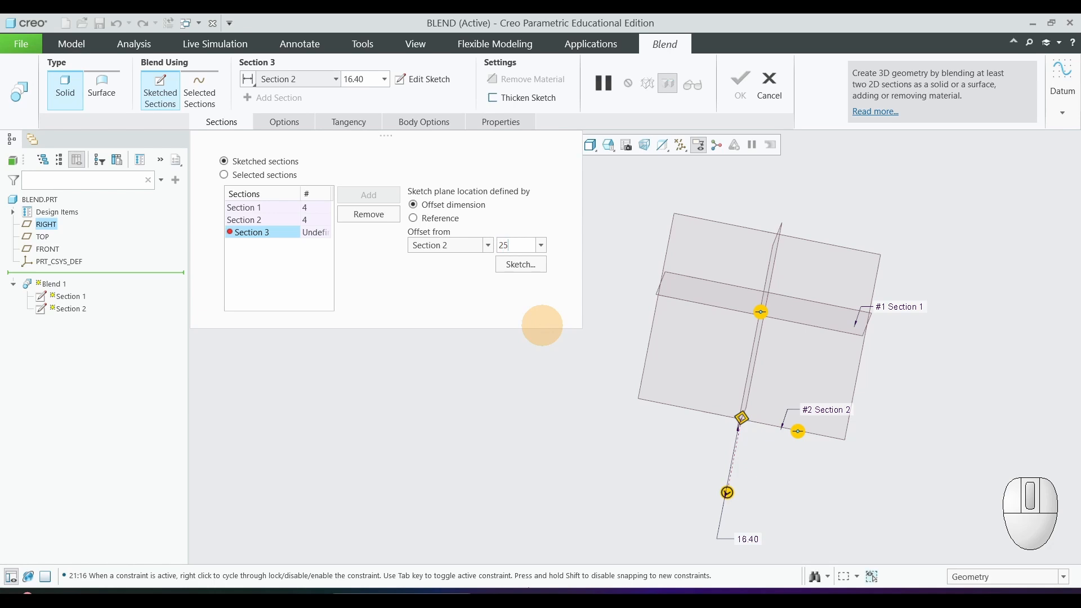
{"action": "left_click", "coordinate": [523, 265]}
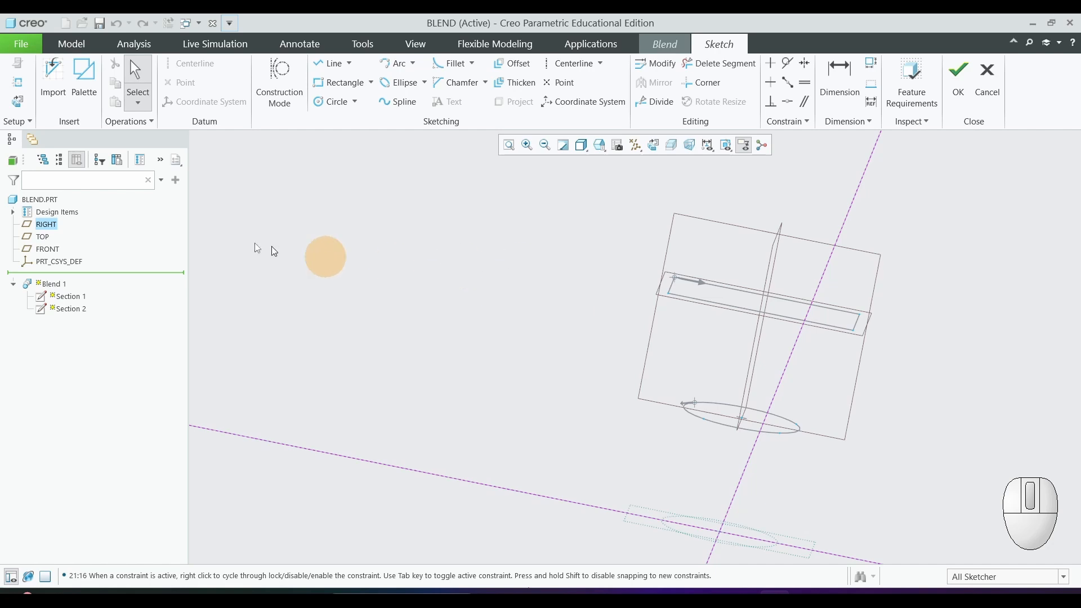
{"action": "left_click", "coordinate": [18, 103]}
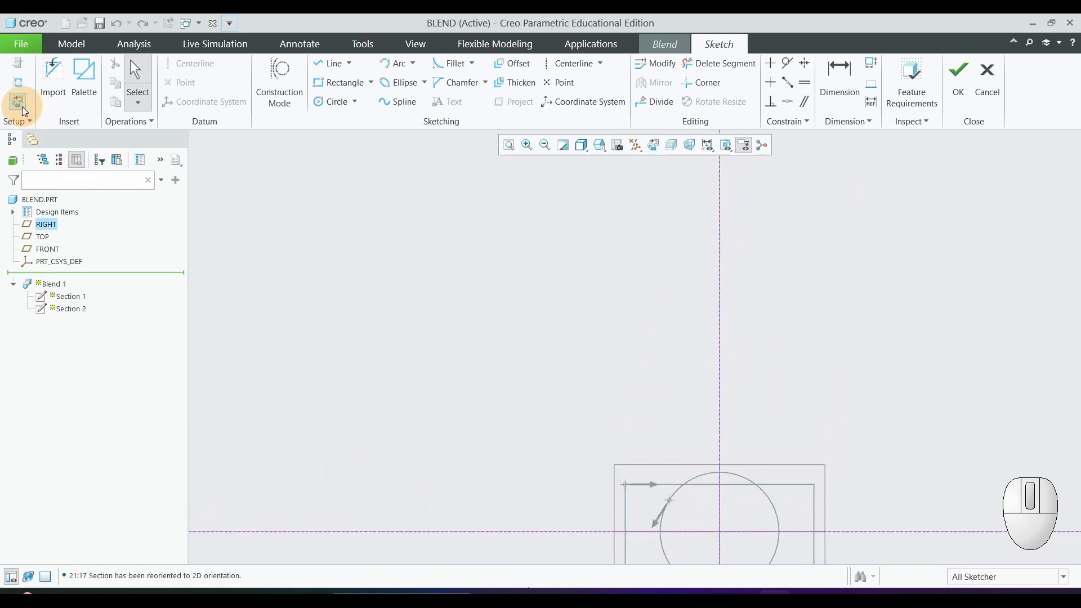
{"action": "left_click", "coordinate": [509, 146]}
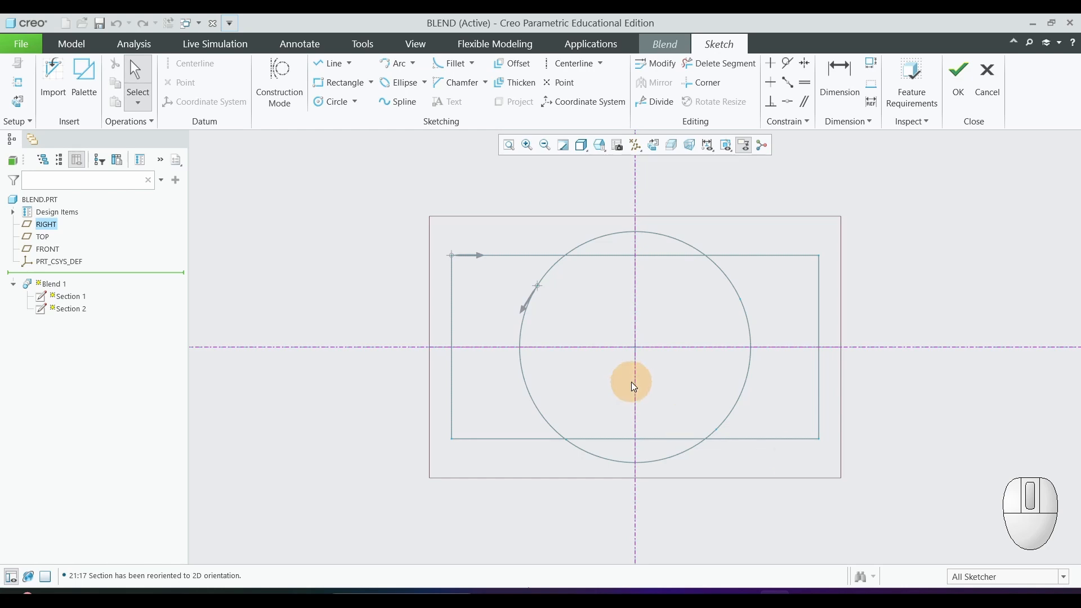
Sketch a closed triangle with a vertical side about 35.5 long, about 12.5 left of the origin, and its right vertex on the horizontal reference
{"action": "left_click", "coordinate": [332, 63]}
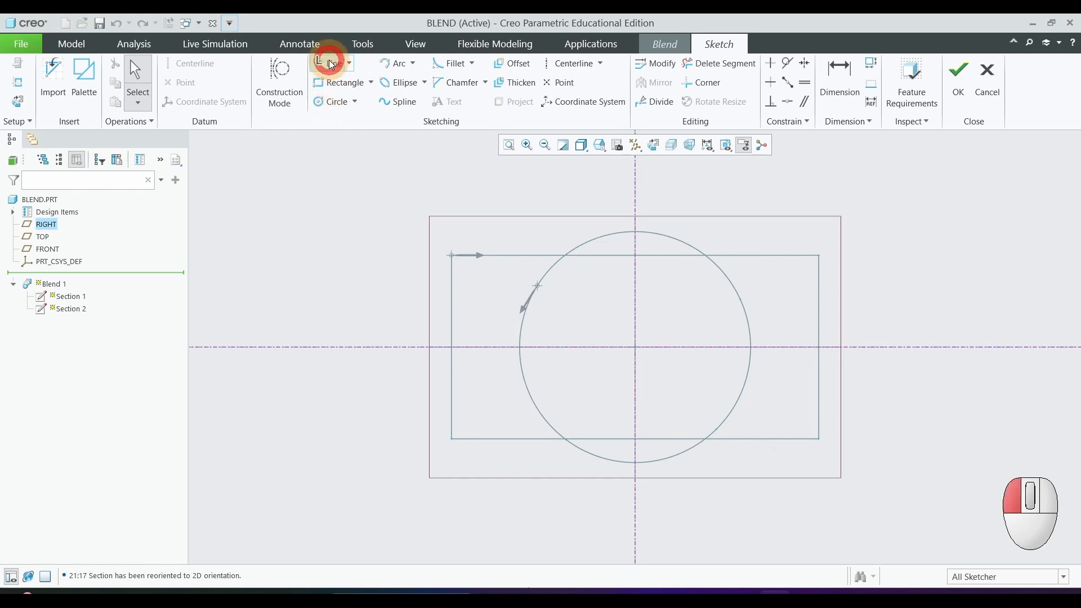
{"action": "left_click", "coordinate": [521, 211]}
{"action": "left_click", "coordinate": [521, 536]}
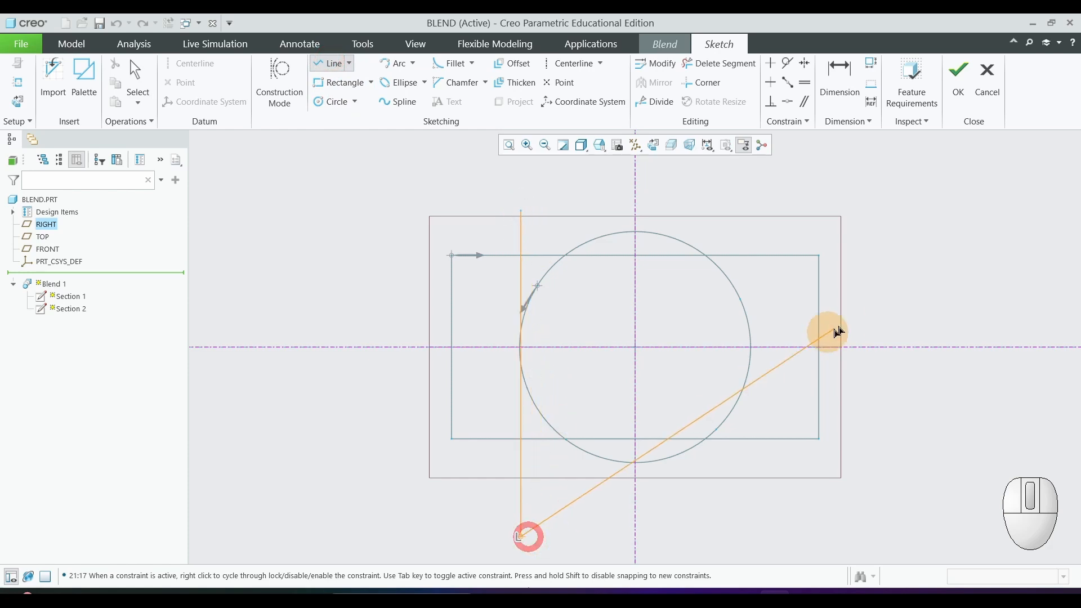
{"action": "left_click", "coordinate": [520, 211]}
{"action": "middle_click", "coordinate": [896, 238]}
{"action": "middle_click", "coordinate": [893, 240]}
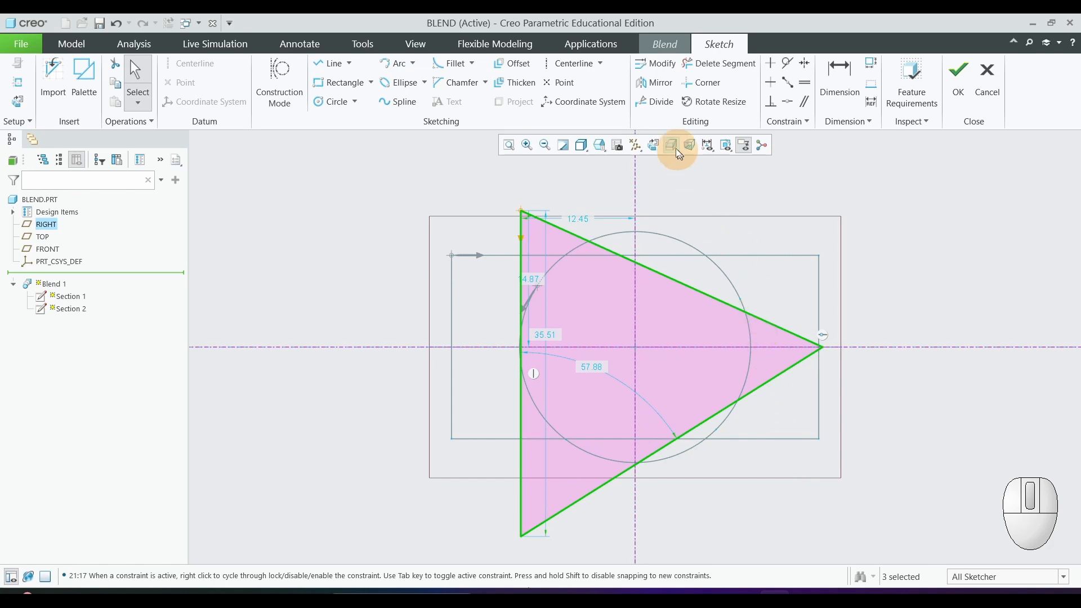
Divide the triangle's lower slanted side about 4.9 to the right of the vertical reference and finish the Section 3 sketch
{"action": "left_click", "coordinate": [652, 103]}
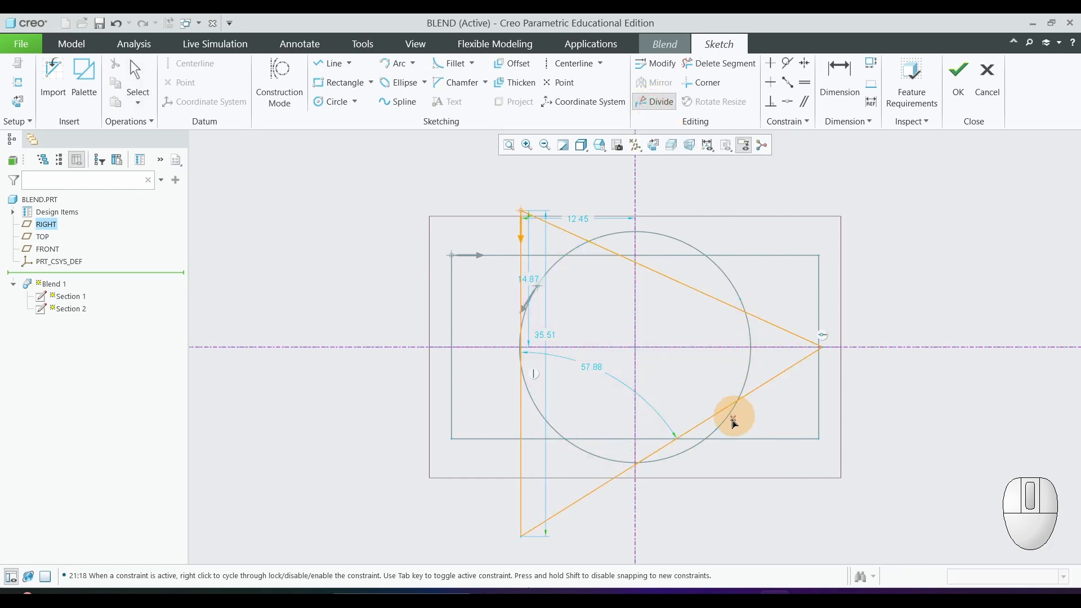
{"action": "left_click", "coordinate": [680, 437]}
{"action": "middle_click", "coordinate": [906, 405]}
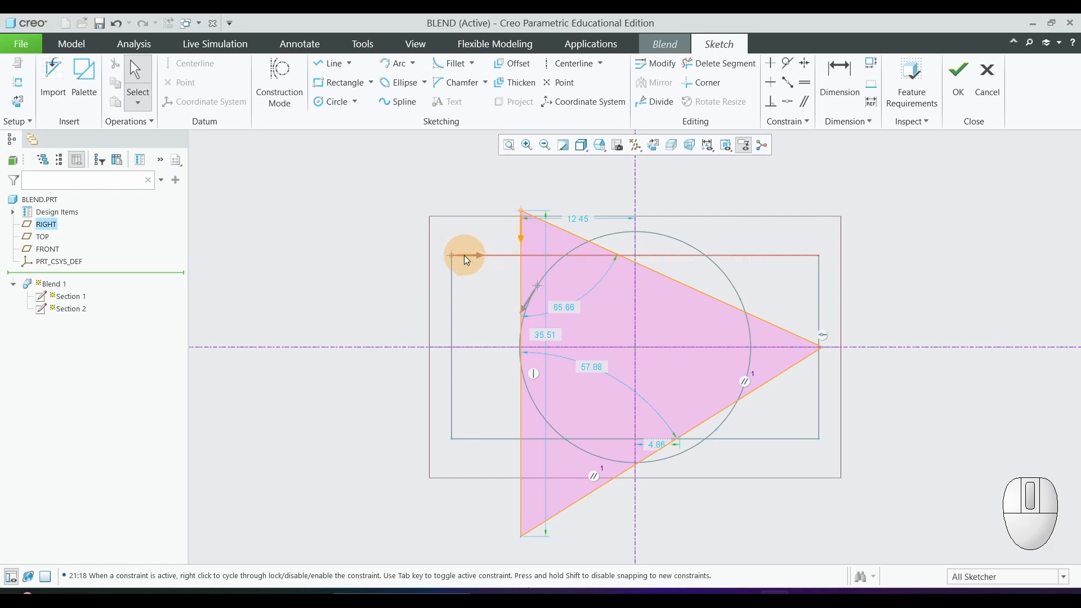
{"action": "left_click", "coordinate": [958, 79]}
{"action": "middle_click_drag", "start_coordinate": [848, 316], "coordinate": [927, 351]}
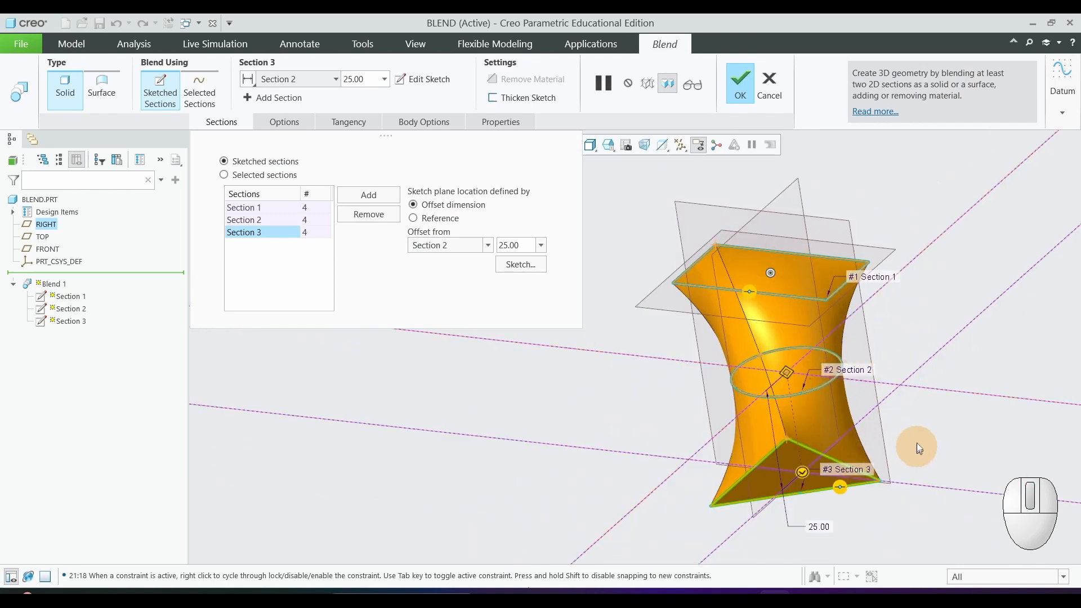
{"action": "middle_click_drag", "start_coordinate": [917, 446], "coordinate": [867, 414]}
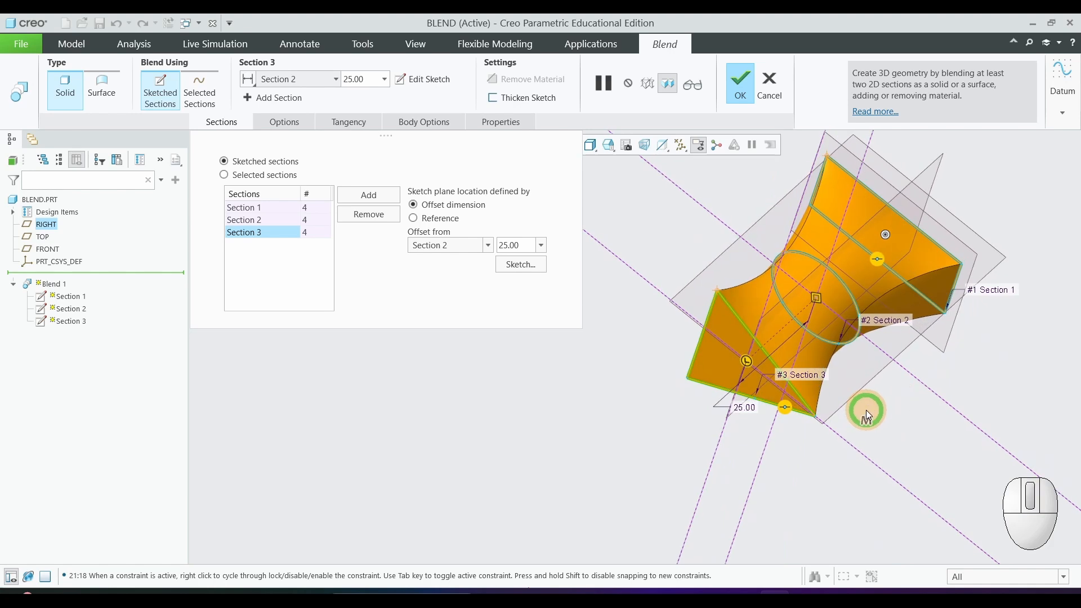
{"action": "scroll", "coordinate": [724, 366], "scroll_direction": "down", "scroll_amount": 3}
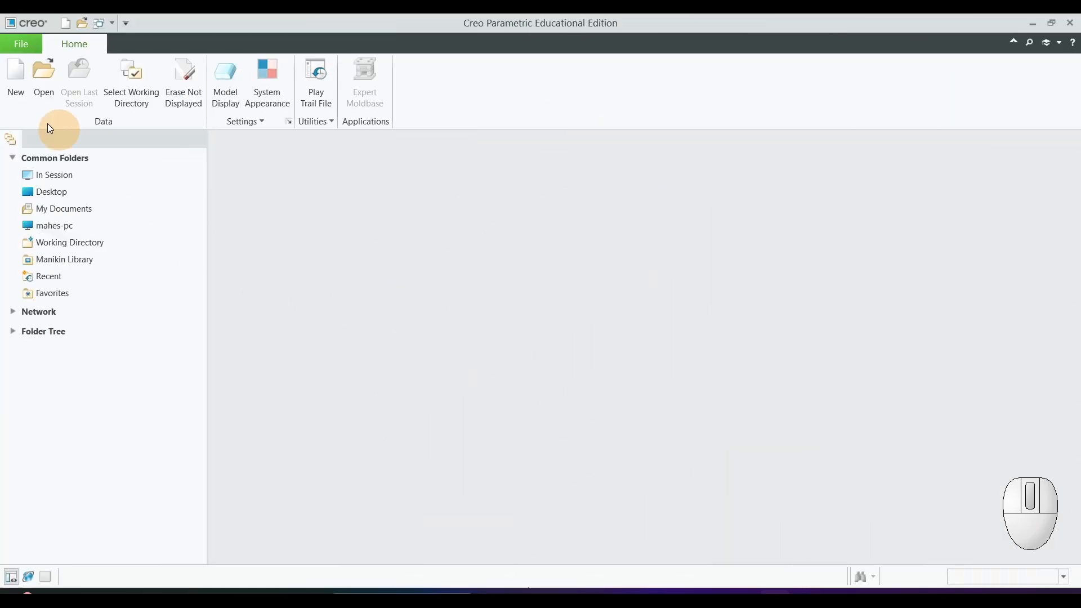
Create a new solid part named ex6 from the inlbs_part_solid_abs template instead of the default one
{"action": "left_click", "coordinate": [16, 81]}
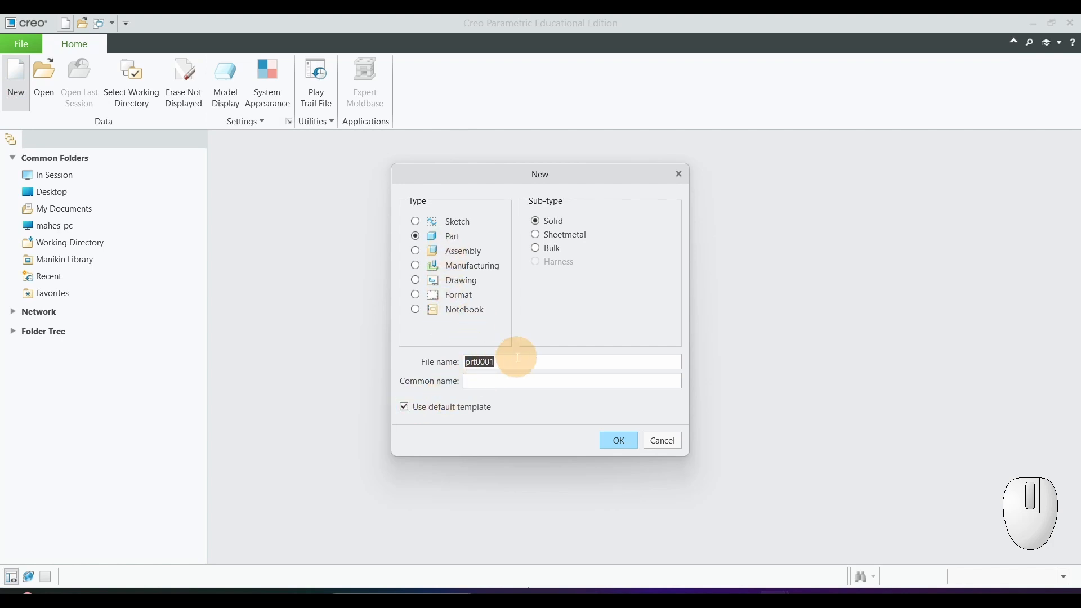
{"action": "type", "text": "ex6"}
{"action": "left_click", "coordinate": [404, 406]}
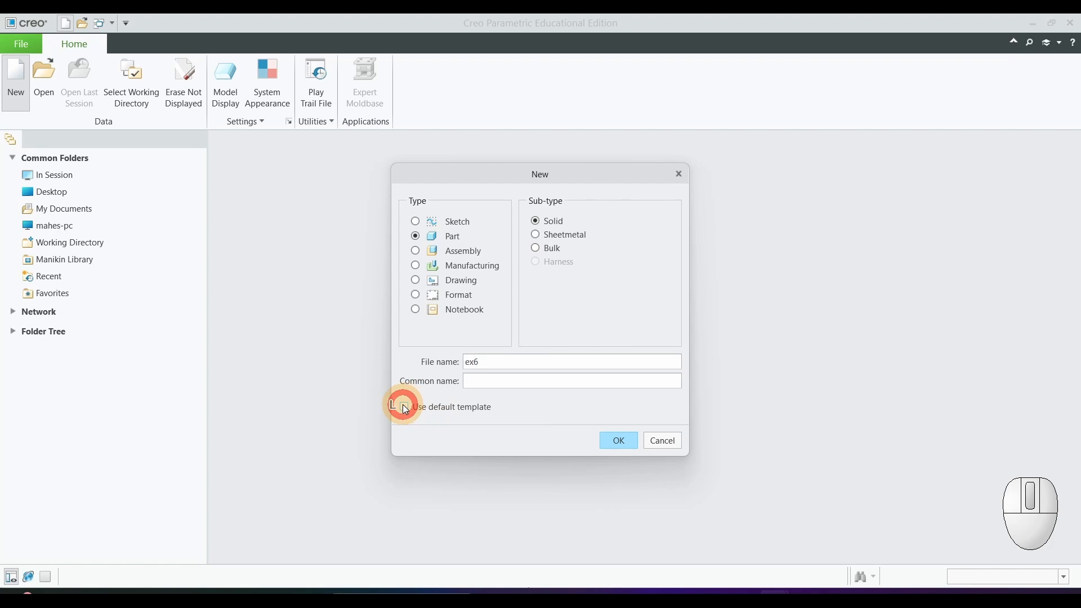
{"action": "left_click", "coordinate": [619, 441]}
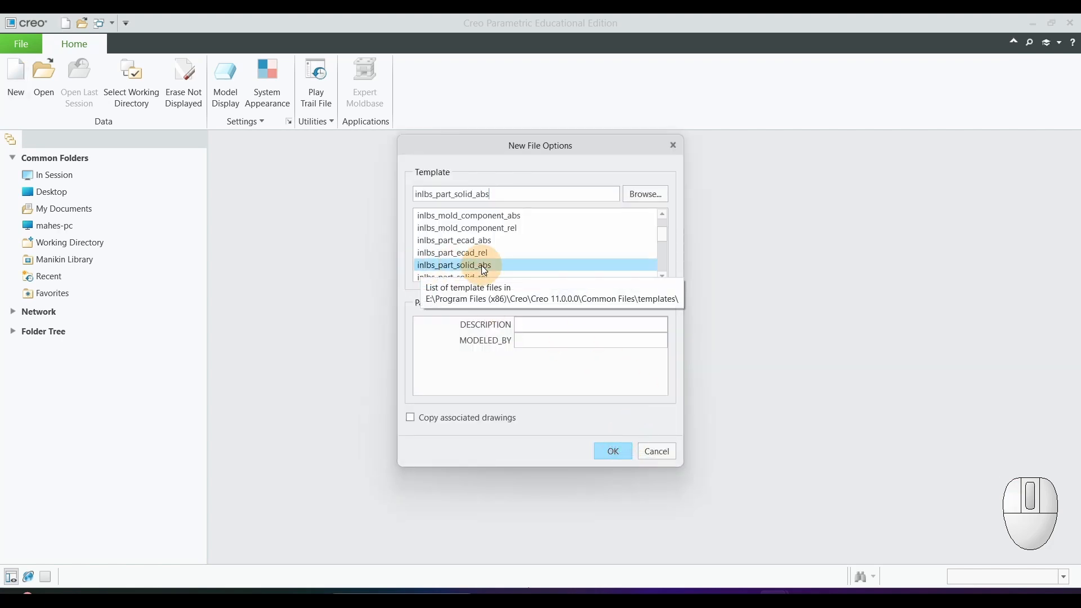
{"action": "left_click", "coordinate": [607, 453]}
{"action": "left_click", "coordinate": [605, 451]}
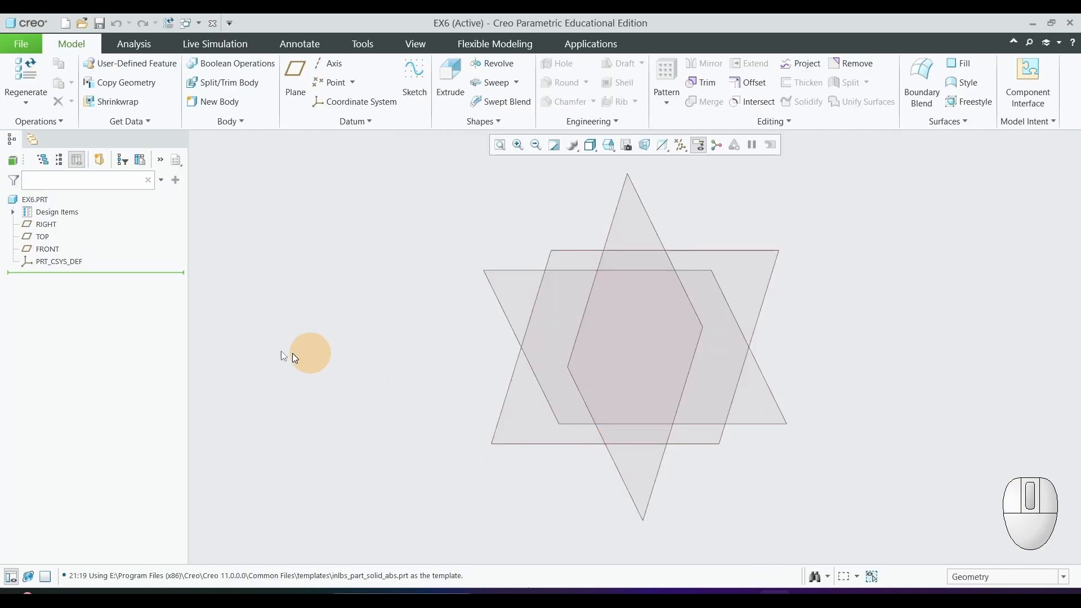
Start a Revolve sketch on the FRONT plane and draw a datum centerline along the horizontal reference as its axis
{"action": "left_click", "coordinate": [48, 248]}
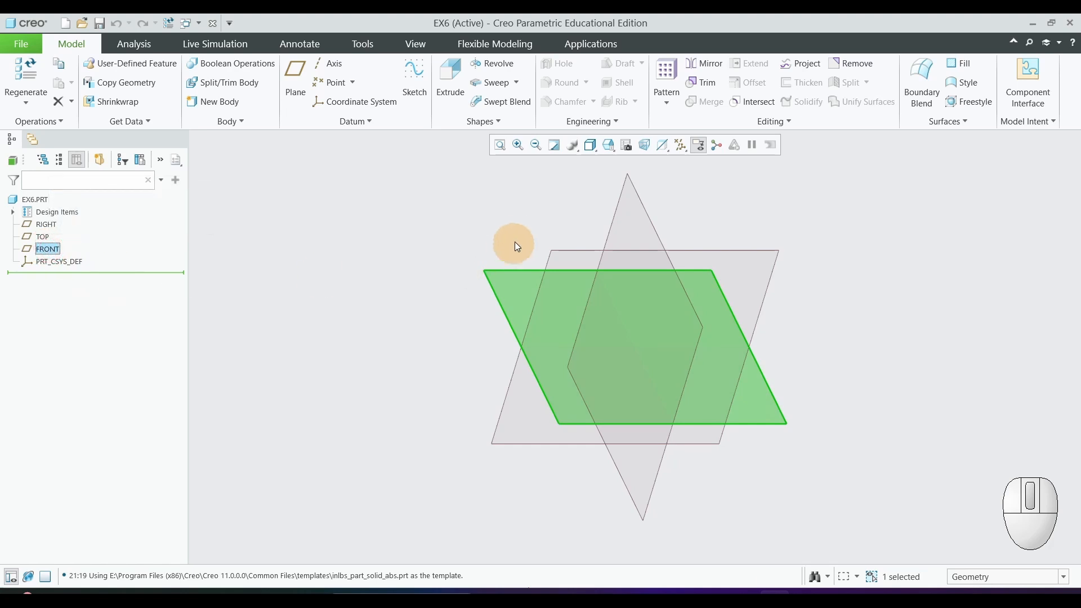
{"action": "left_click", "coordinate": [498, 63]}
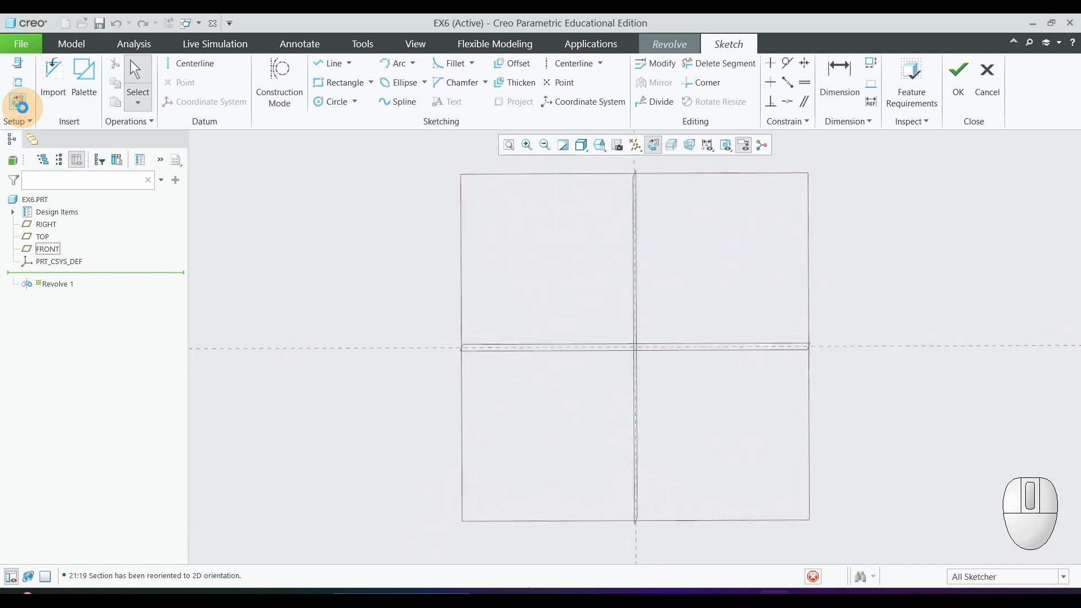
{"action": "left_click", "coordinate": [198, 64]}
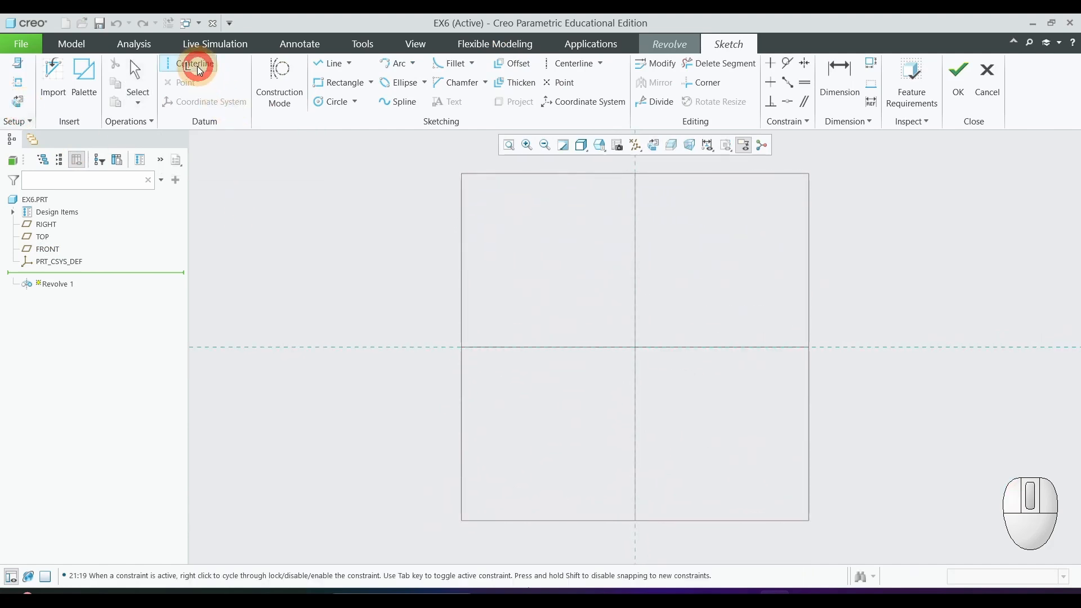
{"action": "left_click", "coordinate": [461, 346]}
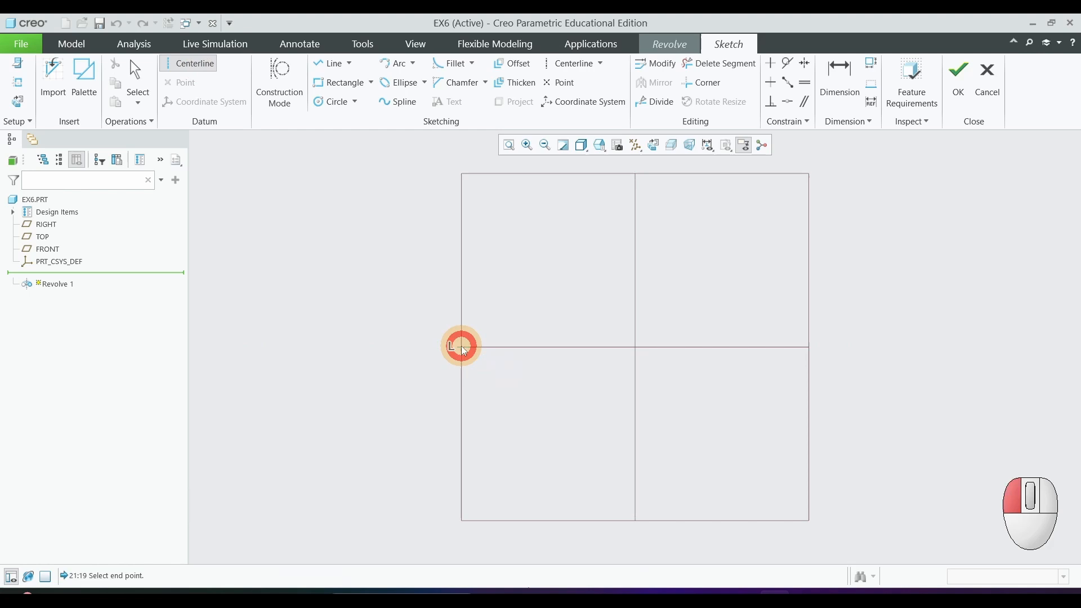
{"action": "left_click", "coordinate": [724, 343]}
{"action": "middle_click", "coordinate": [824, 400]}
Sketch a horizontal line about 459 long from the origin along the centerline, with equal vertical lines going down from both ends
{"action": "scroll", "coordinate": [679, 451], "scroll_direction": "up", "scroll_amount": 3}
{"action": "scroll", "coordinate": [768, 451], "scroll_direction": "down", "scroll_amount": 3}
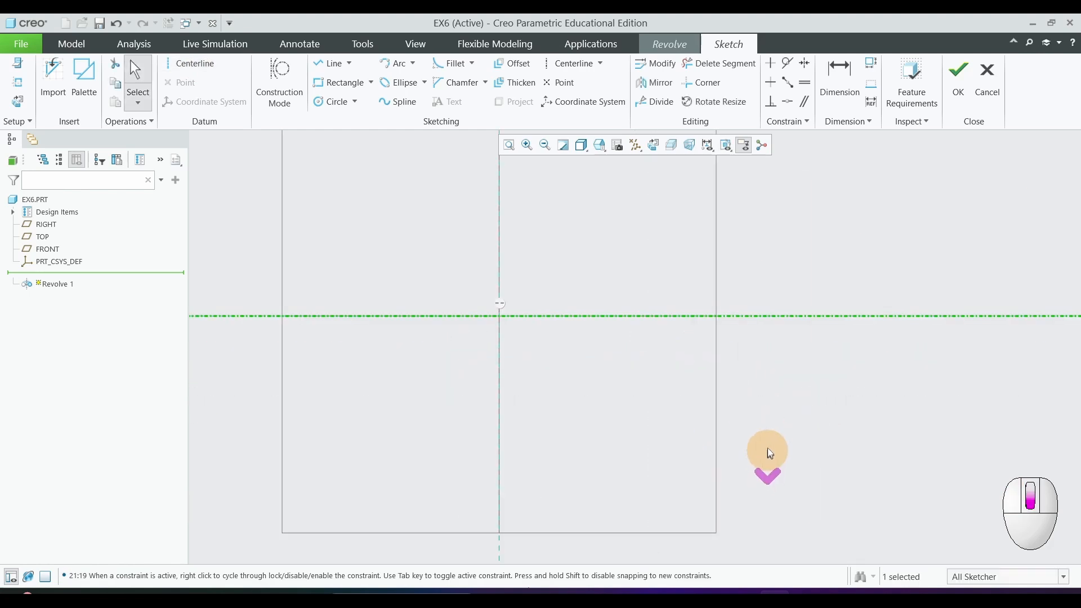
{"action": "scroll", "coordinate": [562, 357], "scroll_direction": "down", "scroll_amount": 2}
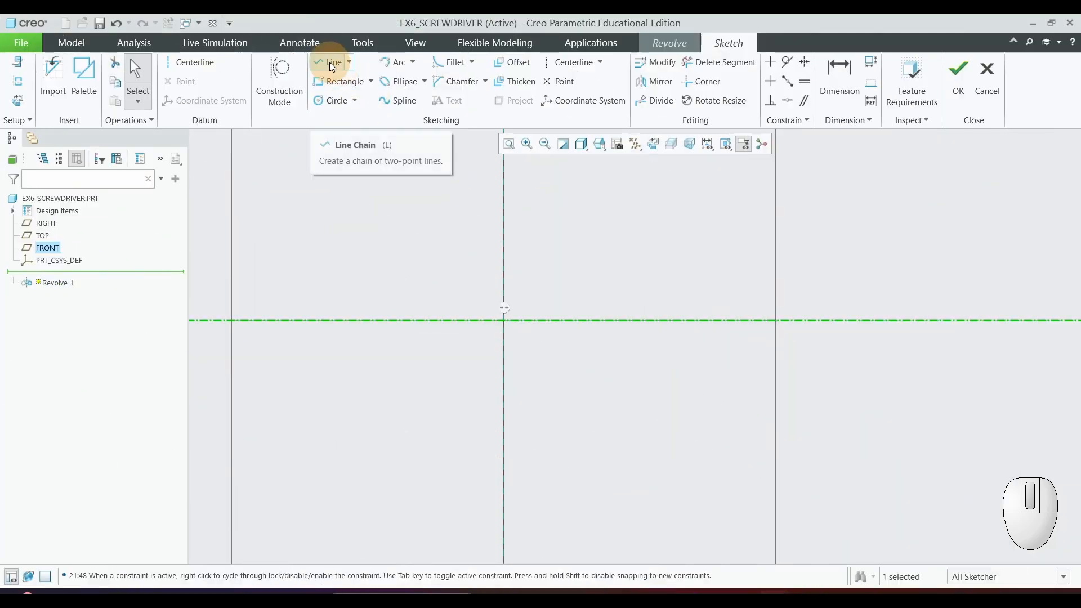
{"action": "left_click", "coordinate": [330, 62]}
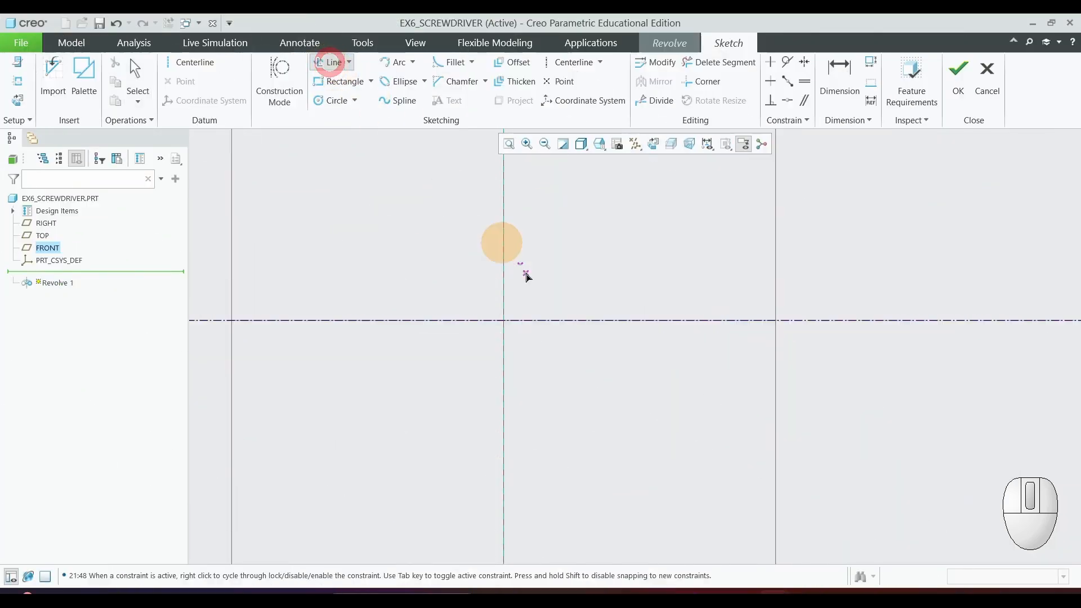
{"action": "left_click", "coordinate": [504, 320]}
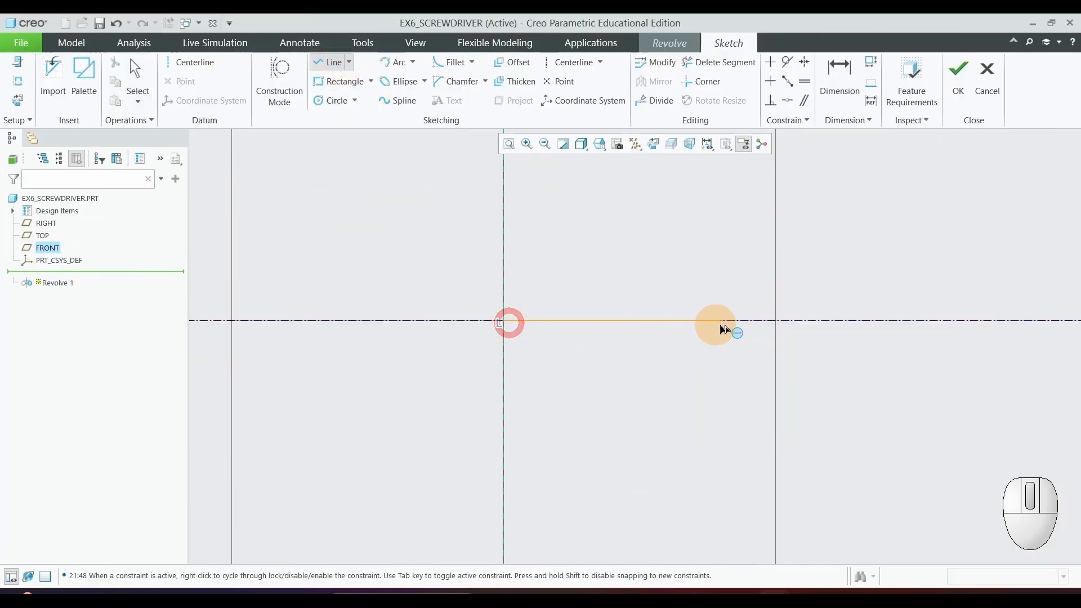
{"action": "left_click", "coordinate": [993, 320]}
{"action": "left_click", "coordinate": [996, 385]}
{"action": "middle_click", "coordinate": [1022, 391]}
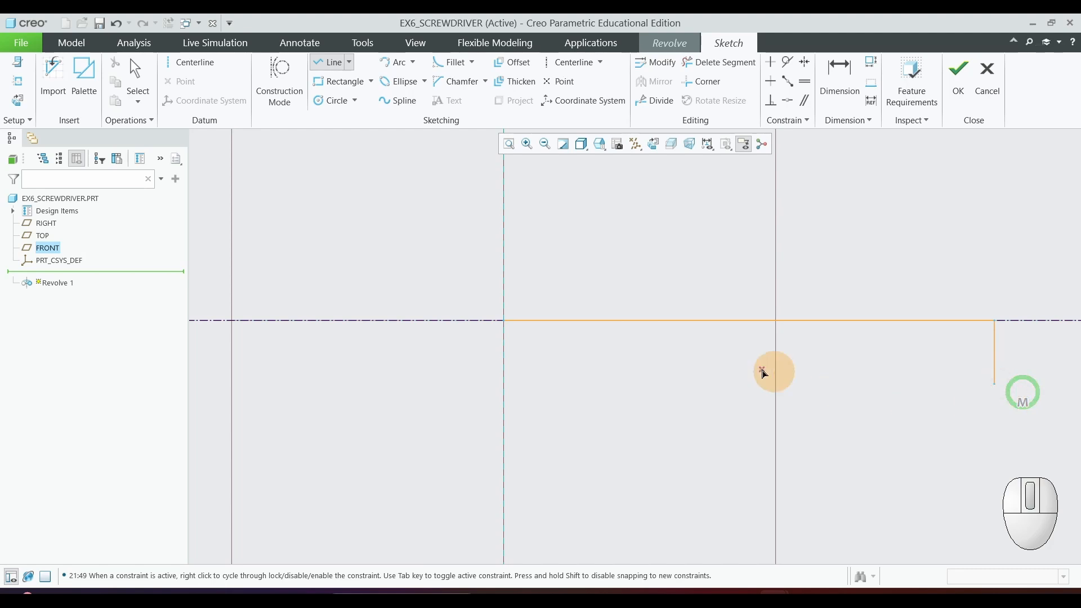
{"action": "left_click", "coordinate": [505, 322]}
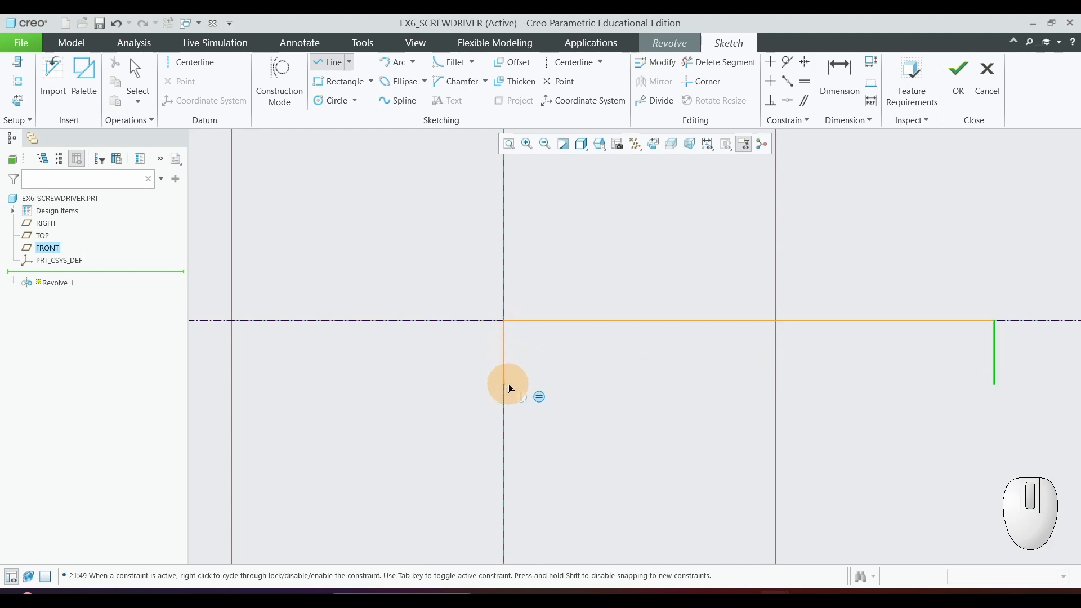
{"action": "left_click", "coordinate": [506, 384]}
{"action": "middle_click", "coordinate": [646, 390]}
{"action": "middle_click", "coordinate": [646, 390]}
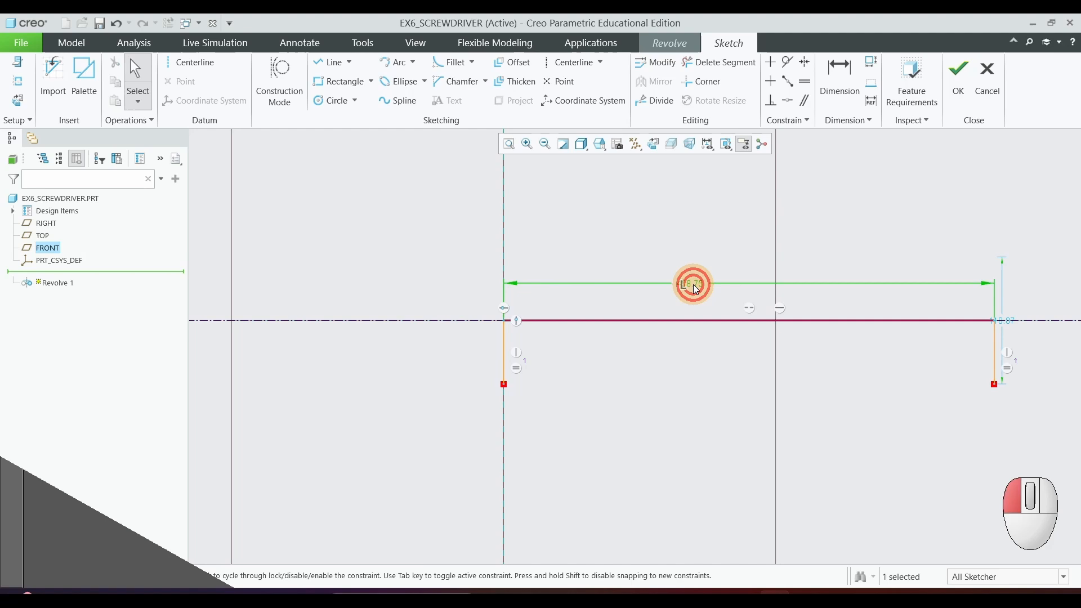
Set the horizontal line's length to 6.5 and the diameter dimension at the far vertical line to 1.5
{"action": "double_click", "coordinate": [692, 281]}
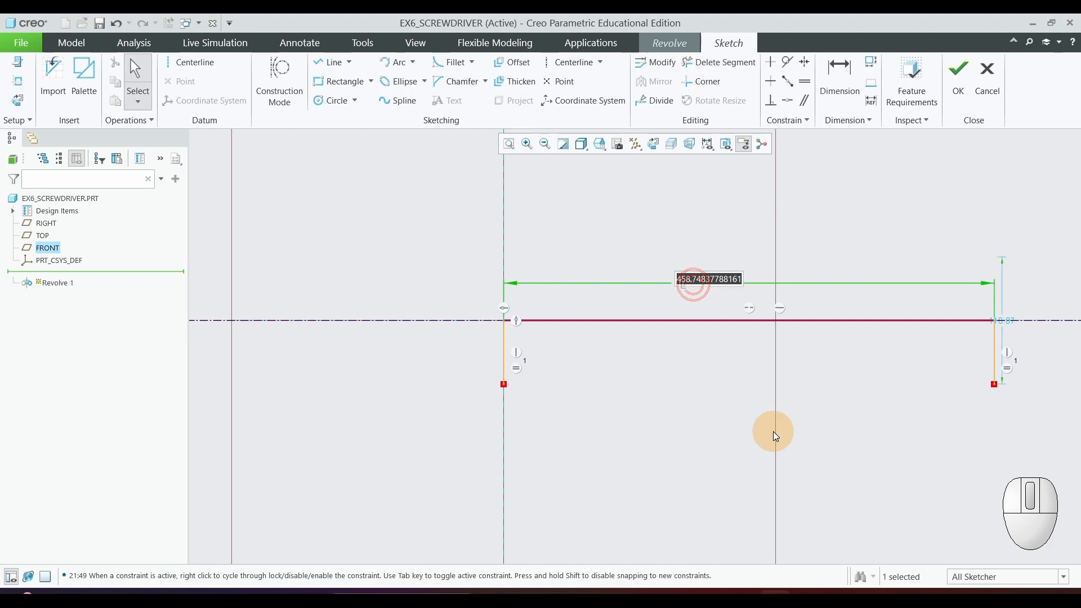
{"action": "type", "text": "6.5"}
{"action": "key", "text": "Return"}
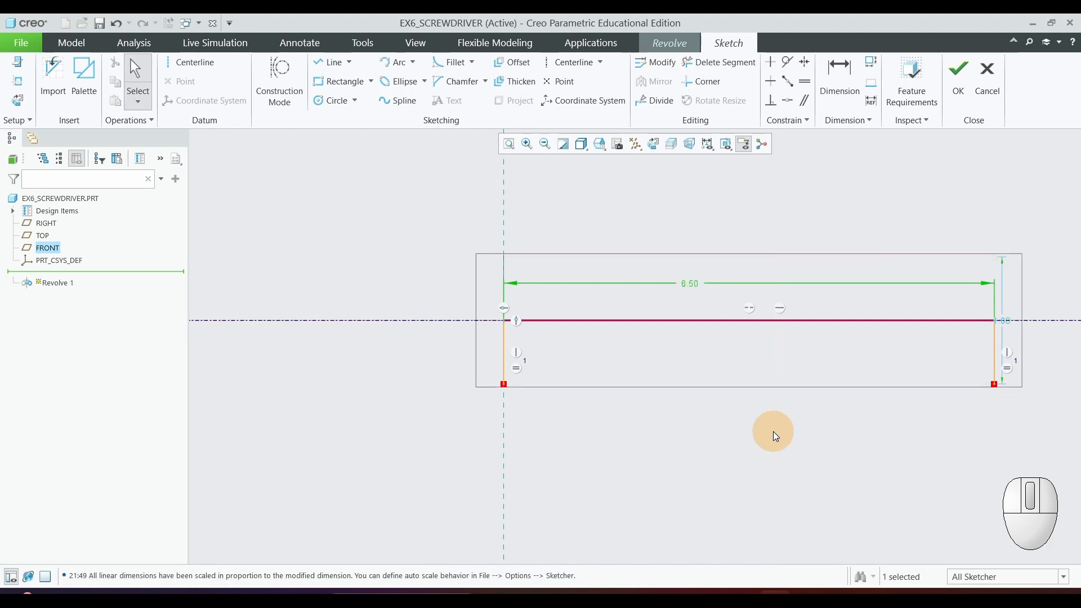
{"action": "double_click", "coordinate": [1007, 318]}
{"action": "type", "text": "1.5"}
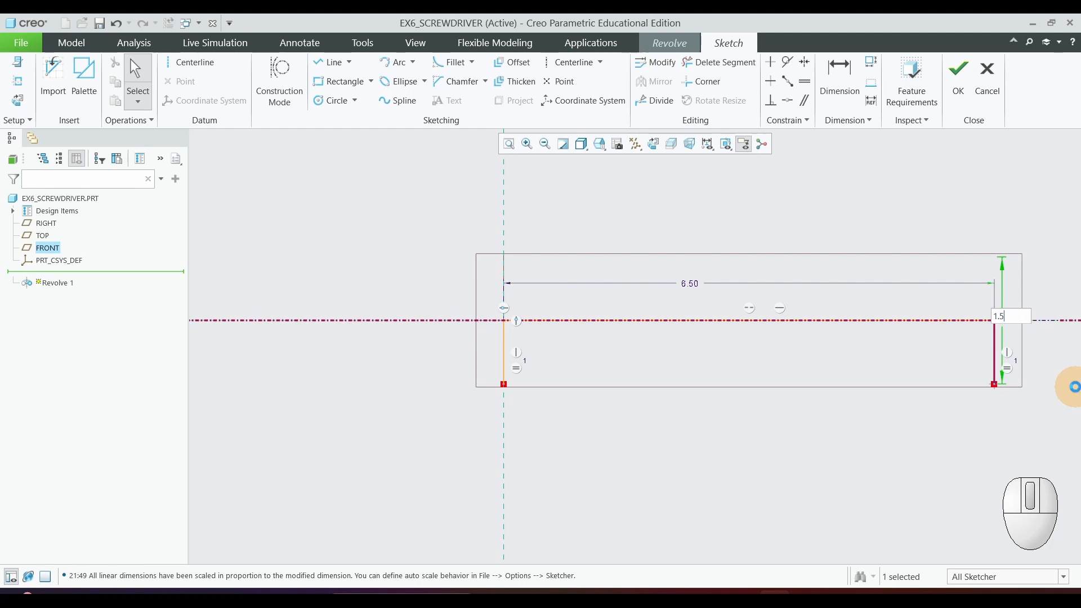
{"action": "key", "text": "Return"}
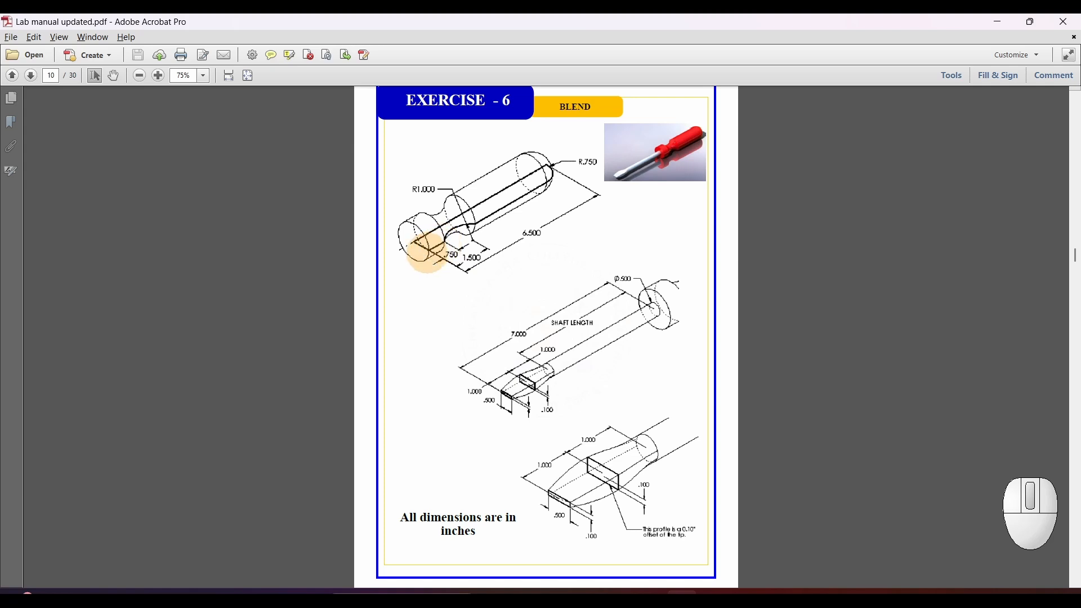
Consult the Exercise 6 handle drawing in Acrobat, and sketch a short horizontal line rightward from the lower end of the vertical line at the origin
{"action": "scroll", "coordinate": [474, 308], "scroll_direction": "up", "scroll_amount": 3, "text": "ctrl"}
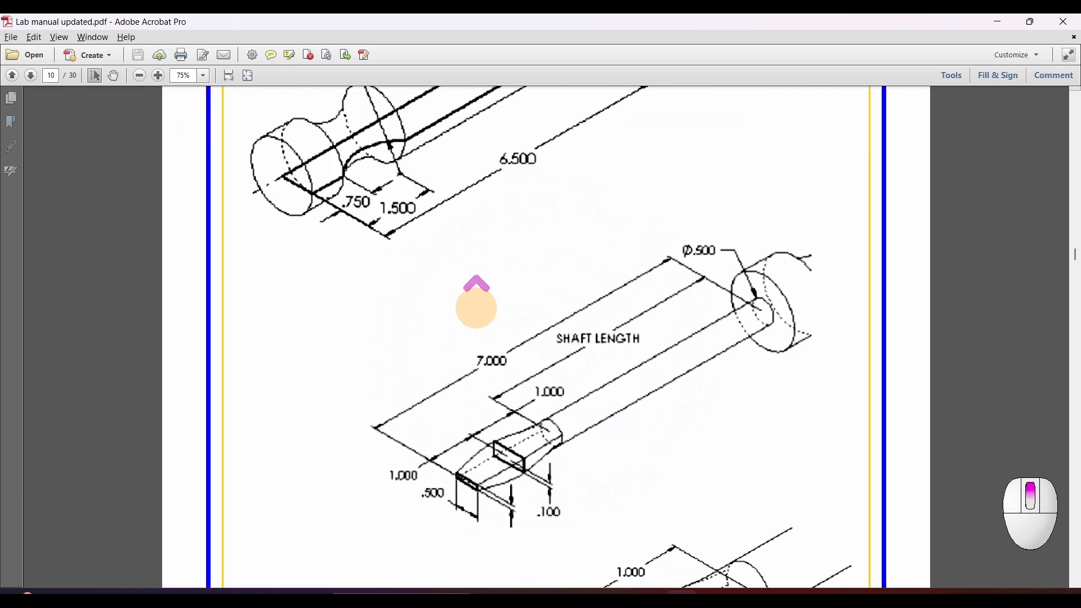
{"action": "scroll", "coordinate": [476, 308], "scroll_direction": "up", "scroll_amount": 3}
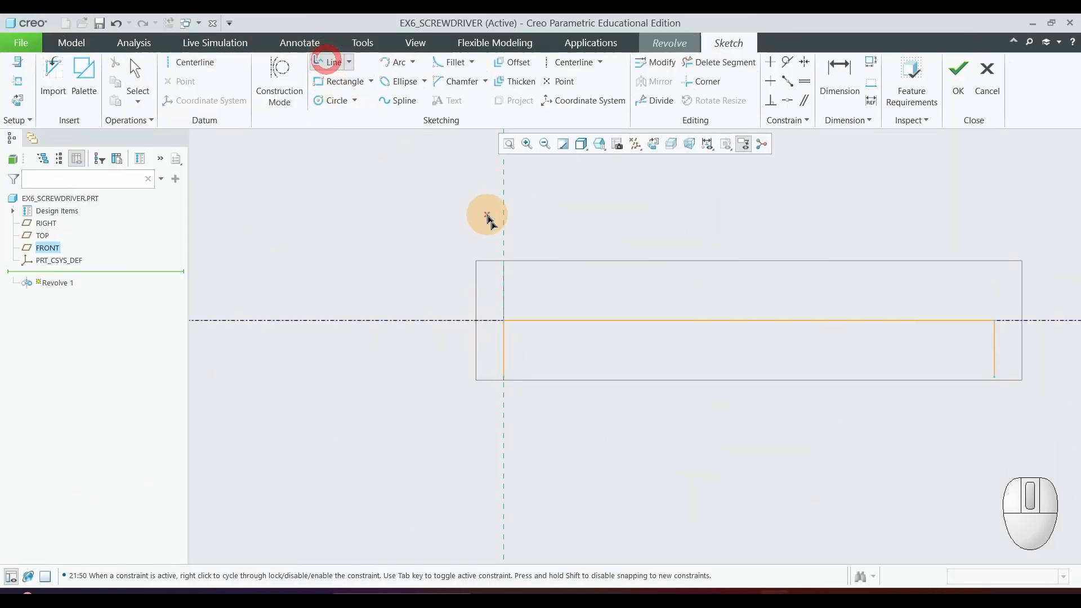
{"action": "left_click", "coordinate": [503, 320]}
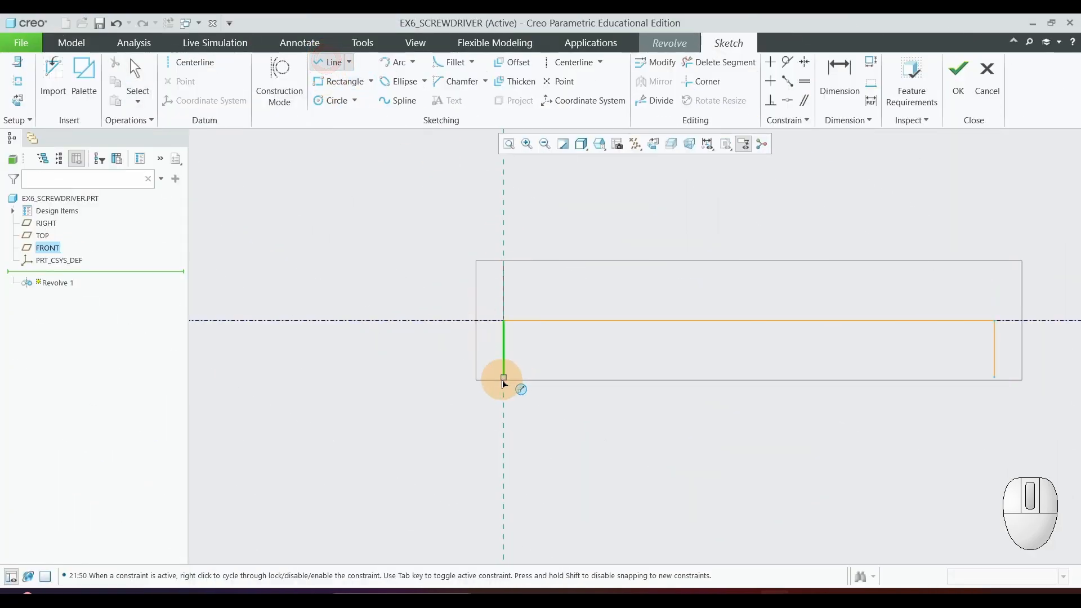
{"action": "left_click", "coordinate": [504, 377]}
{"action": "left_click", "coordinate": [503, 378]}
{"action": "left_click", "coordinate": [578, 377]}
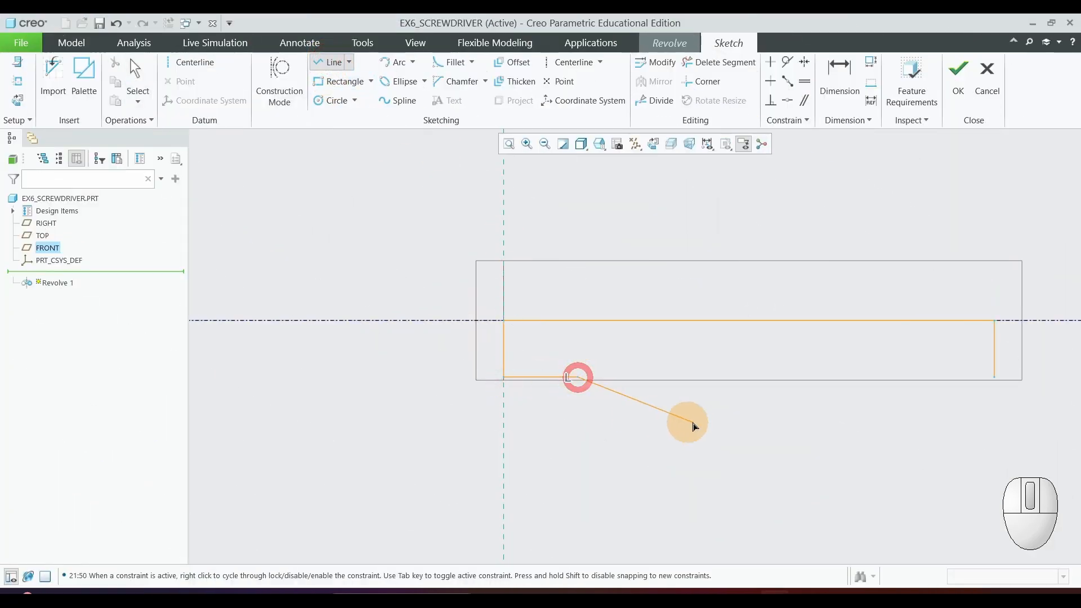
{"action": "middle_click", "coordinate": [693, 426]}
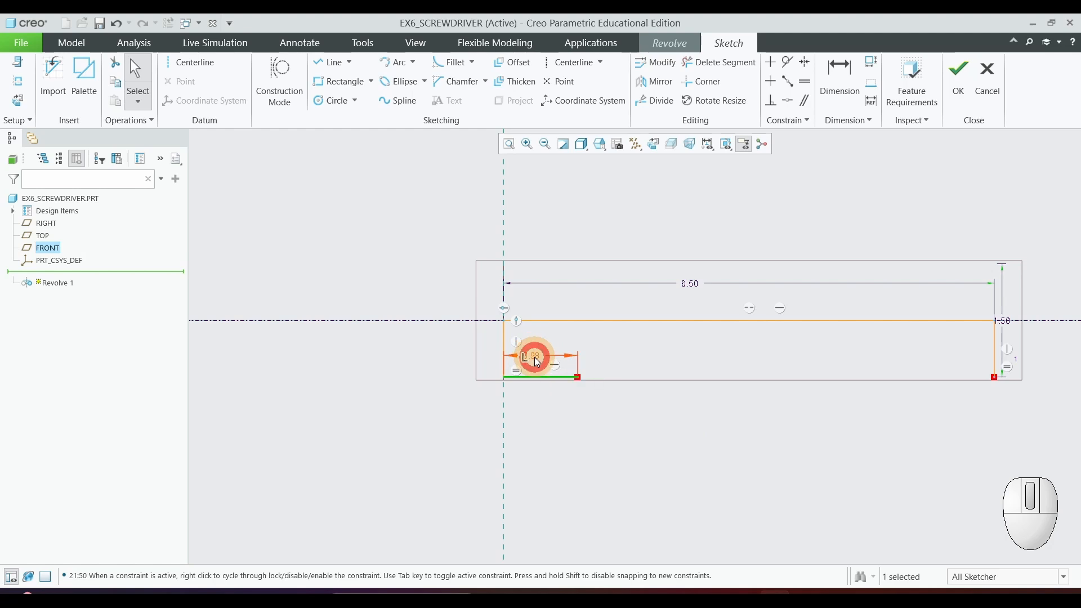
Set the length of the short lower horizontal line to 0.75
{"action": "double_click", "coordinate": [533, 355]}
{"action": "type", "text": "0.7"}
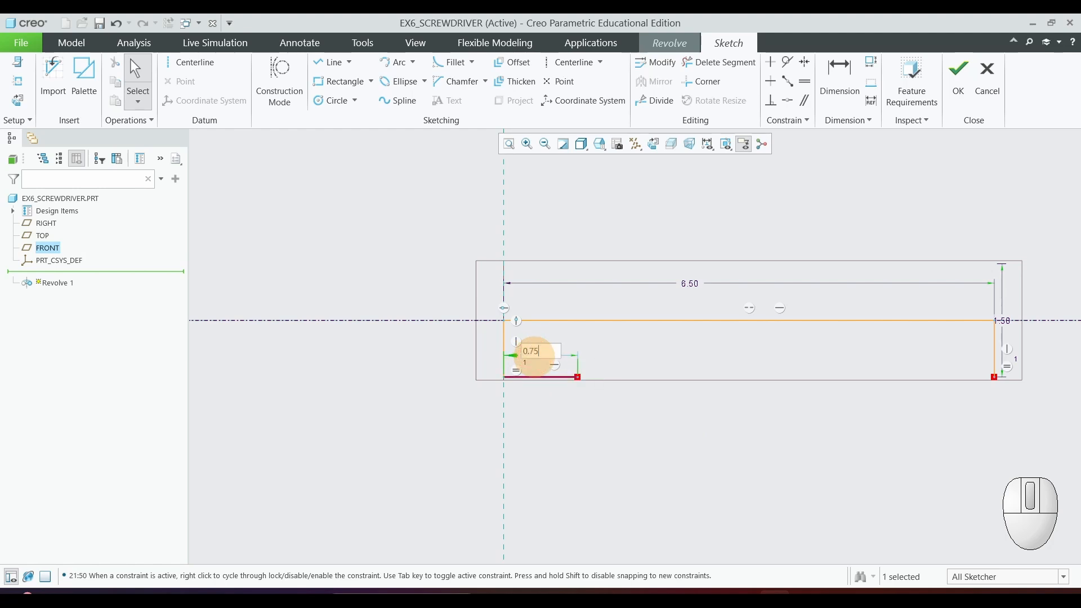
{"action": "type", "text": "5"}
{"action": "key", "text": "Return"}
{"action": "left_click", "coordinate": [593, 435]}
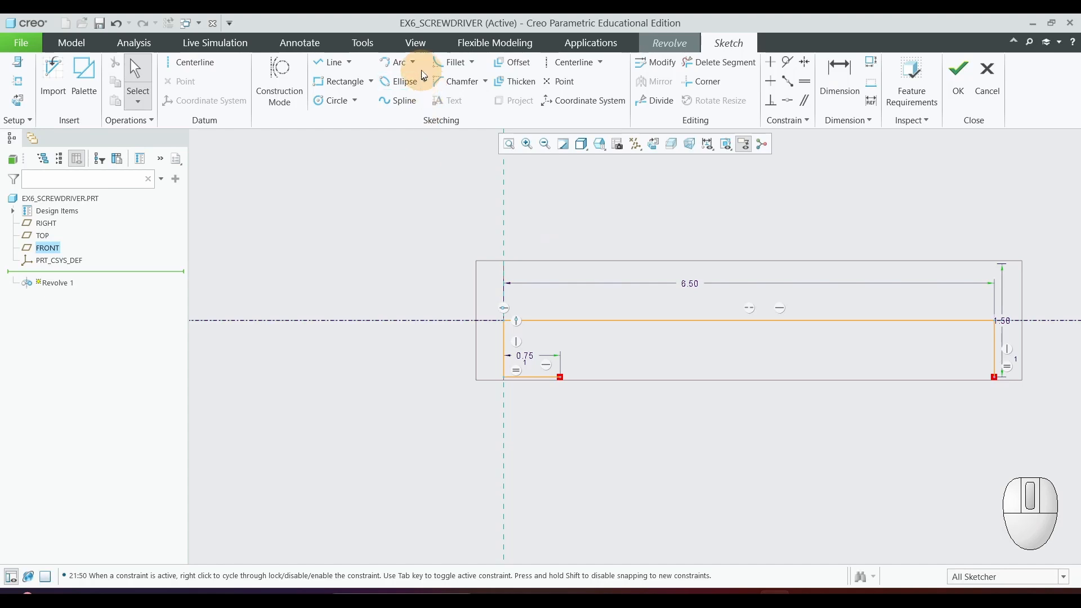
Draw a Center and Ends arc centred below the profile, bulging upward from the short line's free end to the same height further right
{"action": "left_click", "coordinate": [413, 62]}
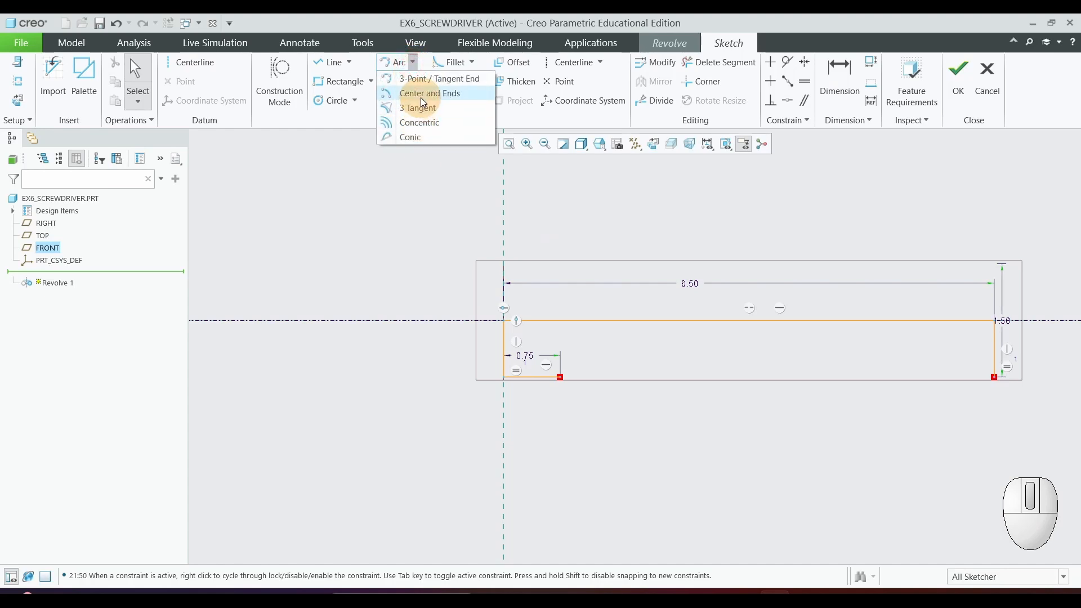
{"action": "left_click", "coordinate": [424, 94]}
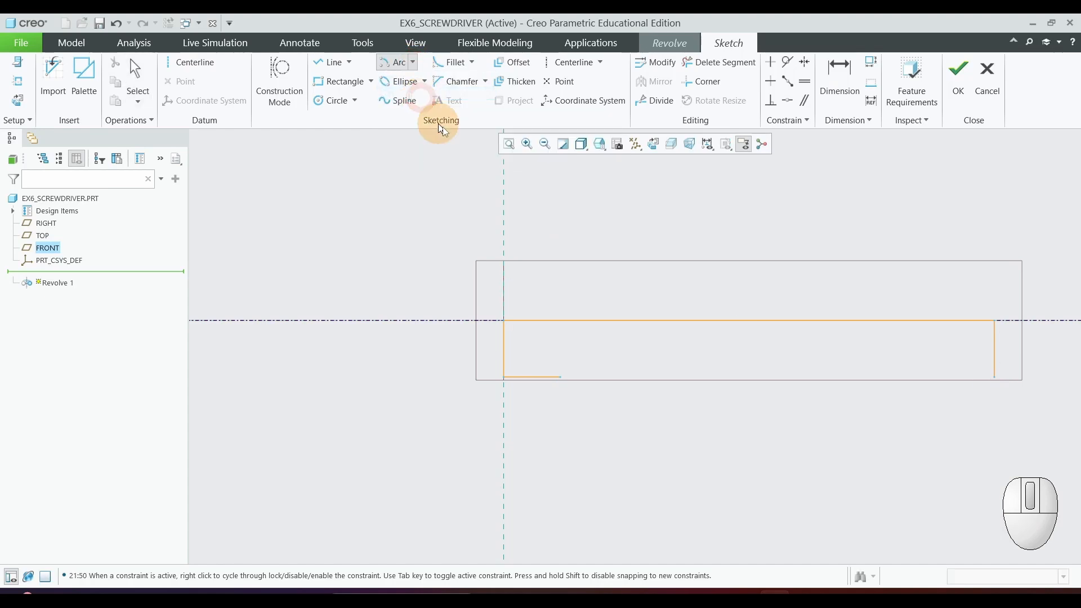
{"action": "left_click", "coordinate": [629, 428]}
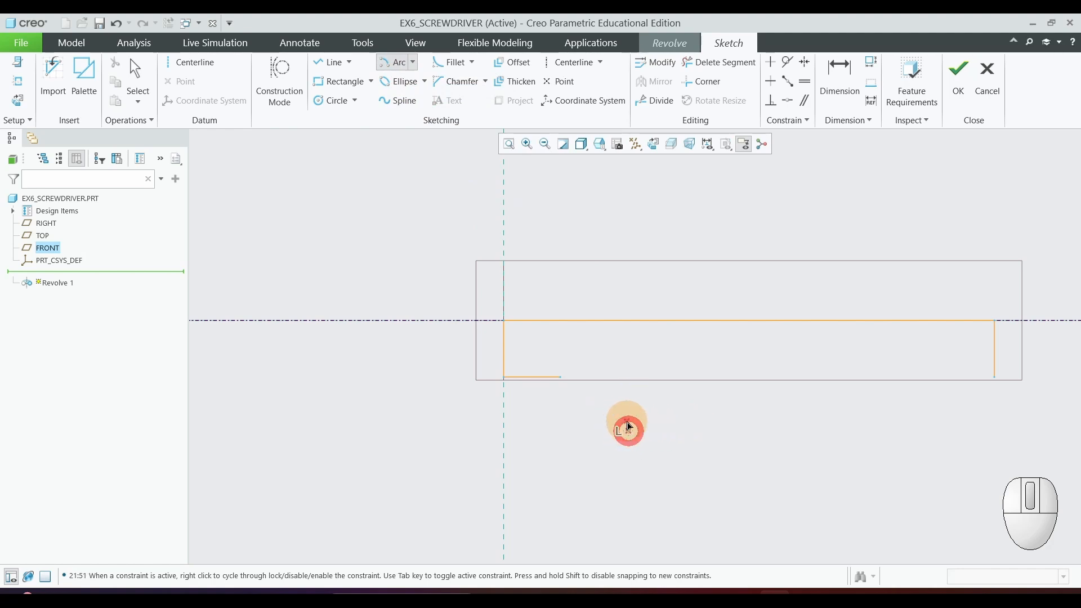
{"action": "left_click", "coordinate": [560, 377]}
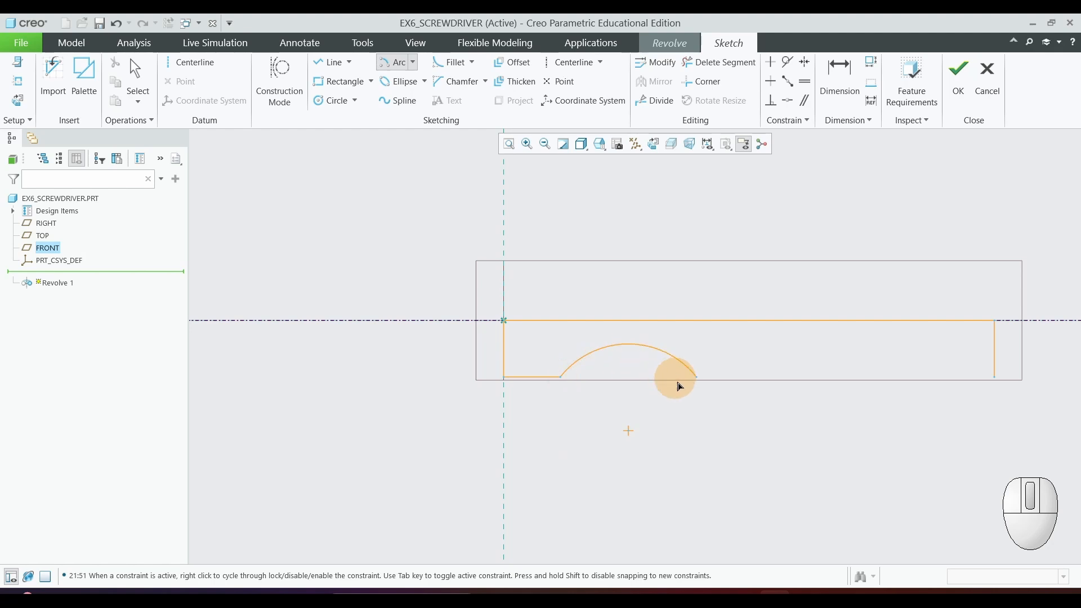
End the arc level with its centre, and dimension the centre 1.5 horizontally from the vertical reference through the origin
{"action": "left_click", "coordinate": [709, 431]}
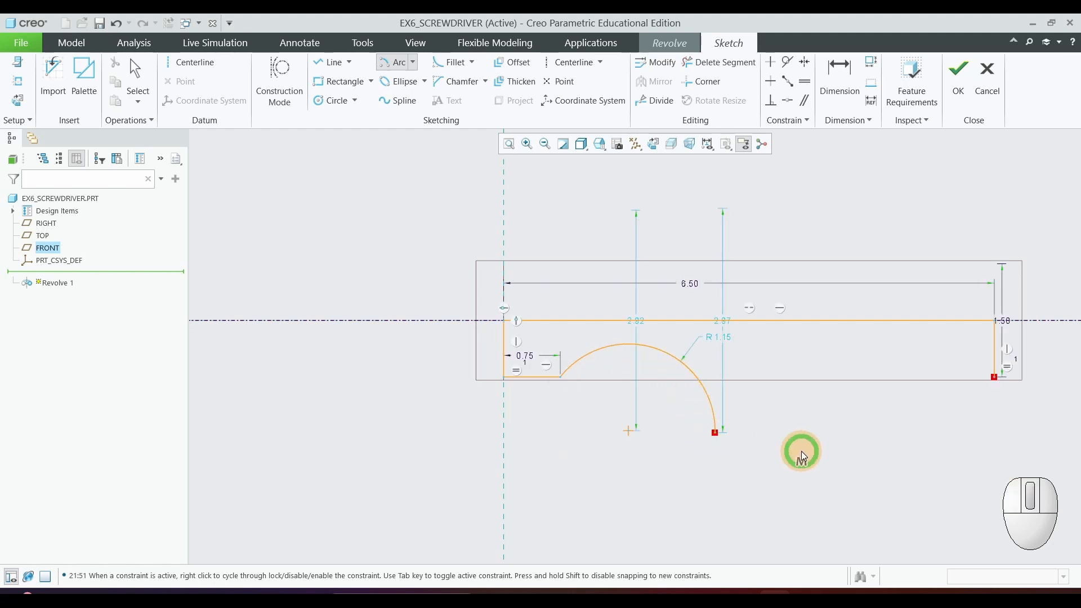
{"action": "middle_click", "coordinate": [801, 450]}
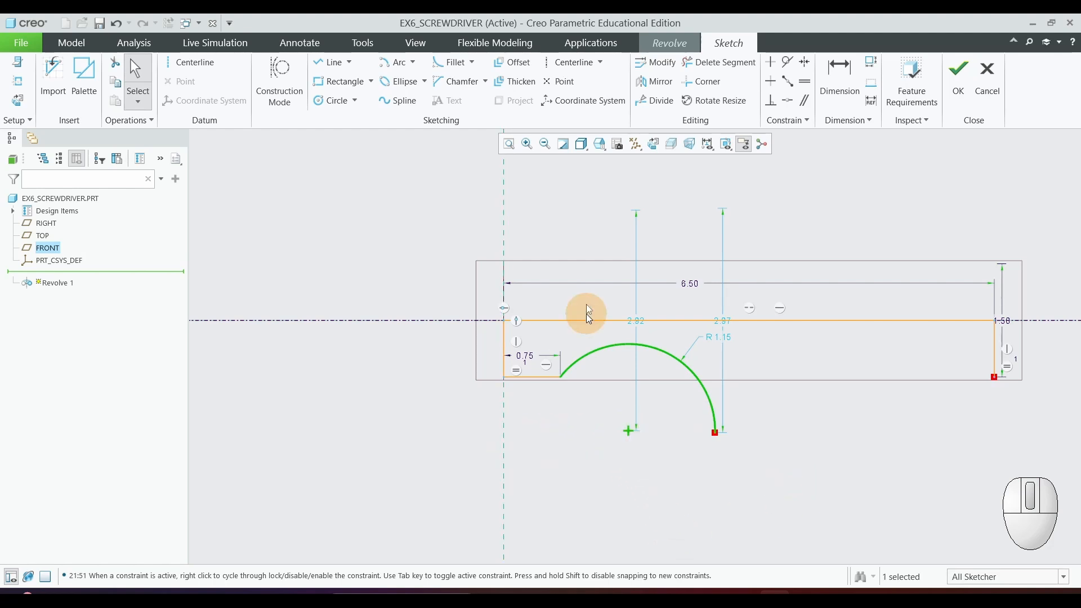
{"action": "left_click", "coordinate": [843, 90]}
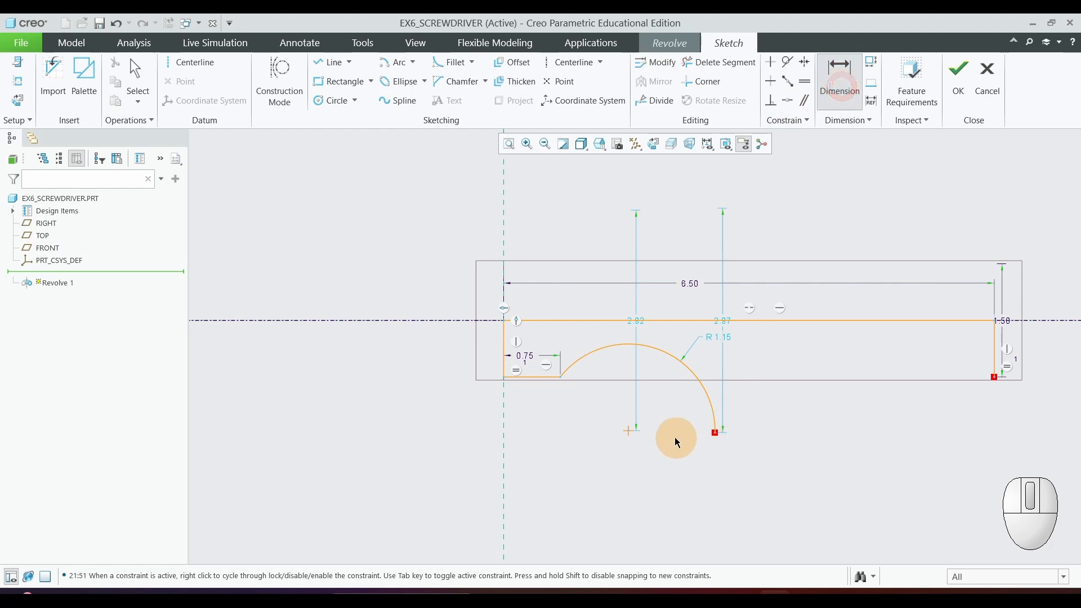
{"action": "left_click", "coordinate": [628, 431]}
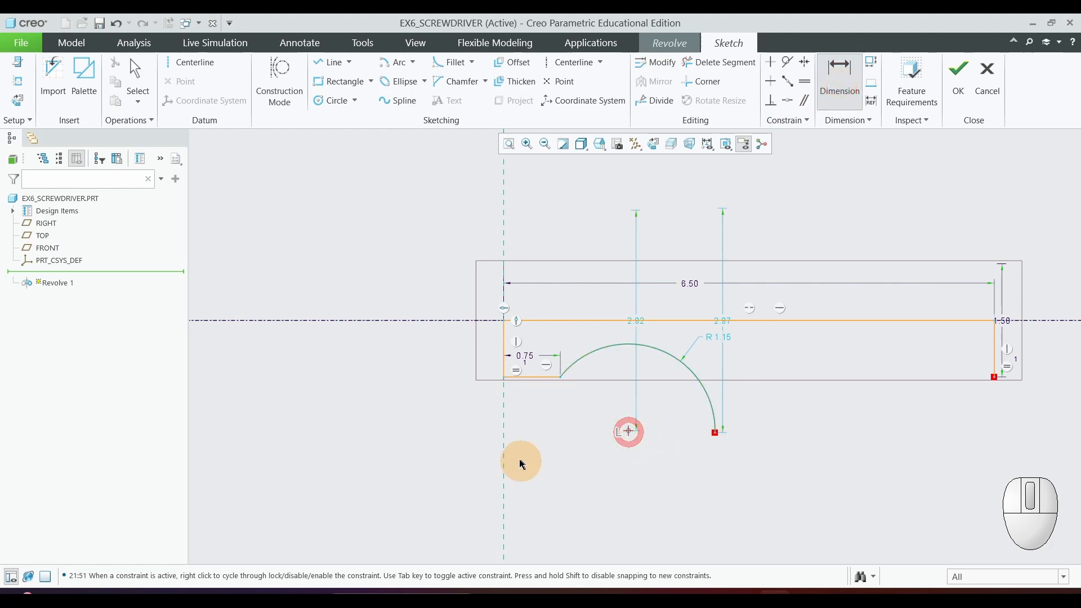
{"action": "left_click", "coordinate": [502, 434]}
{"action": "middle_click", "coordinate": [559, 478]}
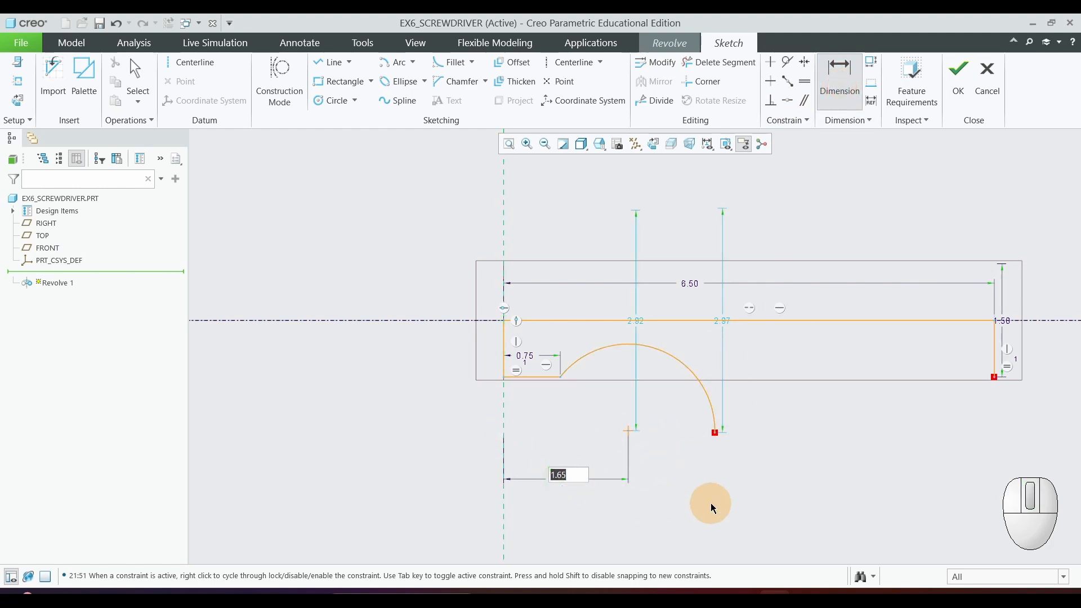
{"action": "type", "text": "1.5"}
{"action": "key", "text": "Return"}
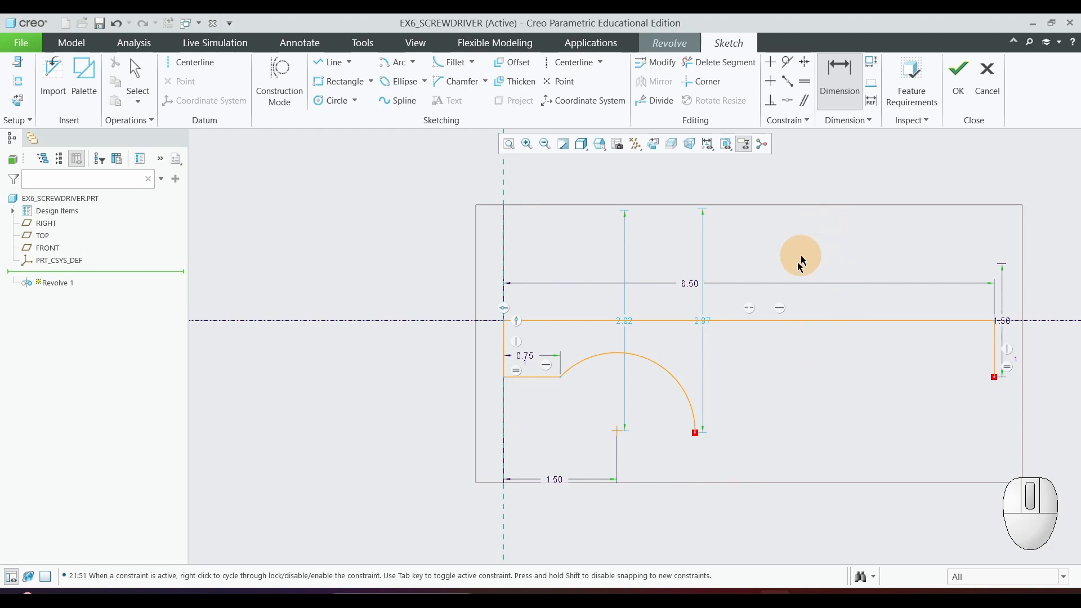
Set the radius of the neck arc to 1
{"action": "left_click", "coordinate": [660, 366]}
{"action": "middle_click", "coordinate": [698, 349]}
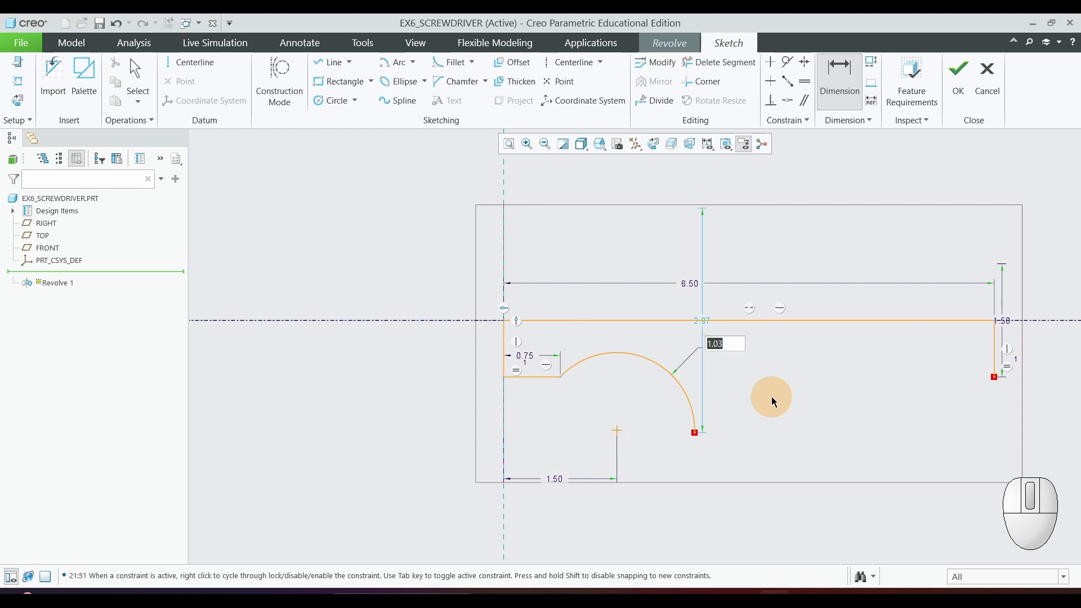
{"action": "type", "text": "1"}
{"action": "key", "text": "Return"}
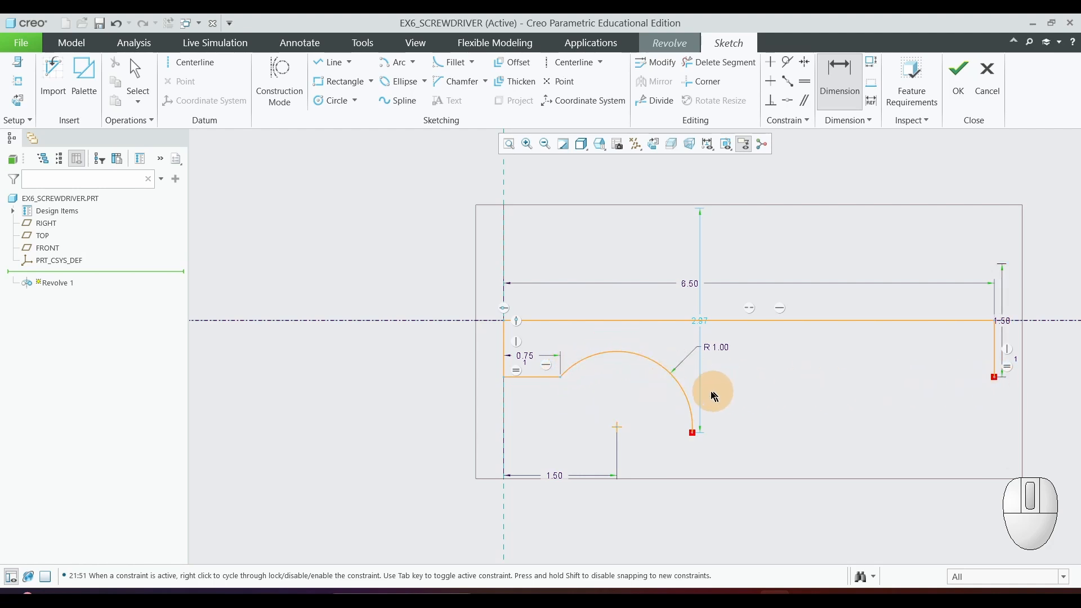
Sketch a horizontal line about 4.67 long from the lower end of the far vertical line back past the neck arc
{"action": "left_click", "coordinate": [334, 68]}
{"action": "left_click", "coordinate": [994, 378]}
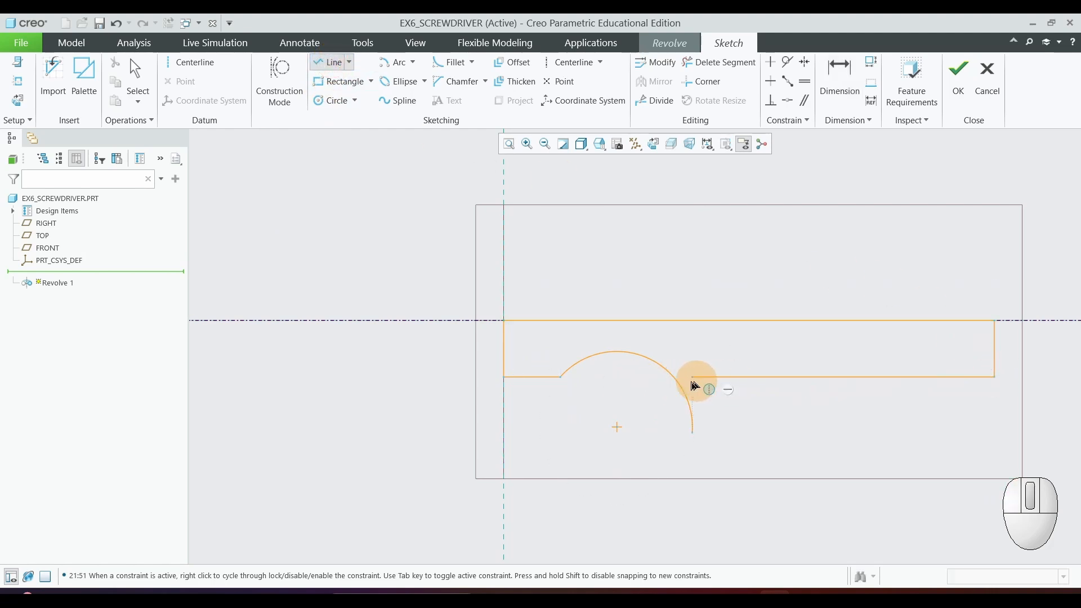
{"action": "left_click", "coordinate": [641, 377]}
{"action": "middle_click", "coordinate": [688, 422]}
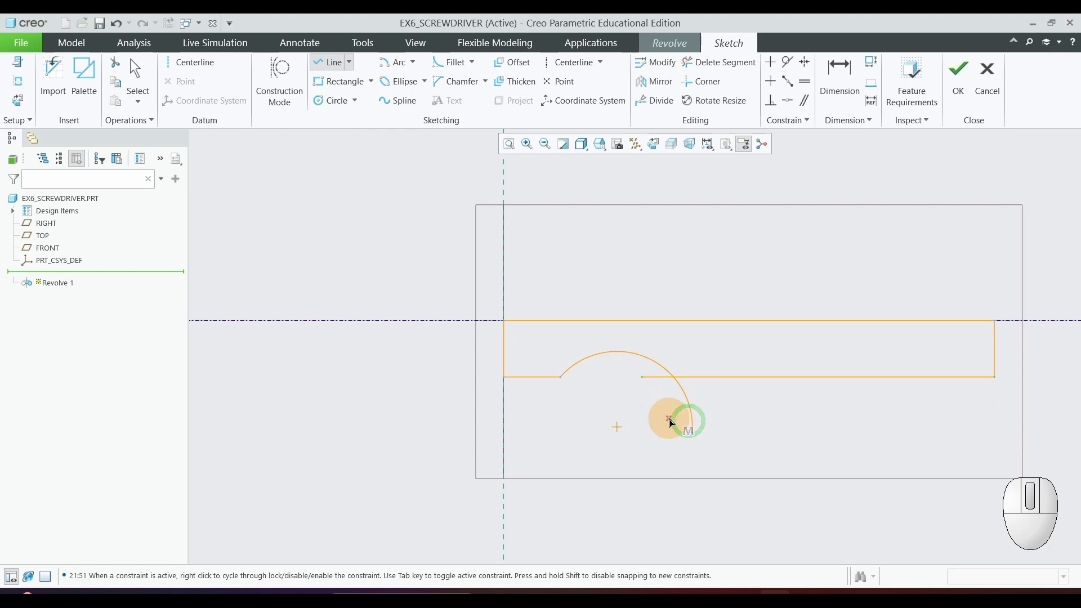
{"action": "middle_click", "coordinate": [673, 427]}
Trim the lower horizontal line and the neck arc back to their intersection with Delete Segment
{"action": "scroll", "coordinate": [676, 446], "scroll_direction": "up", "scroll_amount": 2}
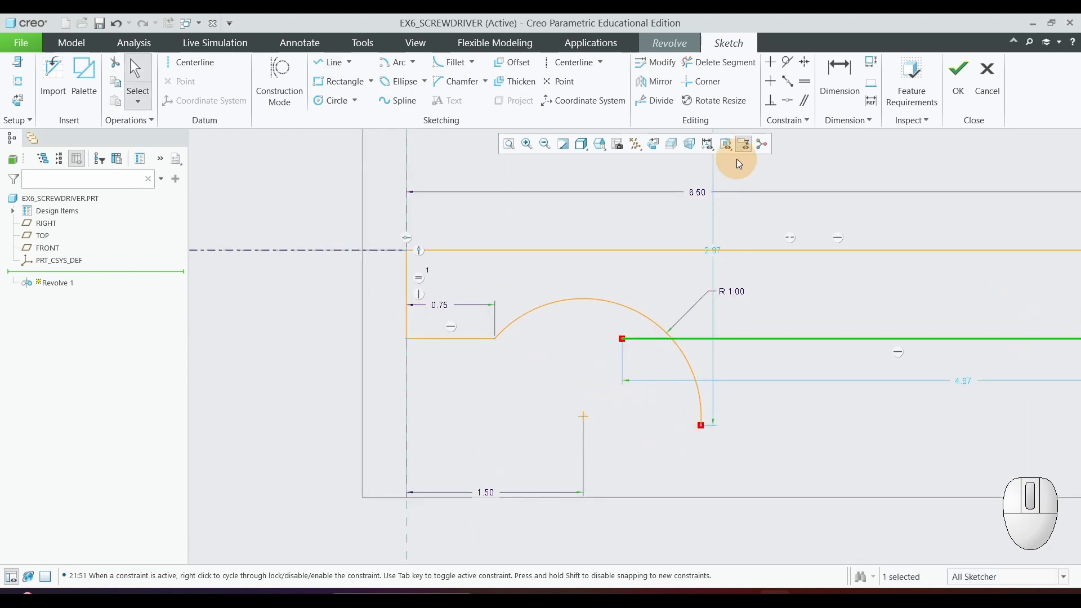
{"action": "left_click", "coordinate": [727, 65]}
{"action": "left_click", "coordinate": [651, 337]}
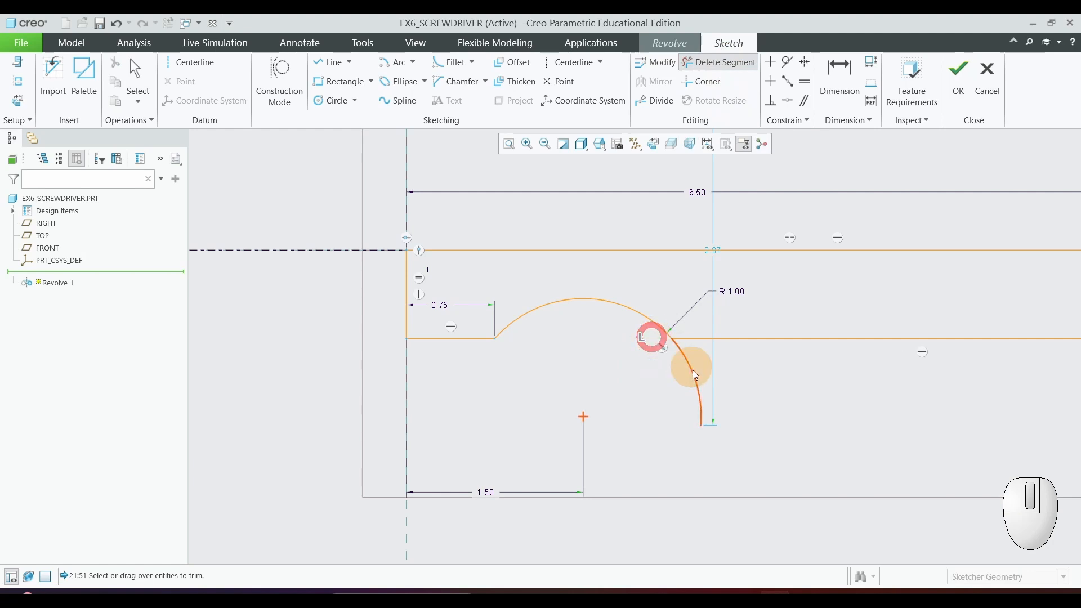
{"action": "left_click", "coordinate": [688, 368]}
{"action": "middle_click", "coordinate": [604, 409]}
{"action": "scroll", "coordinate": [602, 409], "scroll_direction": "up", "scroll_amount": 3}
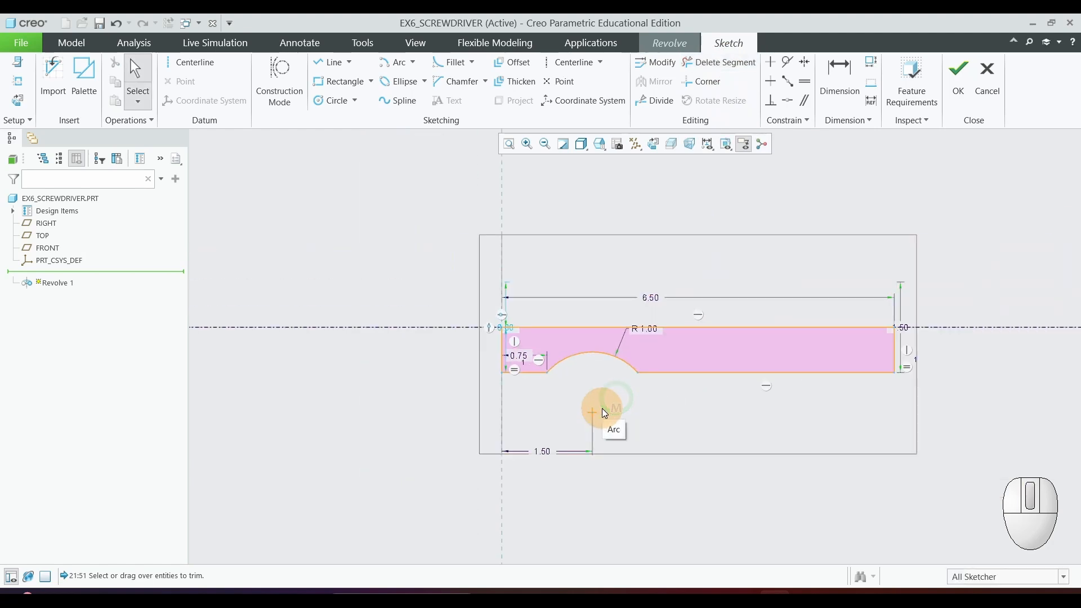
{"action": "scroll", "coordinate": [886, 366], "scroll_direction": "down", "scroll_amount": 1}
{"action": "scroll", "coordinate": [895, 459], "scroll_direction": "down", "scroll_amount": 1}
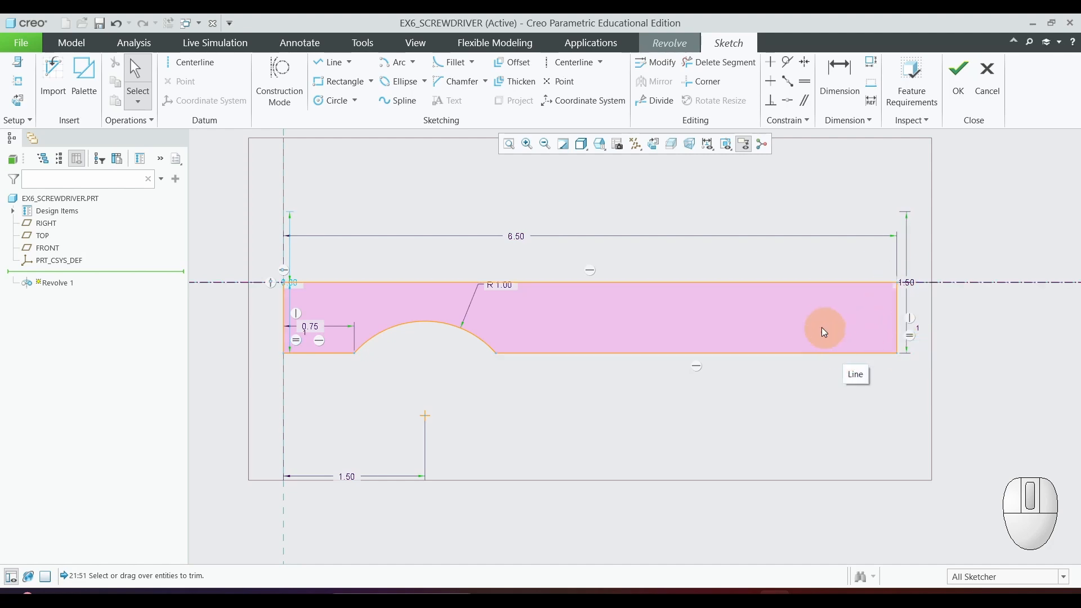
Draw a quarter arc of about 1.19 radius, centred on the axis line, from that line's far end to directly below the centre
{"action": "left_click", "coordinate": [385, 63]}
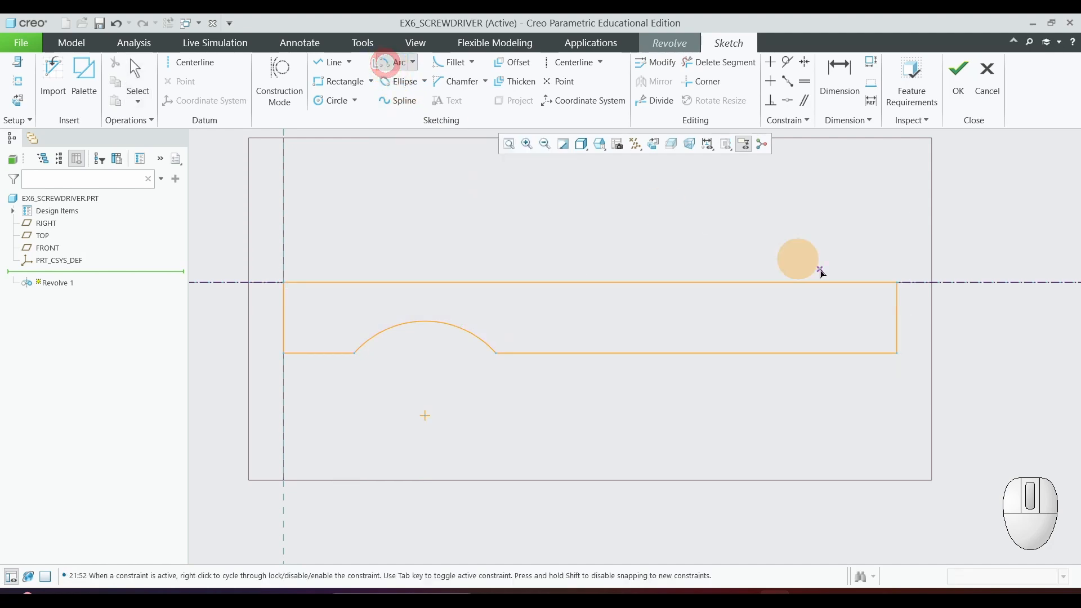
{"action": "left_click", "coordinate": [784, 283]}
{"action": "left_click", "coordinate": [897, 283]}
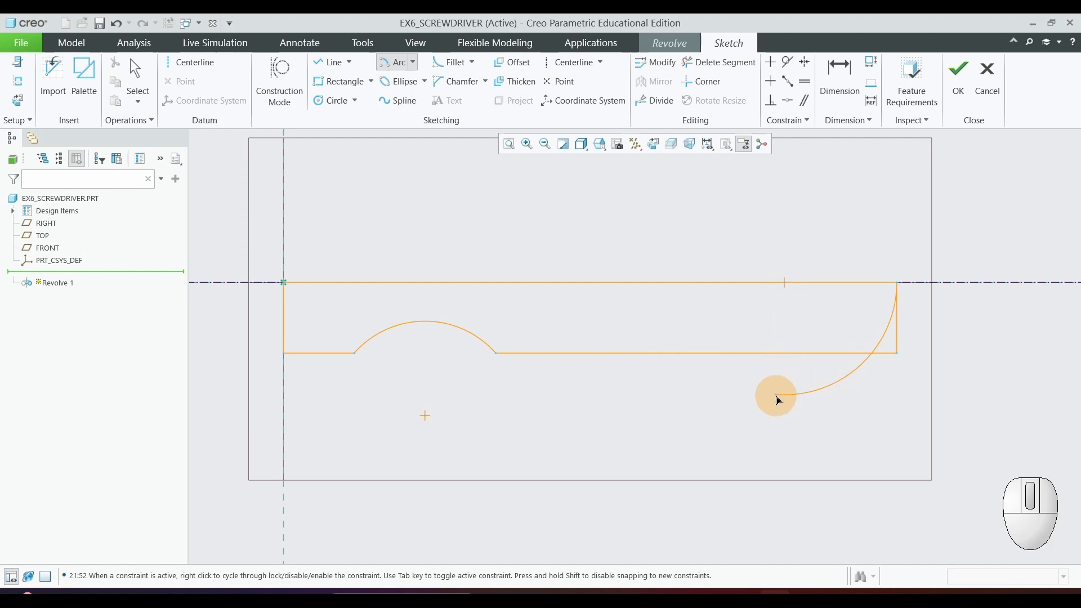
{"action": "left_click", "coordinate": [781, 399]}
{"action": "middle_click", "coordinate": [849, 449]}
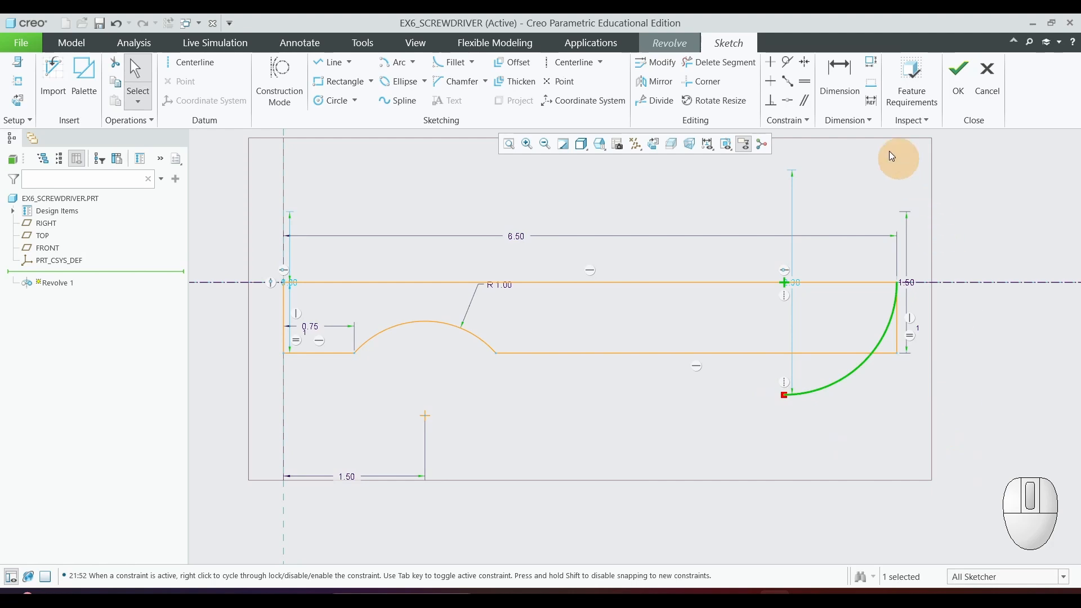
Set the radius of the quarter arc at the far end to 0.75
{"action": "left_click", "coordinate": [839, 70]}
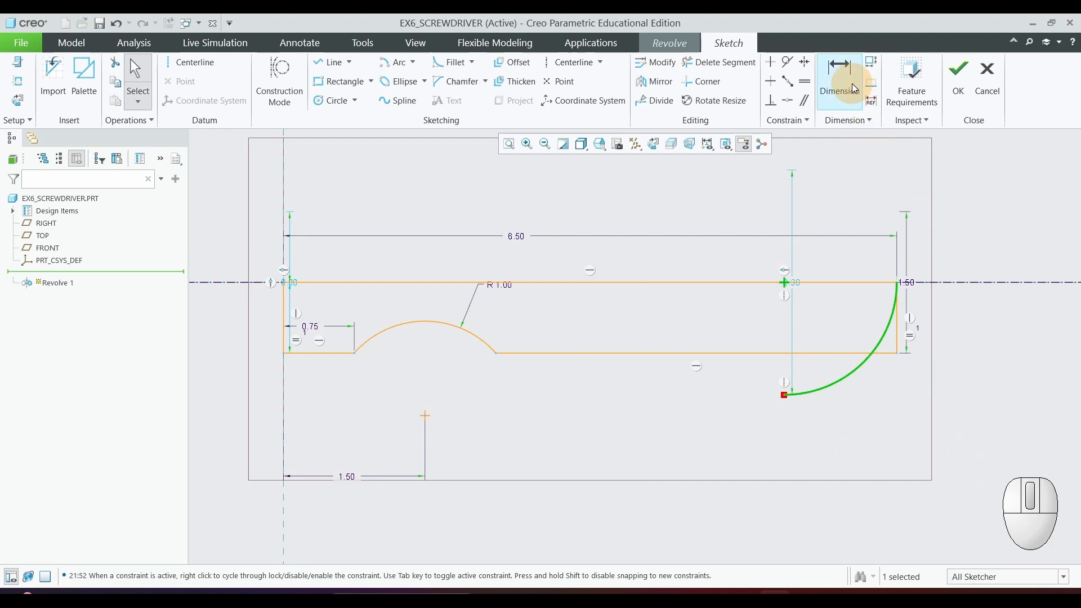
{"action": "left_click", "coordinate": [859, 374]}
{"action": "middle_click", "coordinate": [927, 417]}
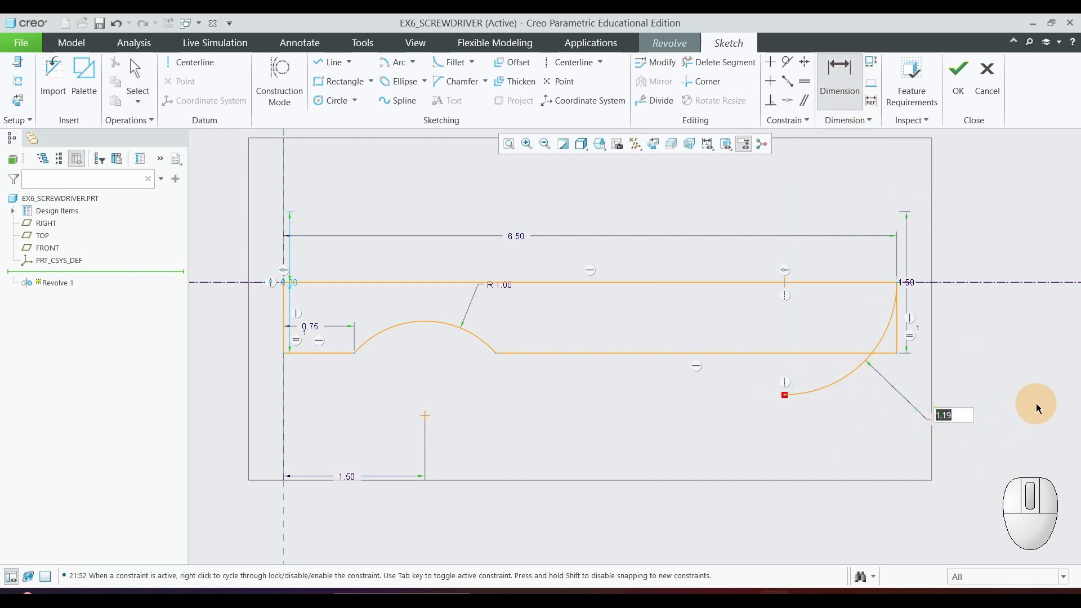
{"action": "type", "text": "0.75"}
{"action": "key", "text": "Return"}
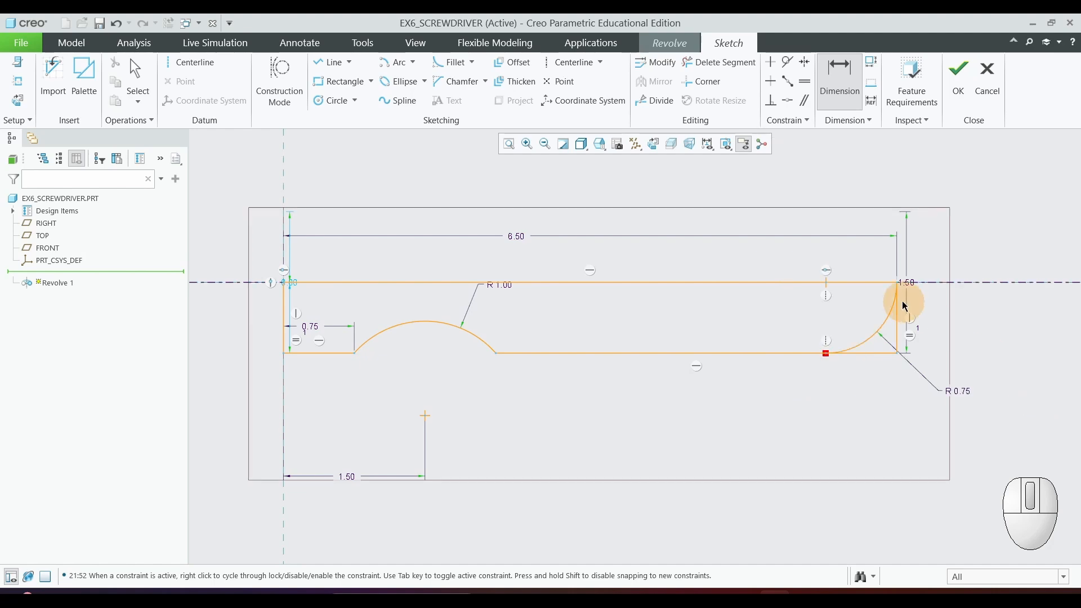
Trim away the far vertical line and the leftover part of the lower line outside the end arc
{"action": "scroll", "coordinate": [903, 303], "scroll_direction": "up", "scroll_amount": 2}
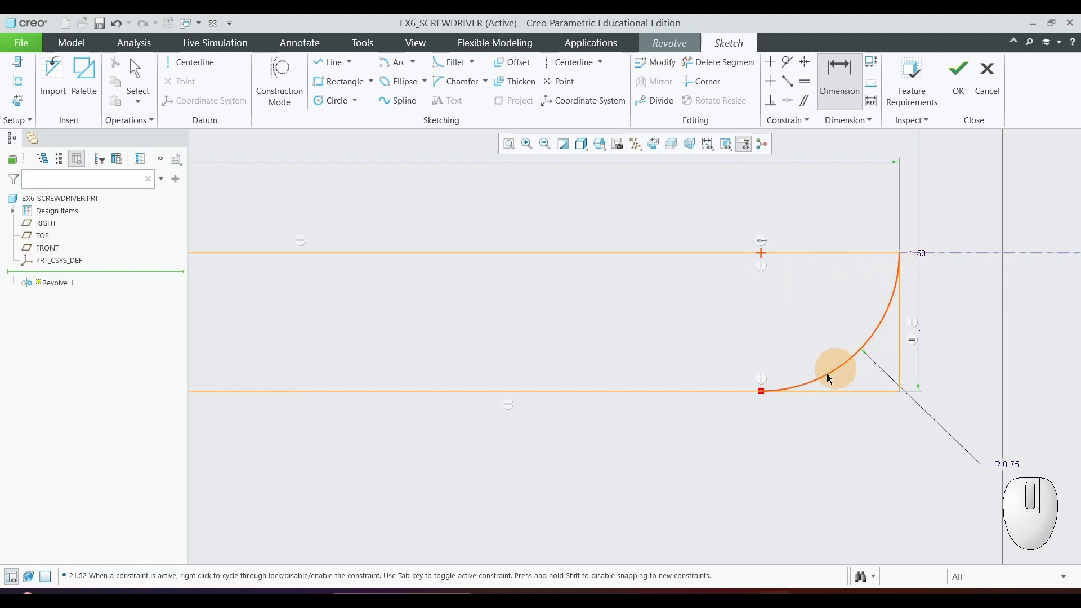
{"action": "scroll", "coordinate": [812, 427], "scroll_direction": "down", "scroll_amount": 1}
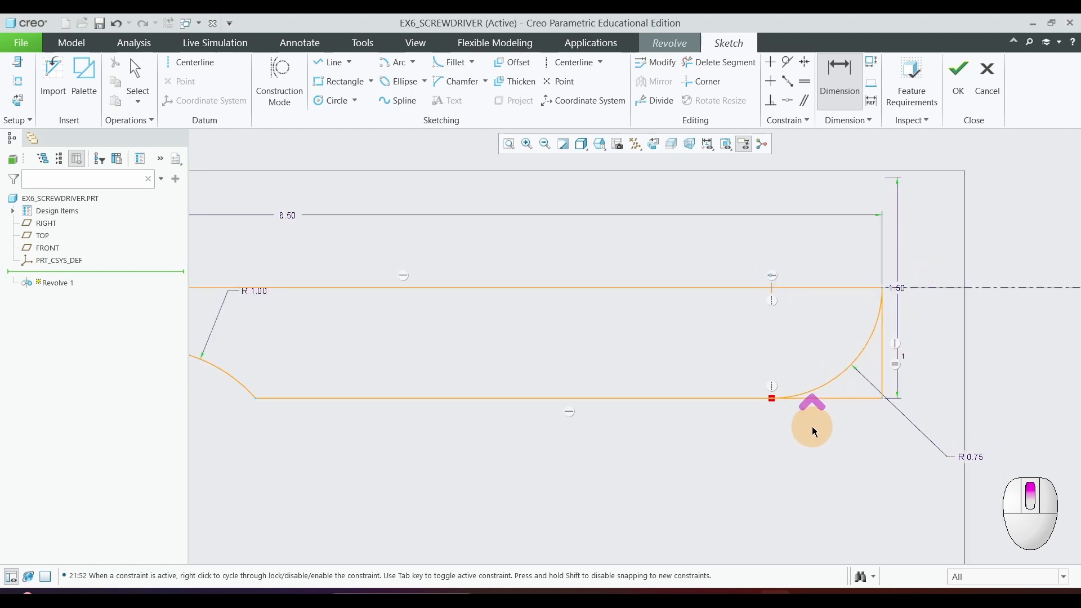
{"action": "left_click", "coordinate": [883, 340]}
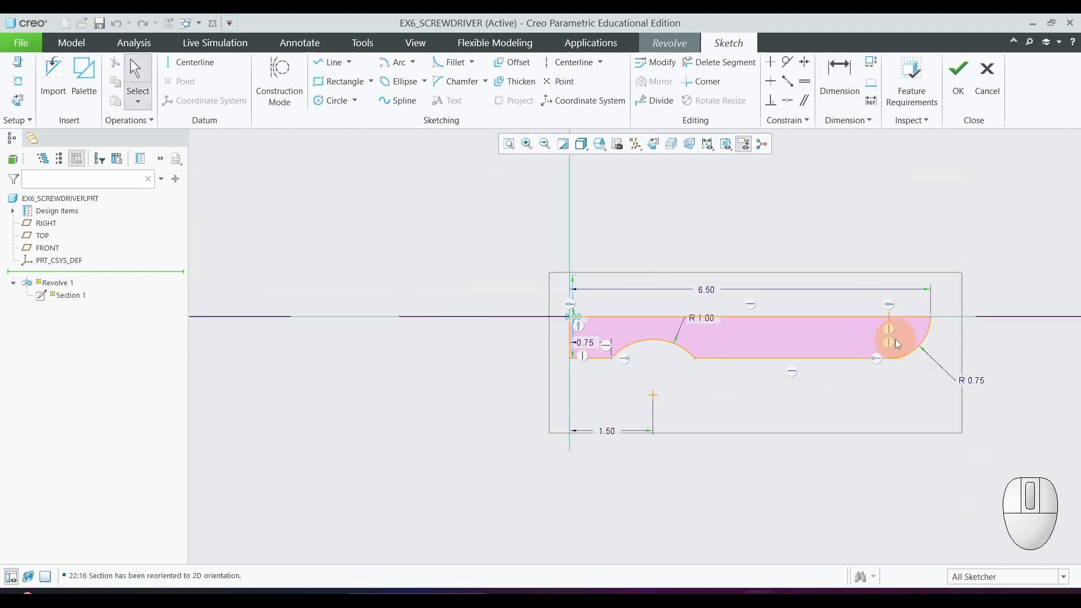
{"action": "scroll", "coordinate": [894, 339], "scroll_direction": "up", "scroll_amount": 2}
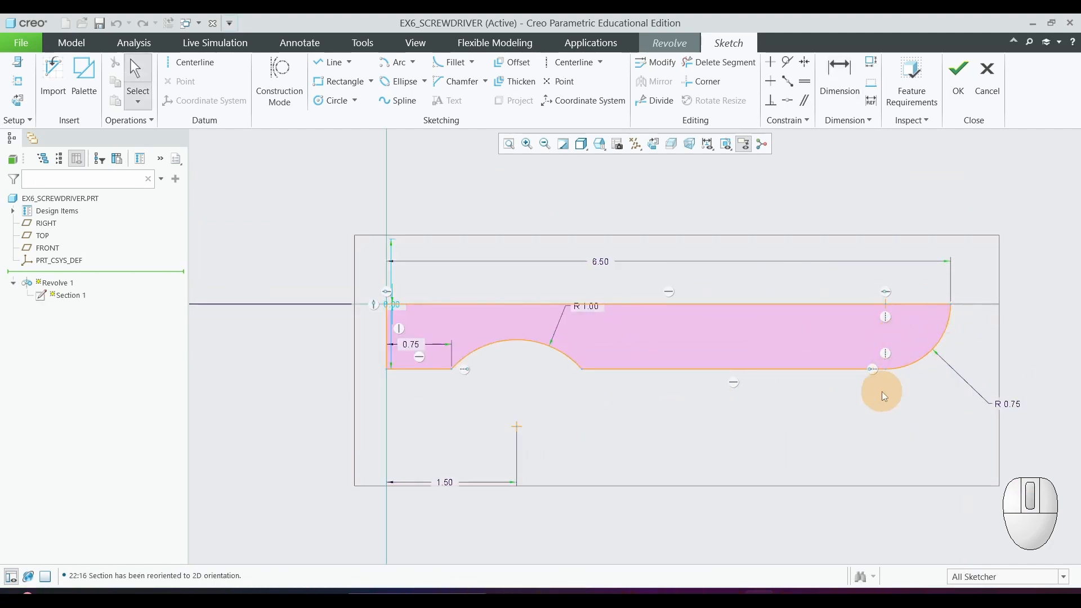
{"action": "scroll", "coordinate": [881, 390], "scroll_direction": "down", "scroll_amount": 1}
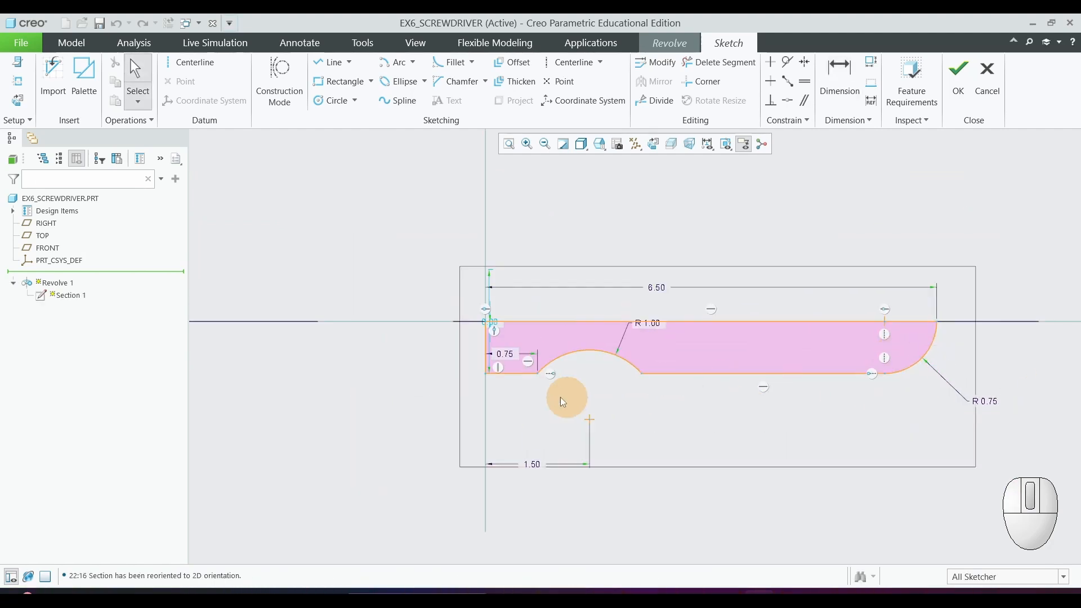
Finish the handle profile sketch and complete the solid revolve through 360 degrees about the internal centerline
{"action": "left_click", "coordinate": [957, 107]}
{"action": "middle_click_drag", "start_coordinate": [398, 278], "coordinate": [436, 312]}
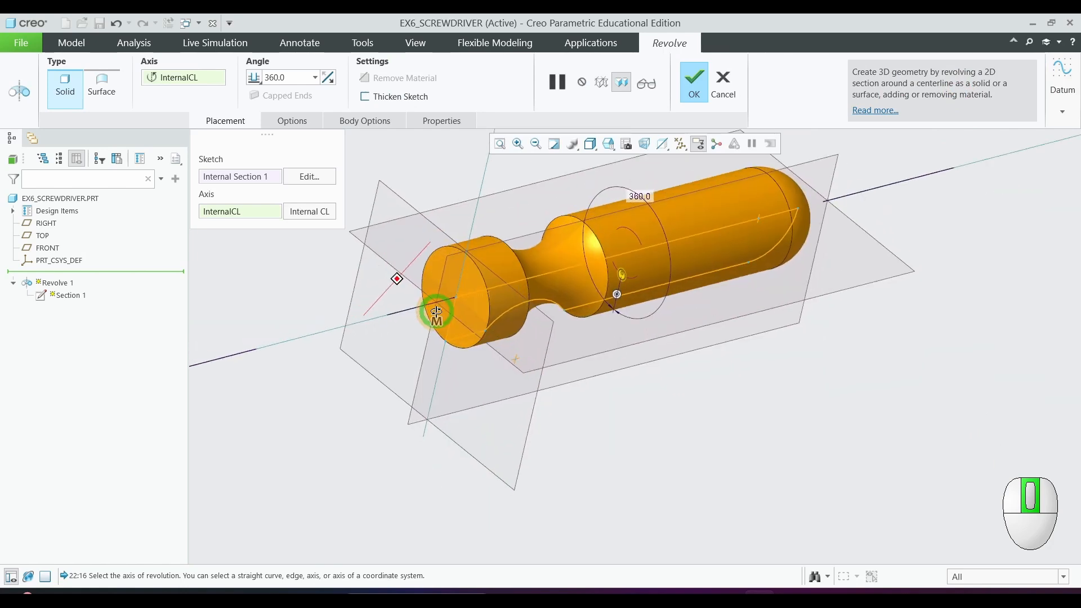
{"action": "scroll", "coordinate": [434, 332], "scroll_direction": "down", "scroll_amount": 2}
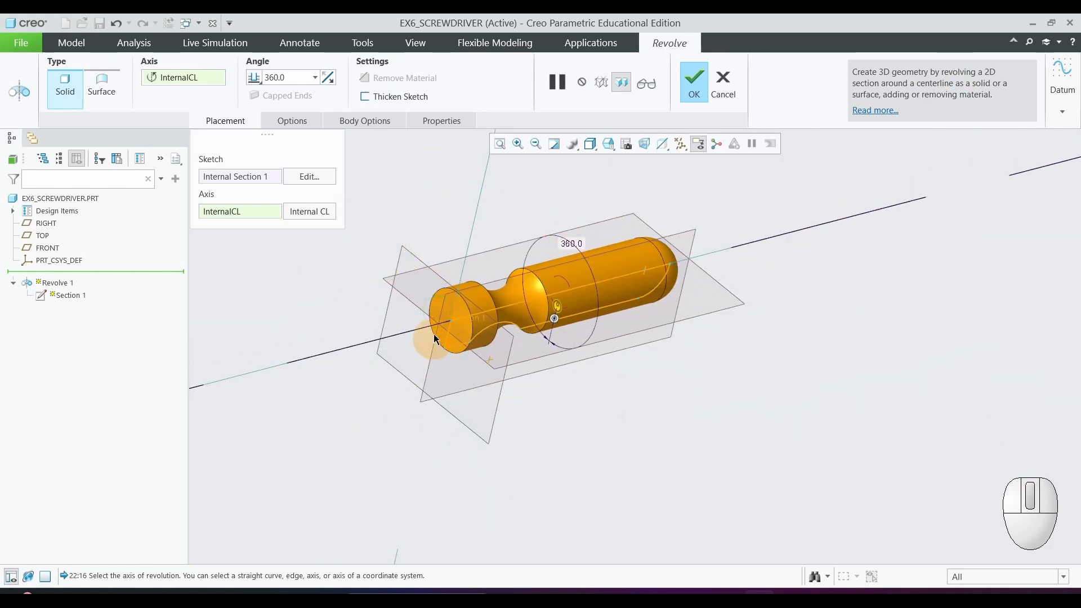
{"action": "left_click", "coordinate": [696, 90]}
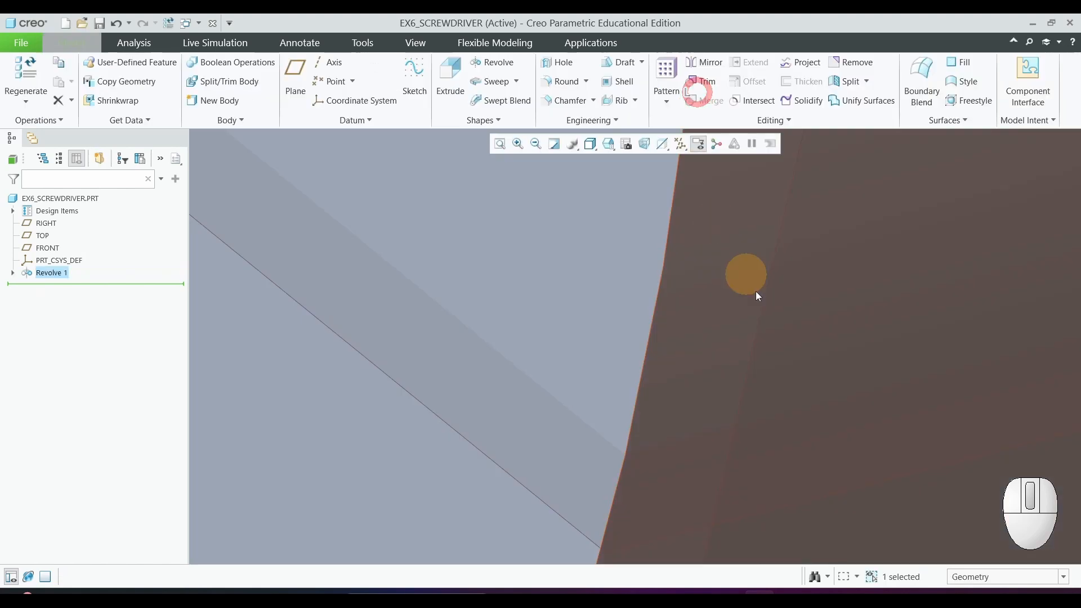
{"action": "scroll", "coordinate": [802, 366], "scroll_direction": "up", "scroll_amount": 6}
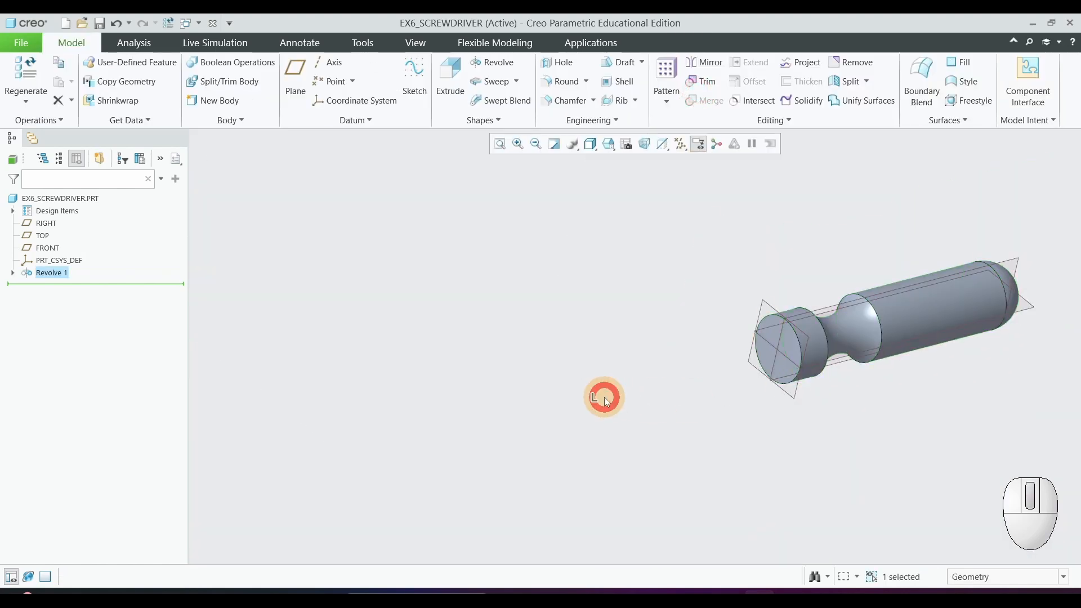
{"action": "scroll", "coordinate": [665, 368], "scroll_direction": "down", "scroll_amount": 2}
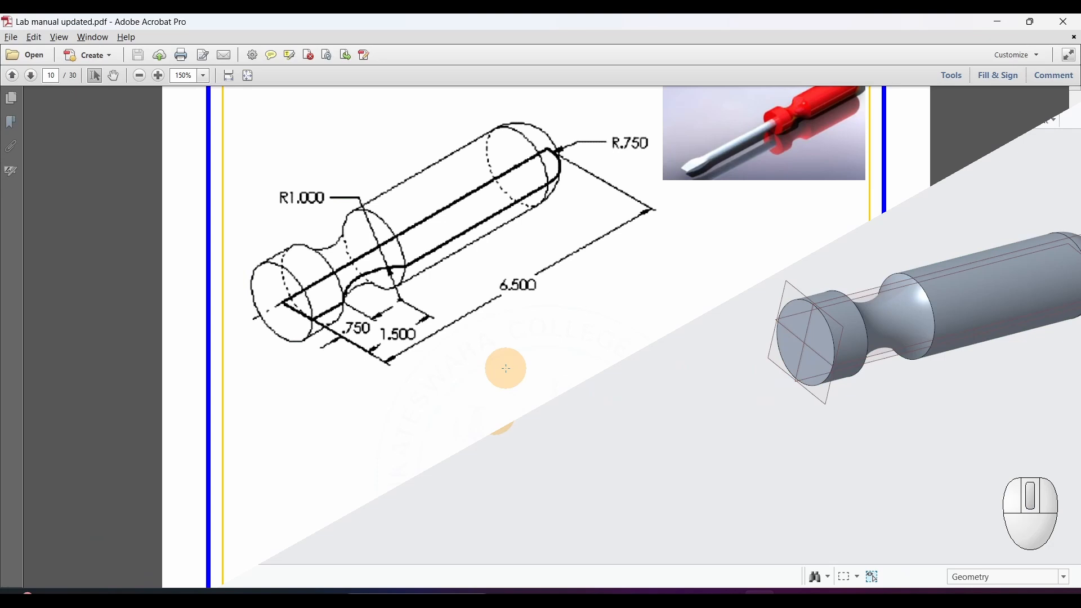
Using the manual's shaft drawing, sketch a circle about 1.07 in diameter centred on the axis of the handle's flat end face
{"action": "scroll", "coordinate": [504, 374], "scroll_direction": "down", "scroll_amount": 3}
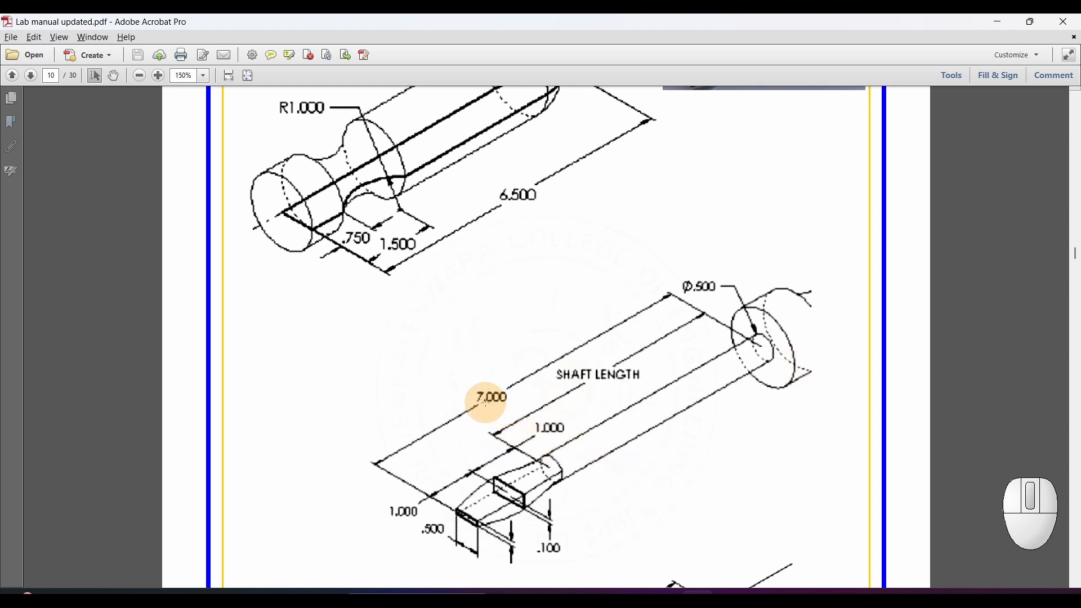
{"action": "scroll", "coordinate": [505, 462], "scroll_direction": "down", "scroll_amount": 1}
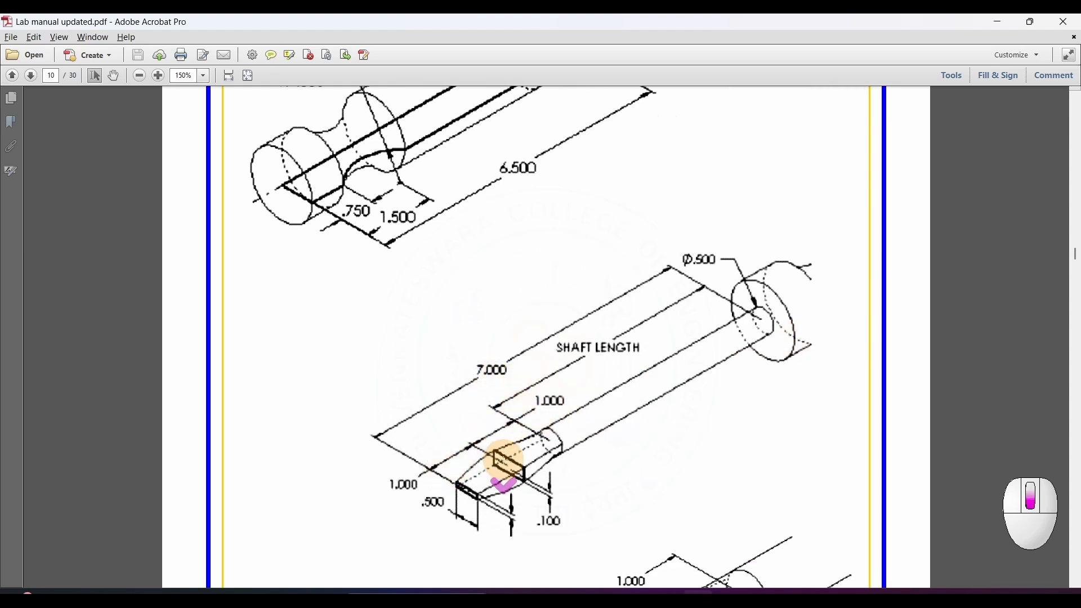
{"action": "scroll", "coordinate": [505, 460], "scroll_direction": "down", "scroll_amount": 4}
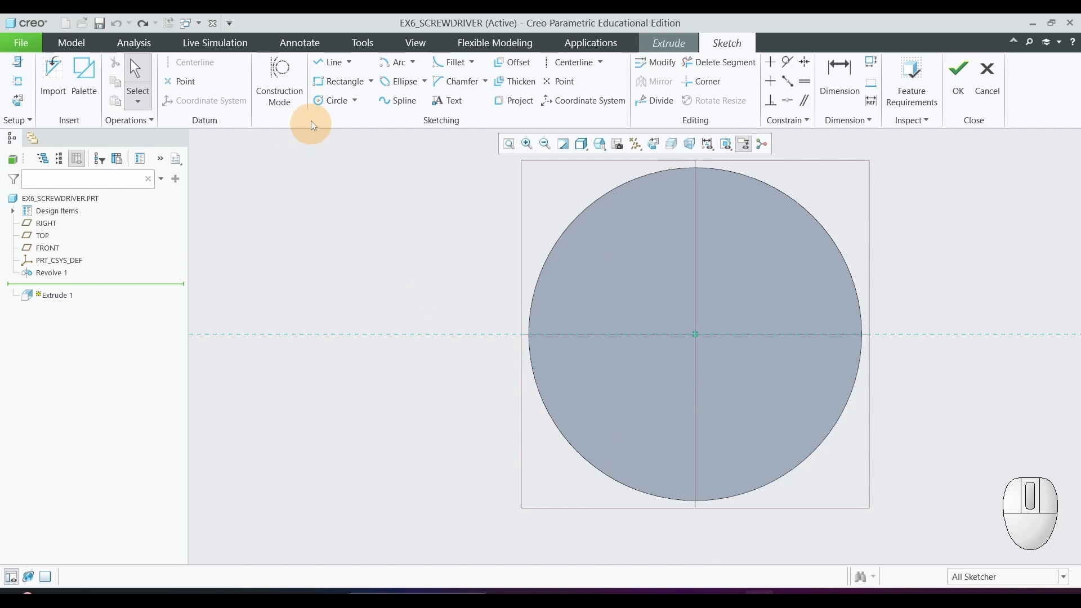
{"action": "left_click", "coordinate": [331, 101]}
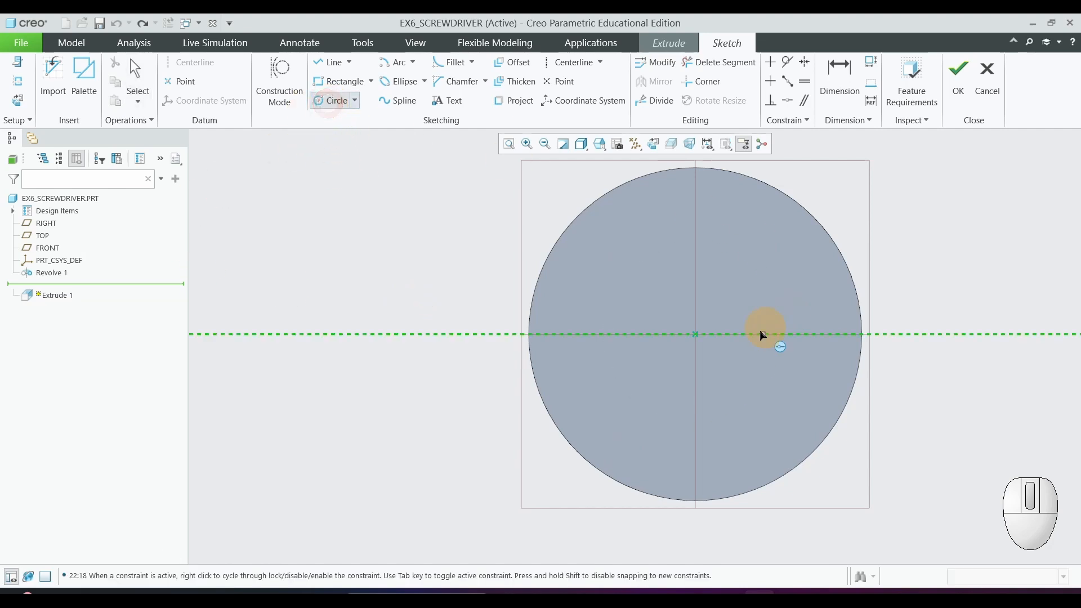
{"action": "left_click", "coordinate": [696, 338]}
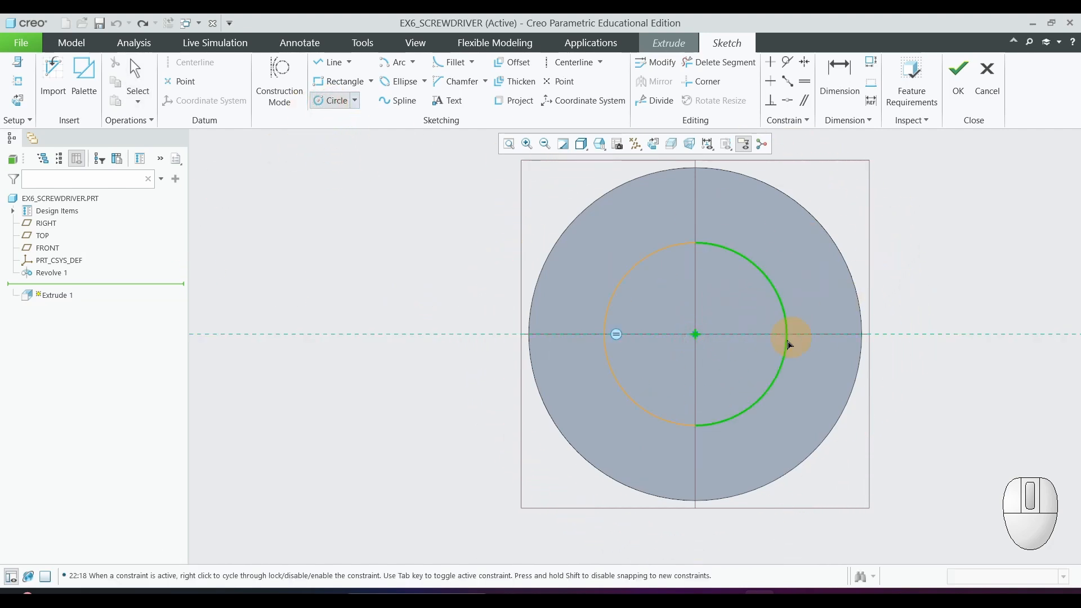
{"action": "left_click", "coordinate": [798, 277]}
{"action": "middle_click", "coordinate": [977, 290]}
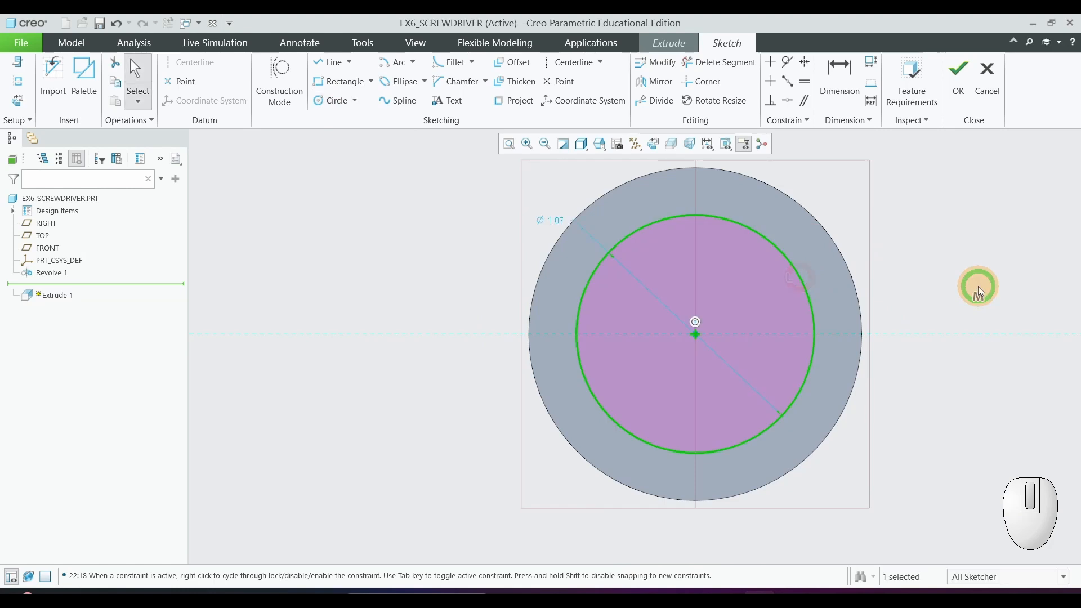
Set the shaft circle's diameter to 0.5 and finish the sketch
{"action": "double_click", "coordinate": [557, 224]}
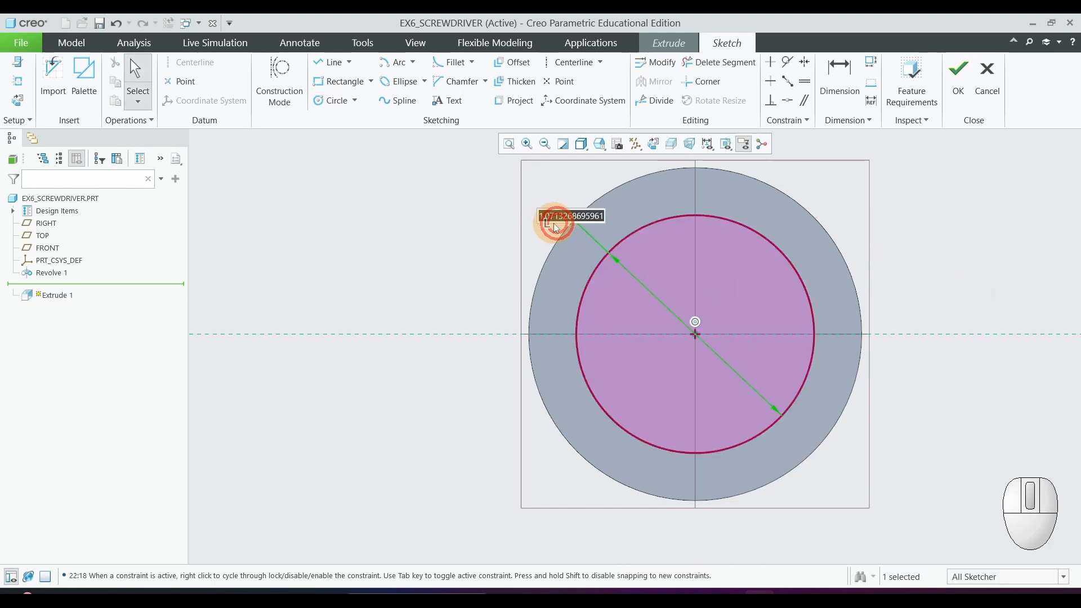
{"action": "type", "text": "0.5"}
{"action": "key", "text": "Return"}
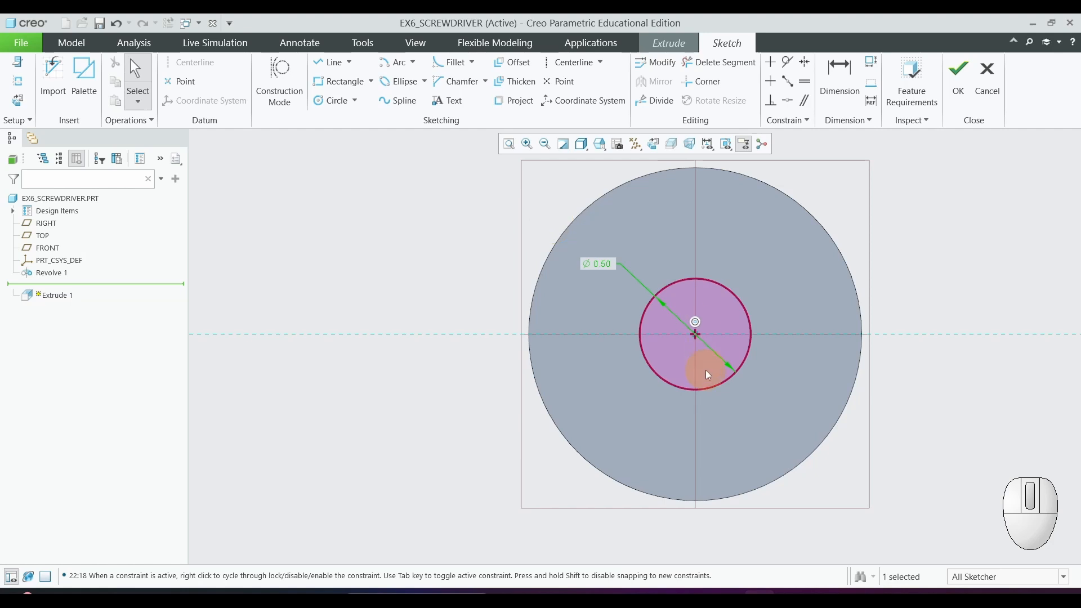
{"action": "left_click", "coordinate": [961, 91]}
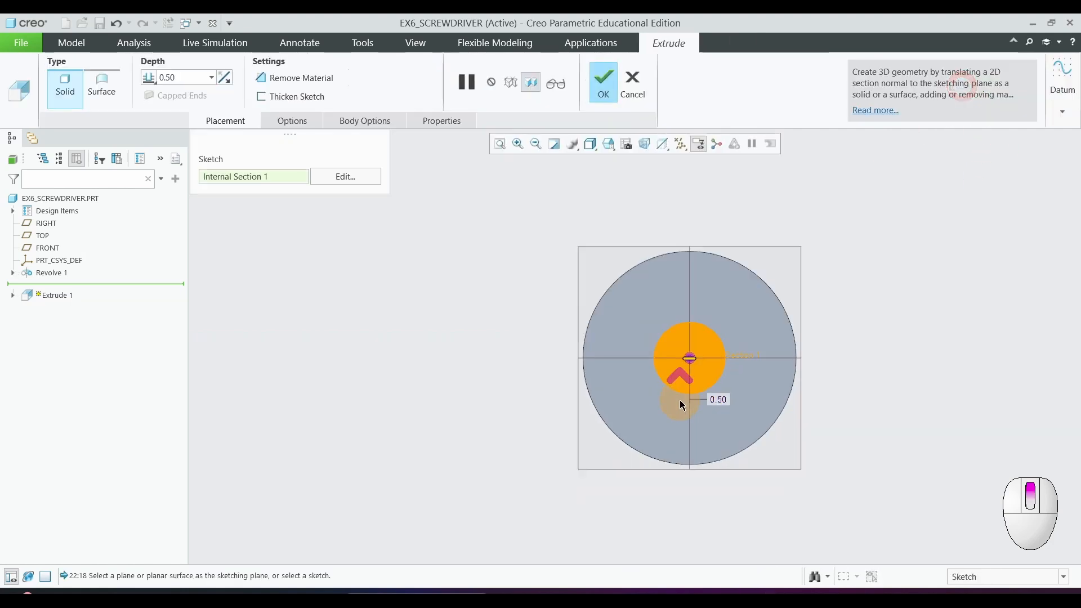
Extrude the shaft circle outward from the handle's end face as a solid with a depth of 5 and complete the feature
{"action": "scroll", "coordinate": [680, 399], "scroll_direction": "up", "scroll_amount": 3}
{"action": "middle_click_drag", "start_coordinate": [832, 322], "coordinate": [784, 341]}
{"action": "scroll", "coordinate": [724, 384], "scroll_direction": "up", "scroll_amount": 3}
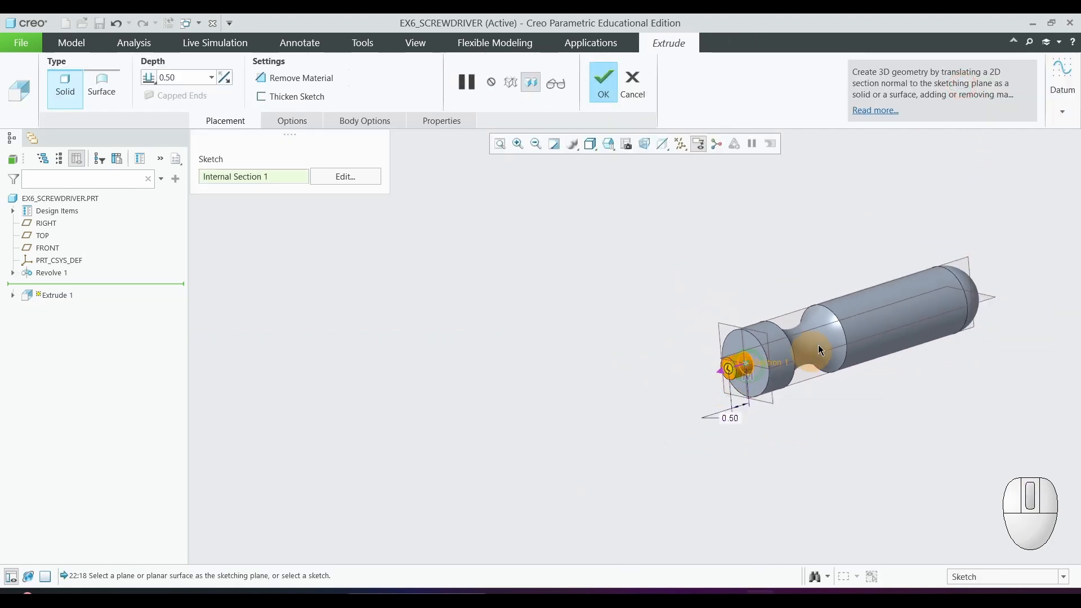
{"action": "scroll", "coordinate": [818, 344], "scroll_direction": "down", "scroll_amount": 3}
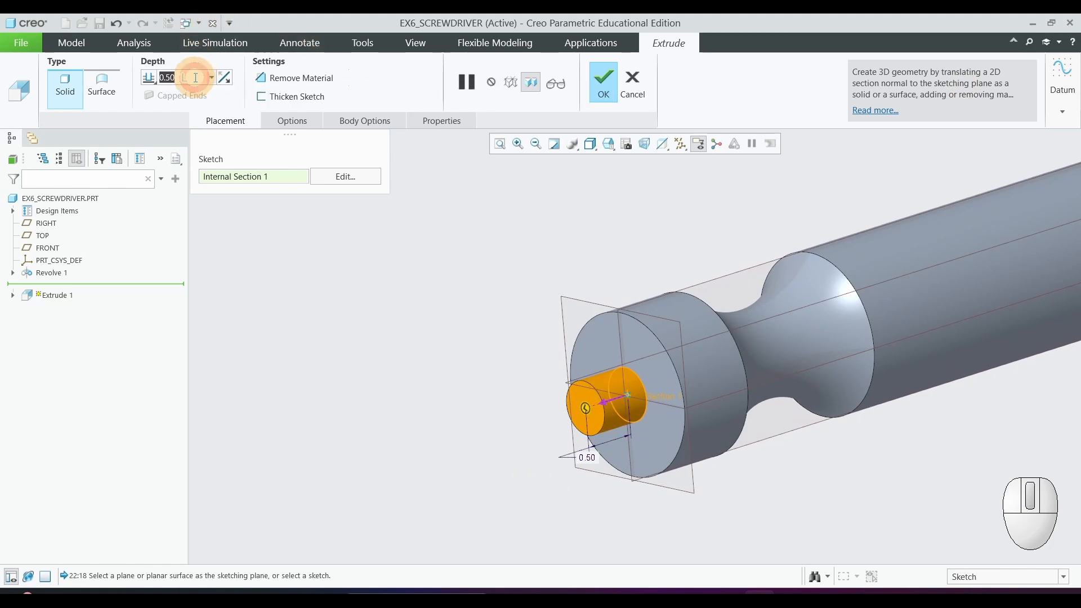
{"action": "type", "text": "5"}
{"action": "key", "text": "Return"}
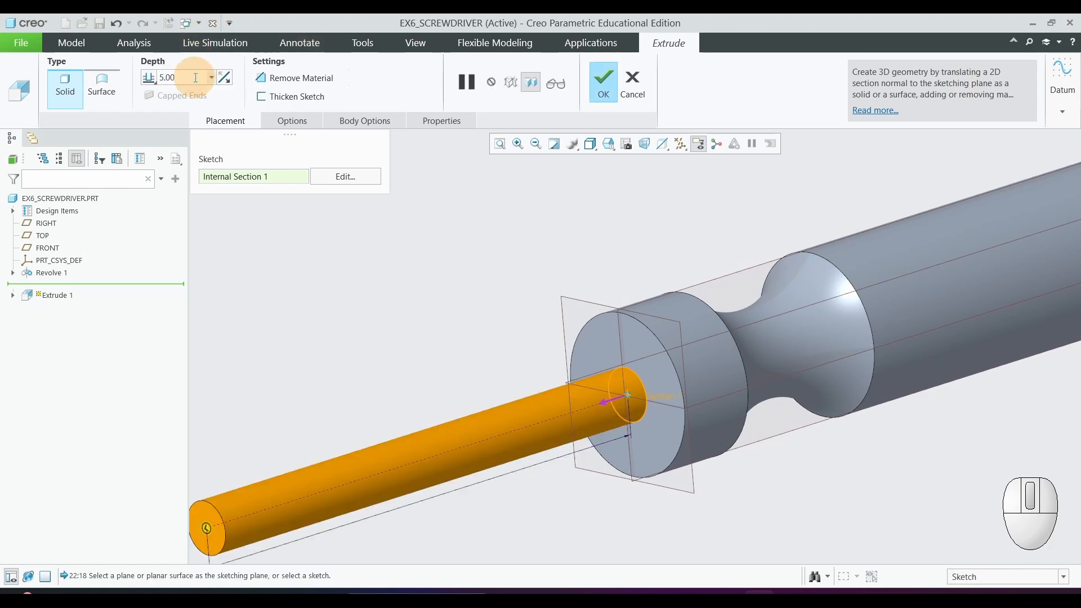
{"action": "scroll", "coordinate": [495, 265], "scroll_direction": "down", "scroll_amount": 3}
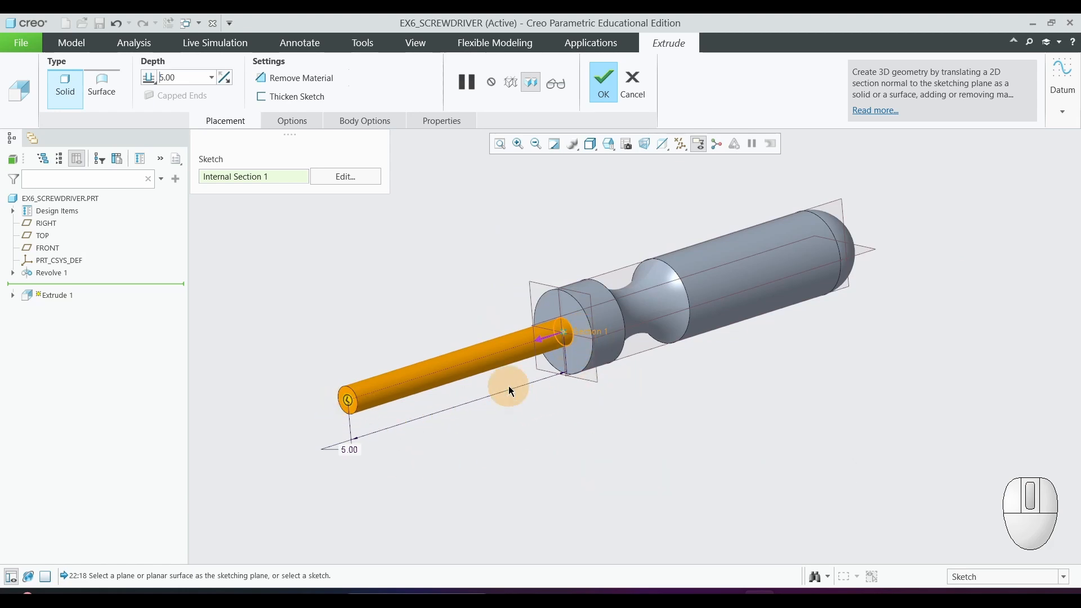
{"action": "left_click", "coordinate": [611, 93]}
{"action": "middle_click_drag", "start_coordinate": [677, 278], "coordinate": [753, 385]}
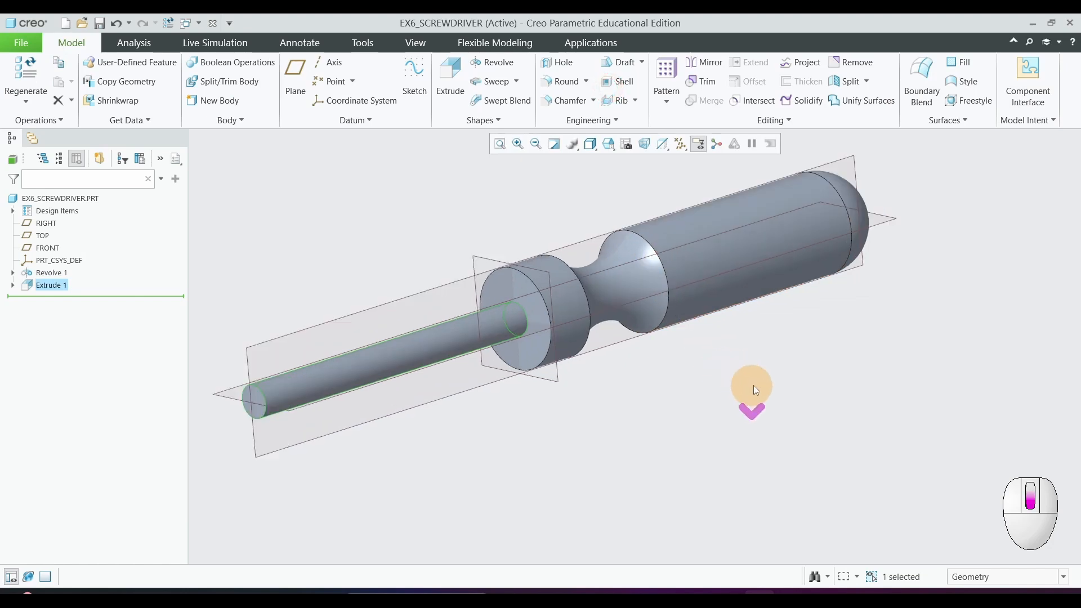
{"action": "left_click", "coordinate": [715, 426]}
Switch to the lab manual PDF in Adobe Acrobat and examine the dimensions of the screwdriver's tapered tip
{"action": "scroll", "coordinate": [738, 417], "scroll_direction": "up", "scroll_amount": 2}
{"action": "scroll", "coordinate": [420, 495], "scroll_direction": "down", "scroll_amount": 2}
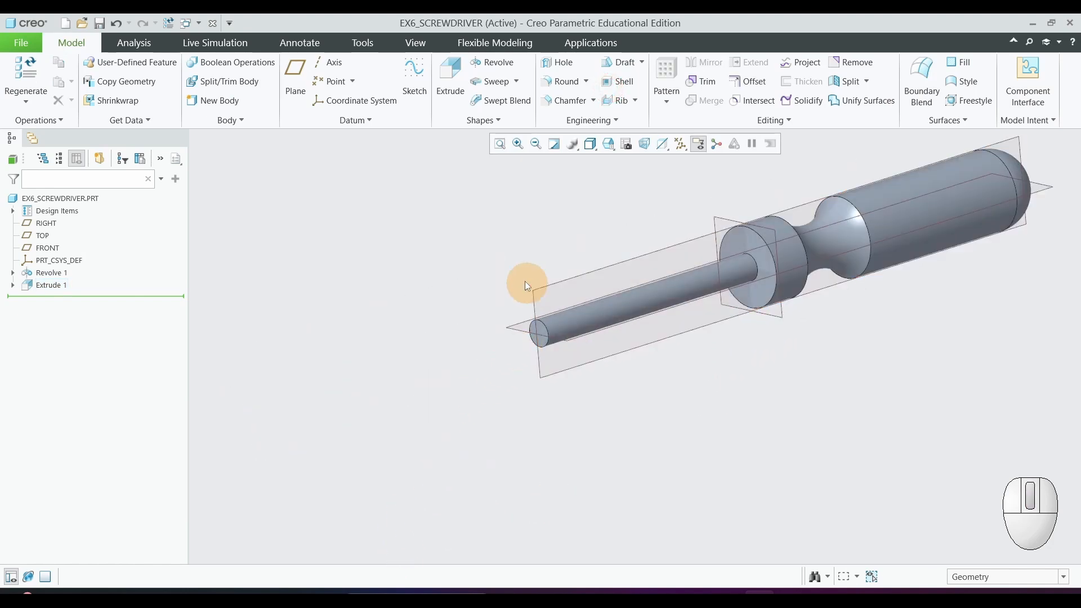
{"action": "scroll", "coordinate": [475, 359], "scroll_direction": "down", "scroll_amount": 2}
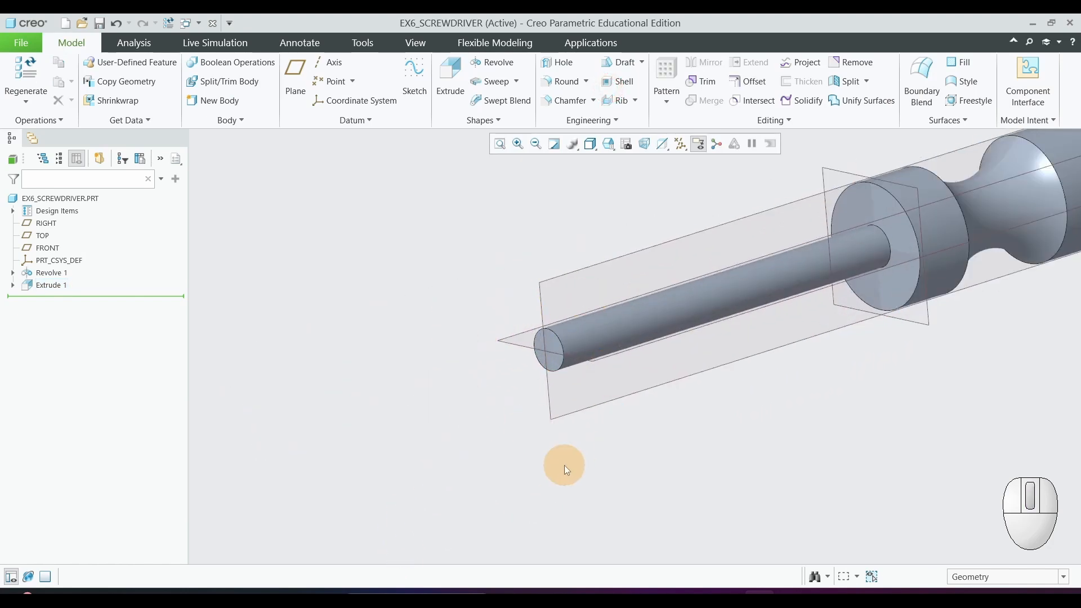
{"action": "key", "text": "alt+Tab"}
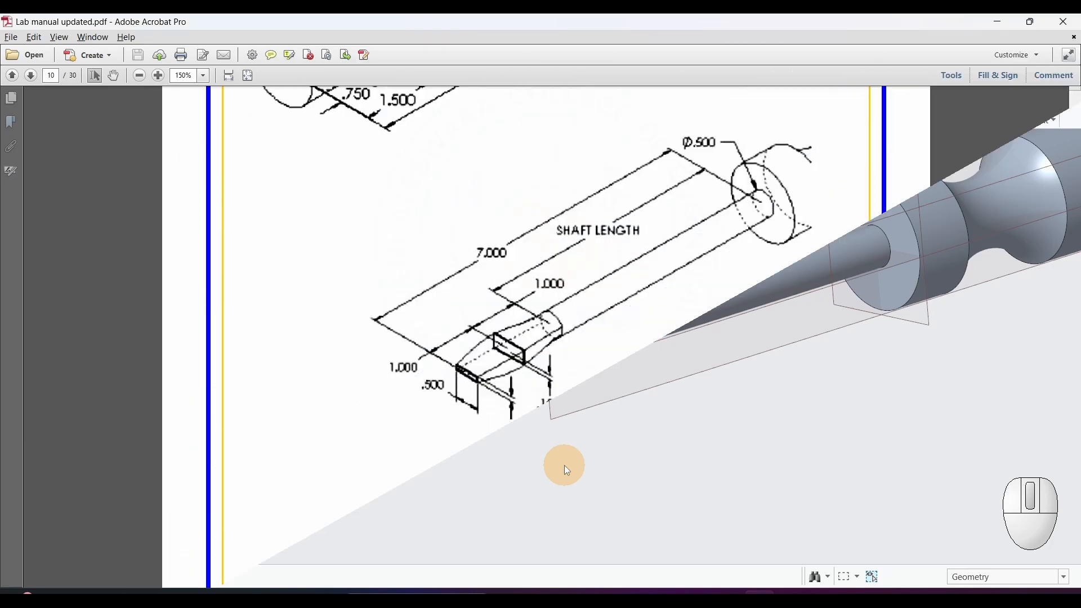
{"action": "scroll", "coordinate": [573, 391], "scroll_direction": "down", "scroll_amount": 3}
{"action": "scroll", "coordinate": [574, 392], "scroll_direction": "down", "scroll_amount": 1}
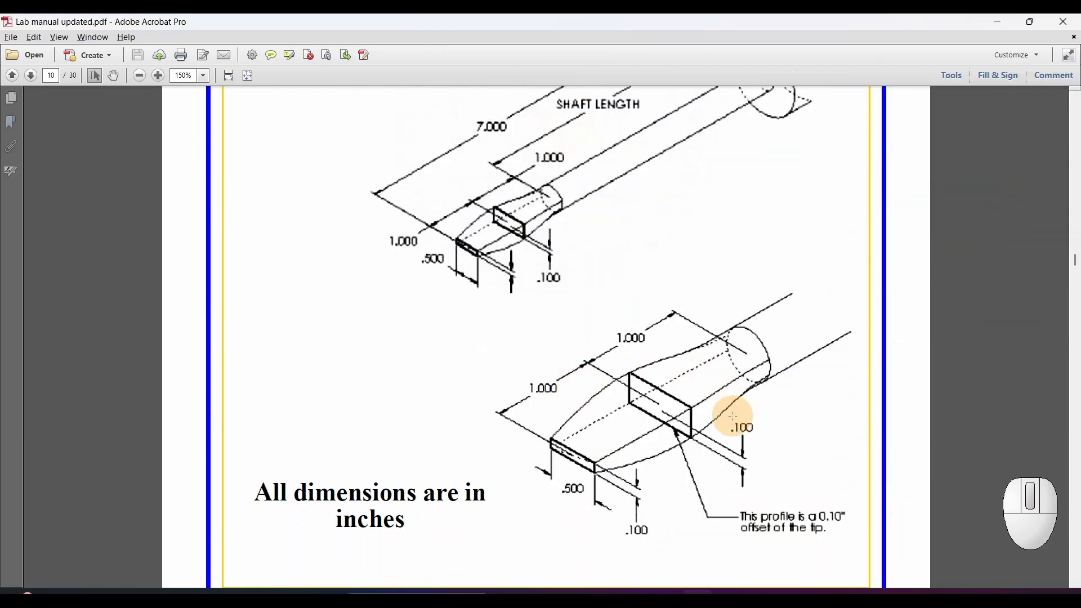
{"action": "scroll", "coordinate": [729, 419], "scroll_direction": "down", "scroll_amount": 1}
{"action": "scroll", "coordinate": [792, 366], "scroll_direction": "down", "scroll_amount": 1}
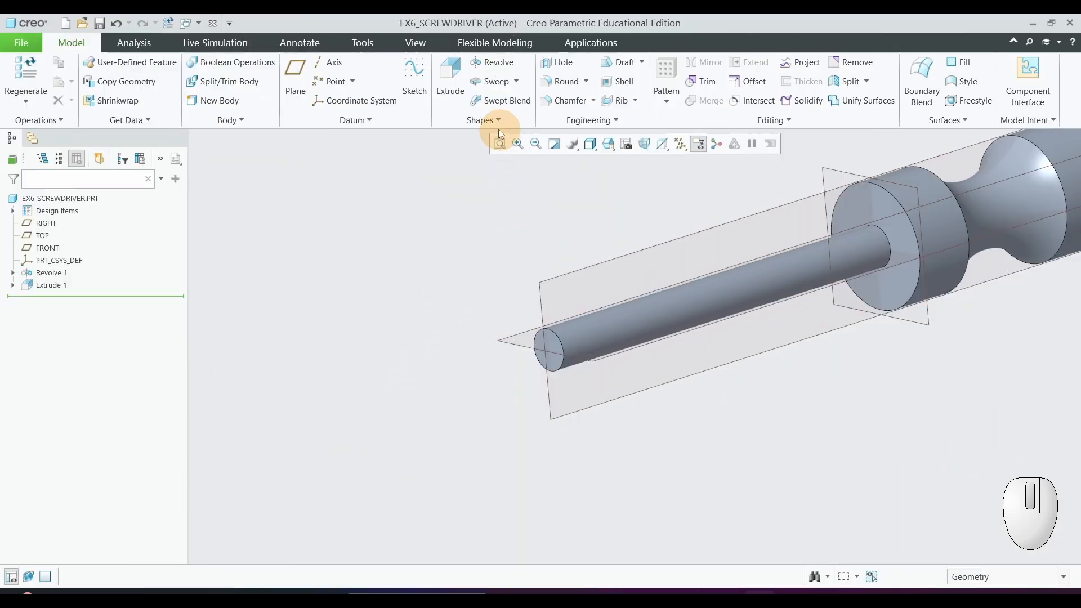
Start a Blend with sketched sections, place the first section on the shaft's free end face and orient the view to the sketch
{"action": "left_click", "coordinate": [497, 126]}
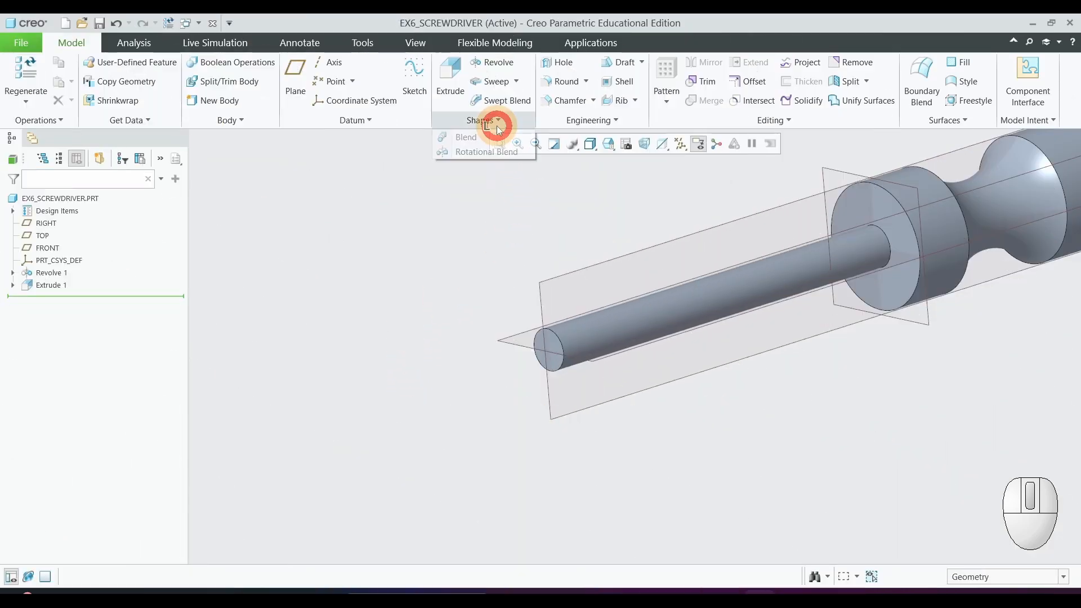
{"action": "left_click", "coordinate": [471, 137]}
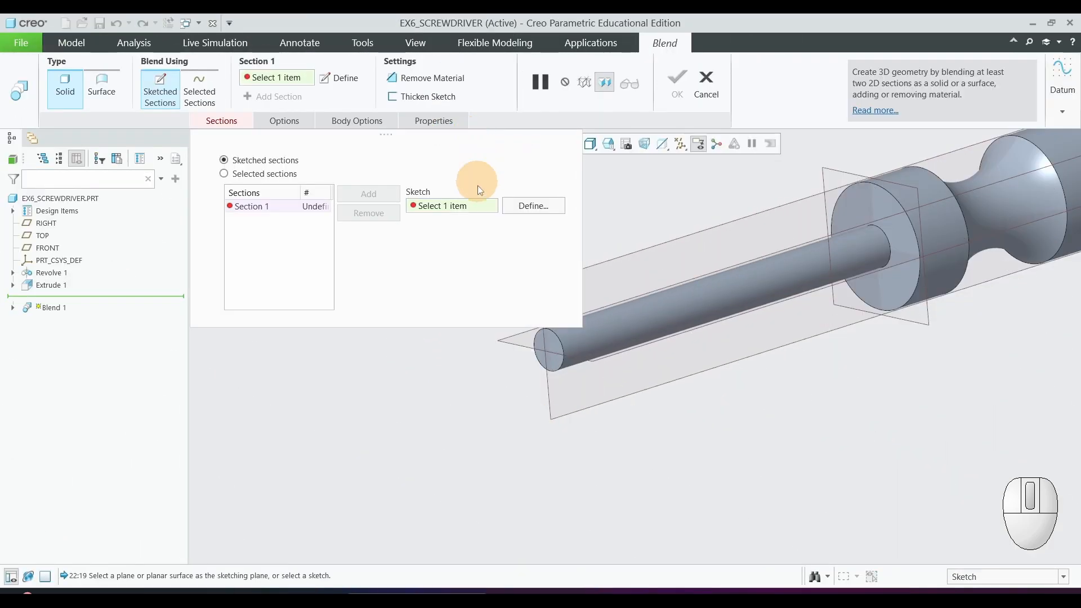
{"action": "left_click", "coordinate": [531, 206]}
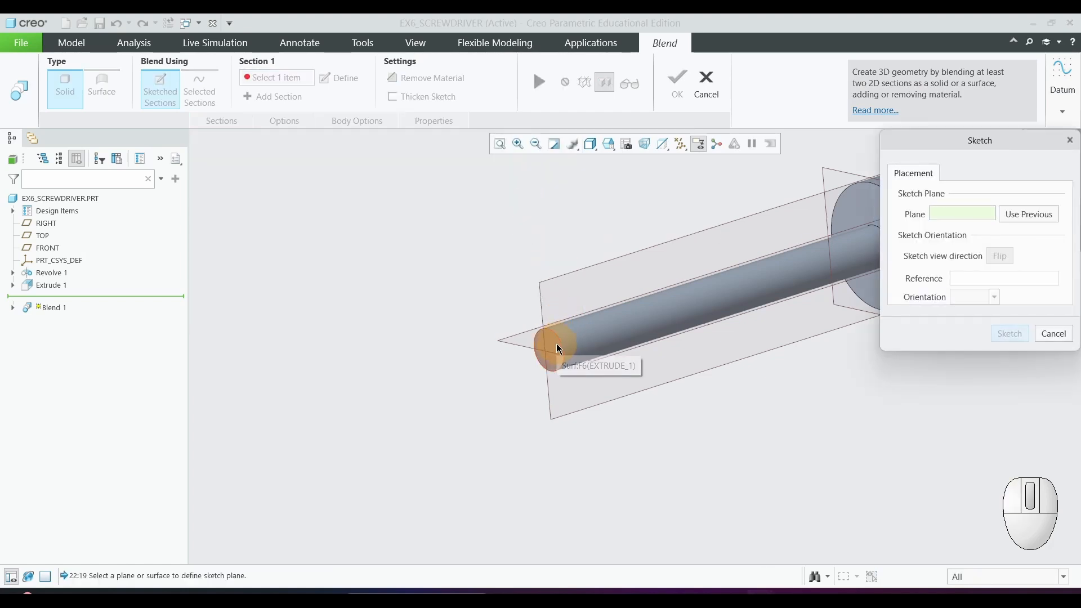
{"action": "left_click", "coordinate": [556, 343]}
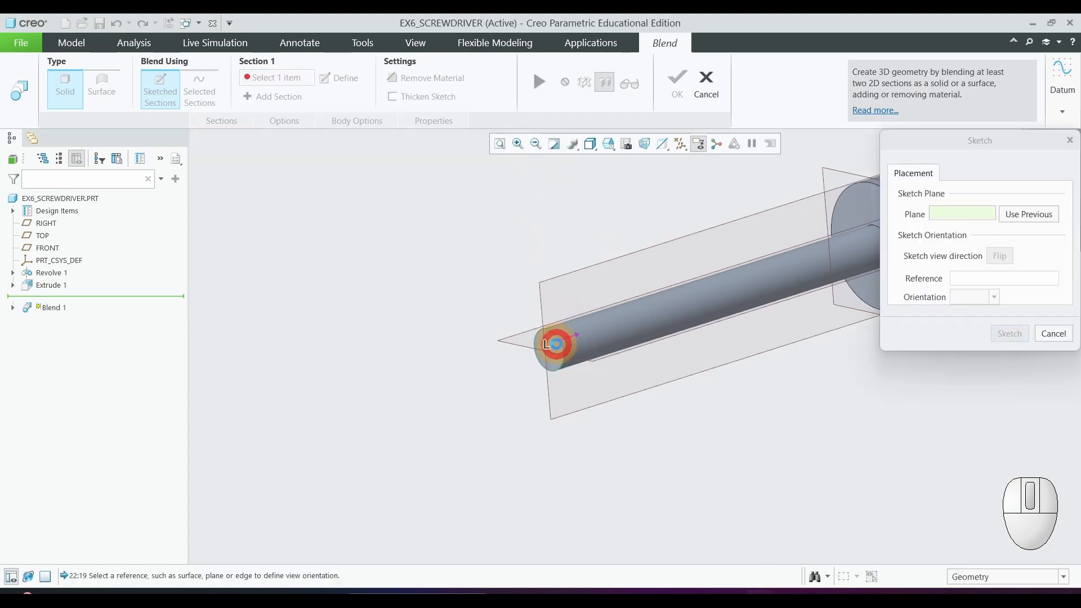
{"action": "left_click", "coordinate": [1018, 334]}
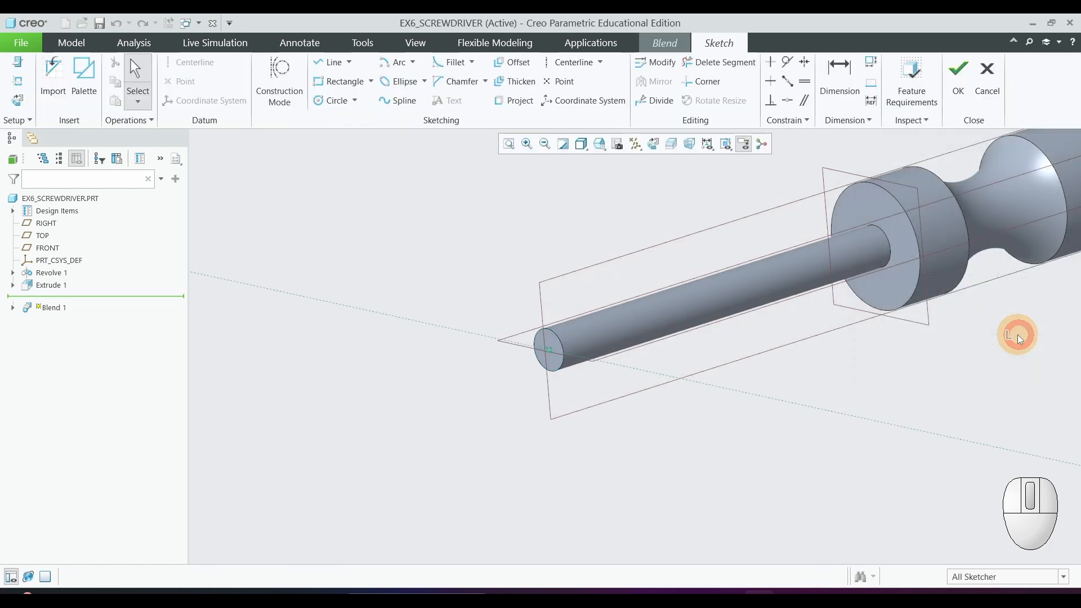
{"action": "left_click", "coordinate": [17, 101]}
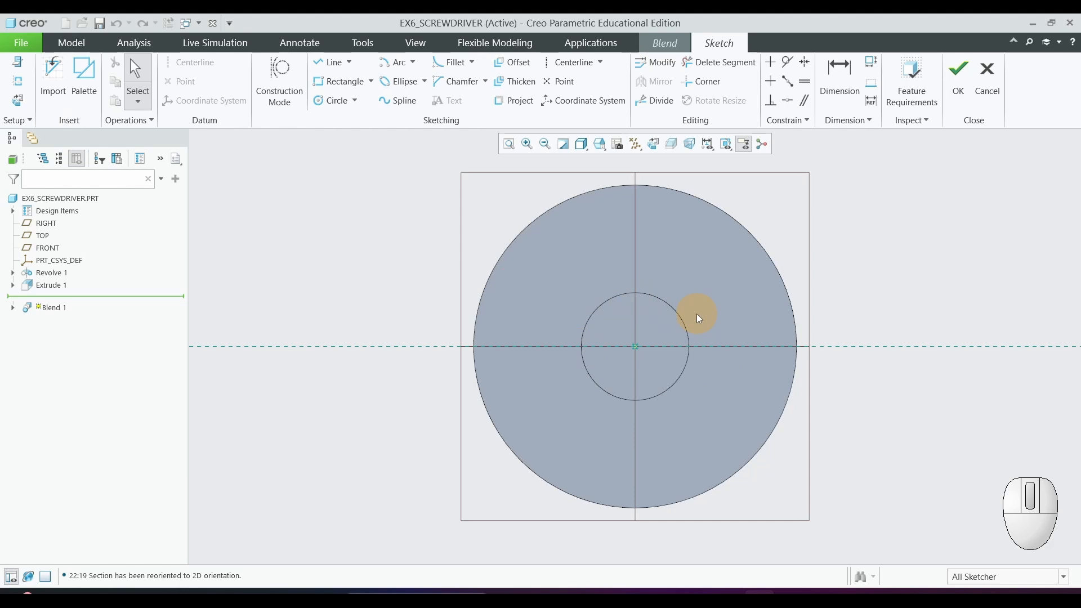
Draw a concentric circle coinciding with the shaft's circular edge as the first blend section
{"action": "left_click", "coordinate": [354, 101]}
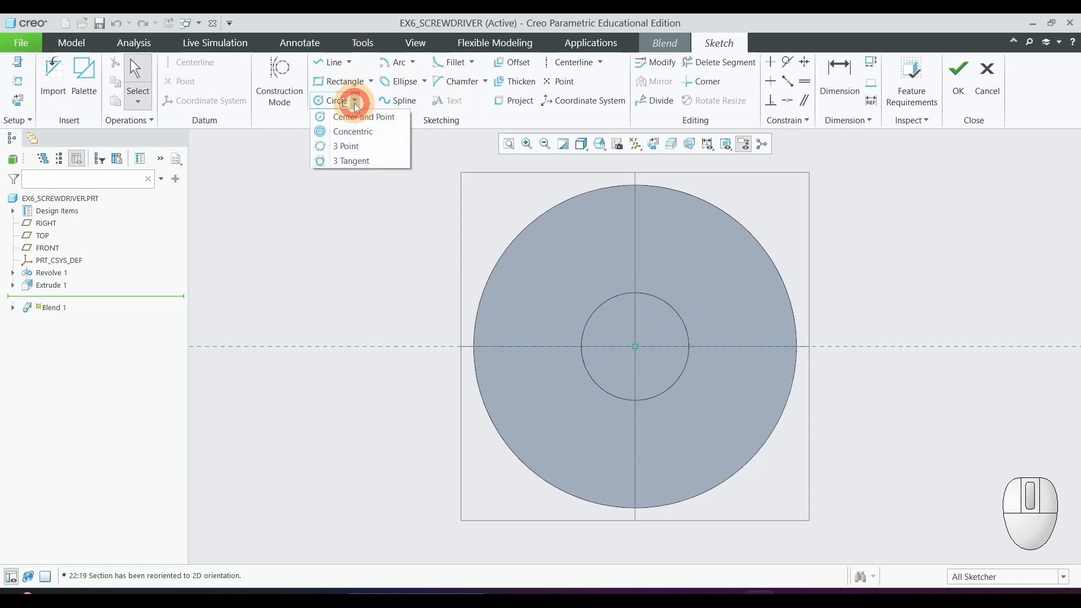
{"action": "left_click", "coordinate": [365, 134]}
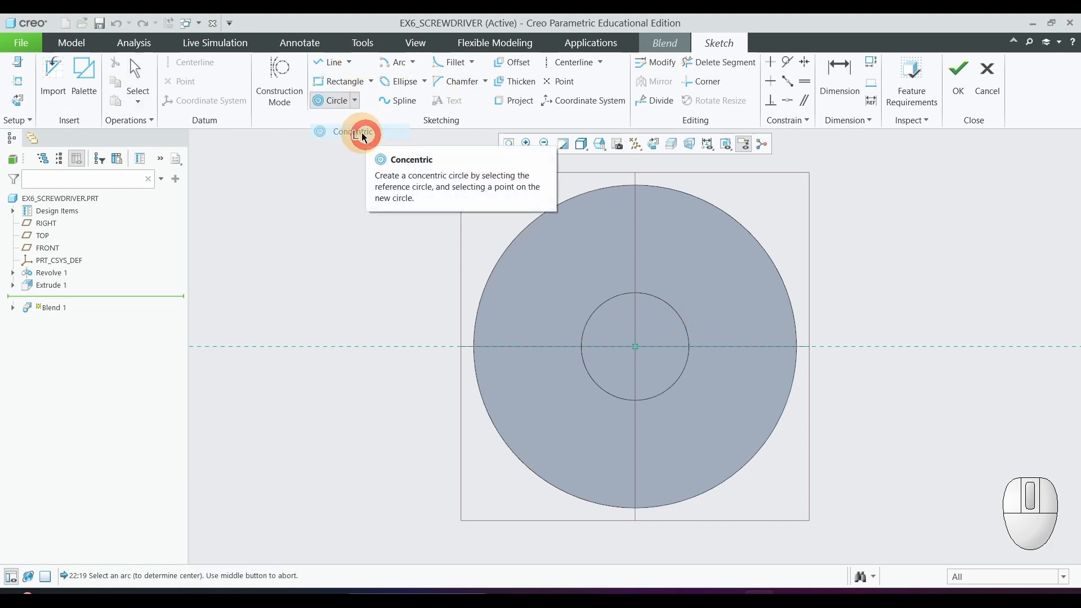
{"action": "left_click", "coordinate": [671, 304]}
{"action": "left_click", "coordinate": [672, 305]}
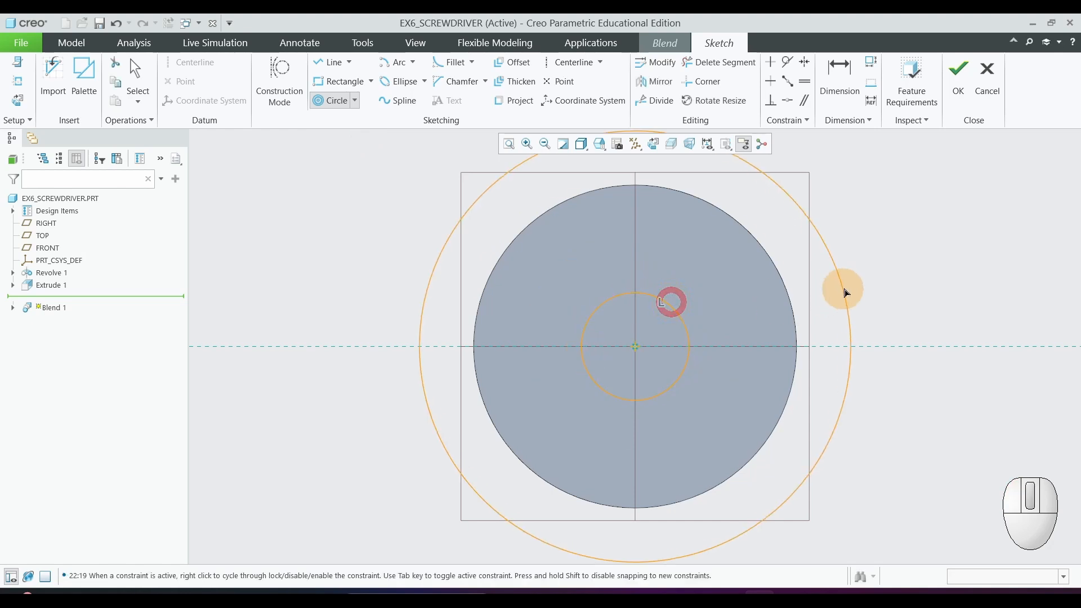
{"action": "middle_click", "coordinate": [894, 256]}
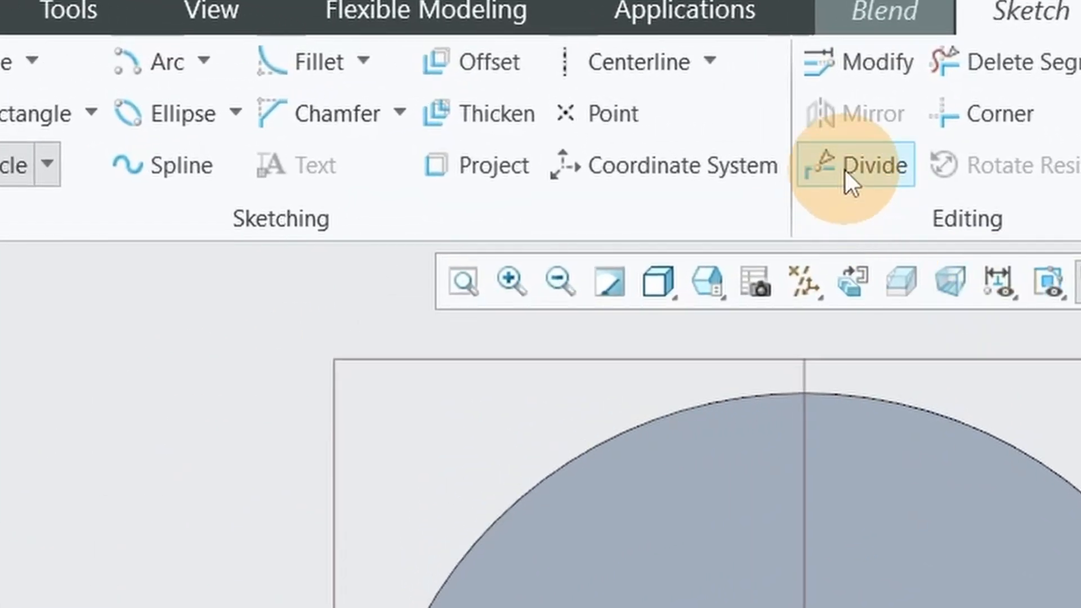
Divide the section circle into four arcs at points in its upper-left, upper-right, lower-right and lower-left quadrants
{"action": "left_click", "coordinate": [843, 166]}
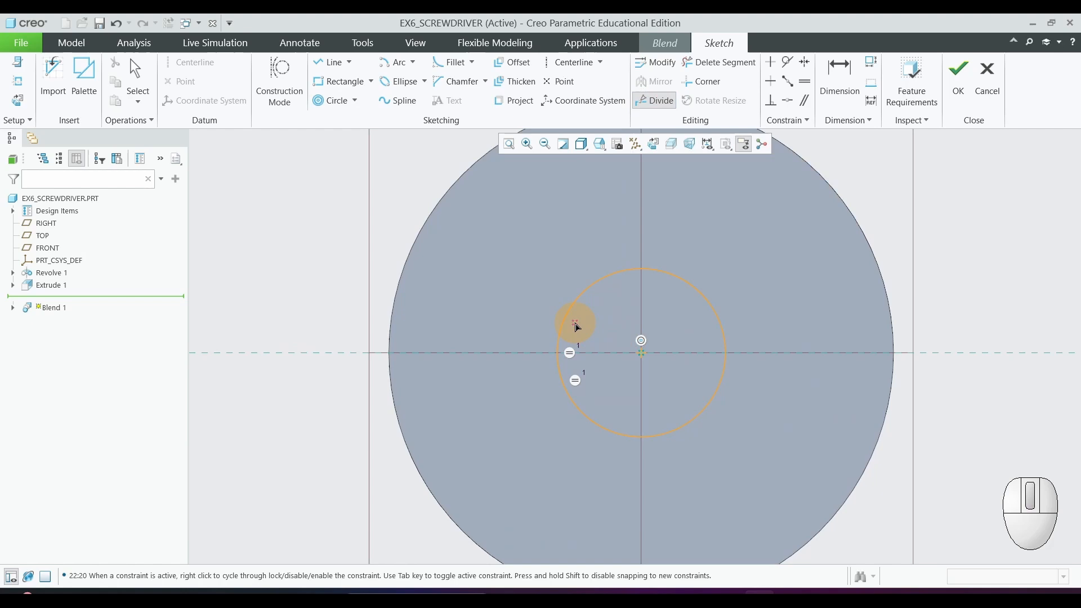
{"action": "left_click", "coordinate": [576, 325]}
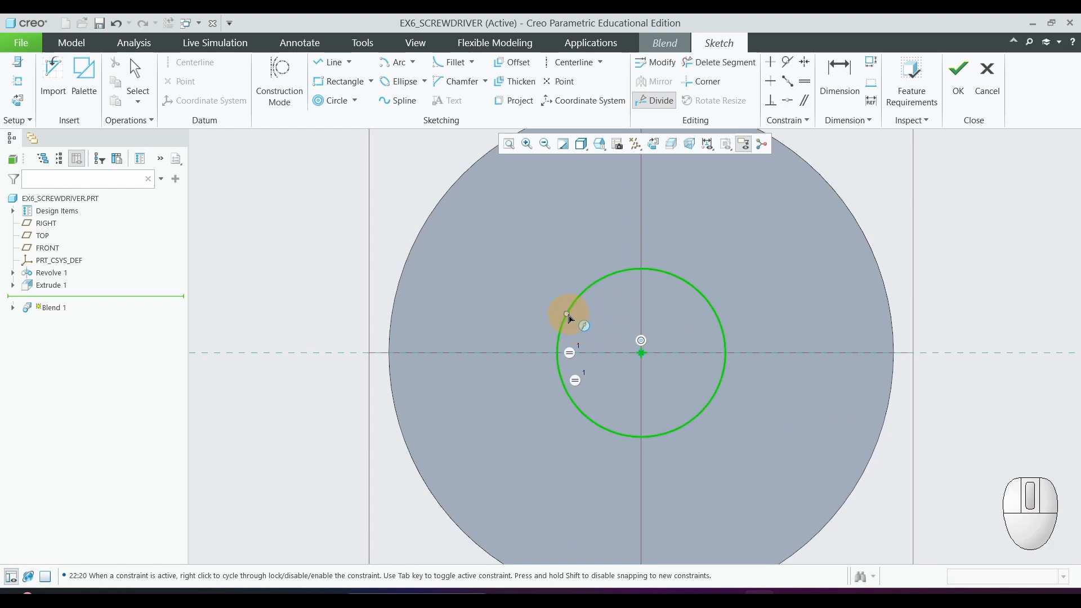
{"action": "left_click", "coordinate": [571, 308]}
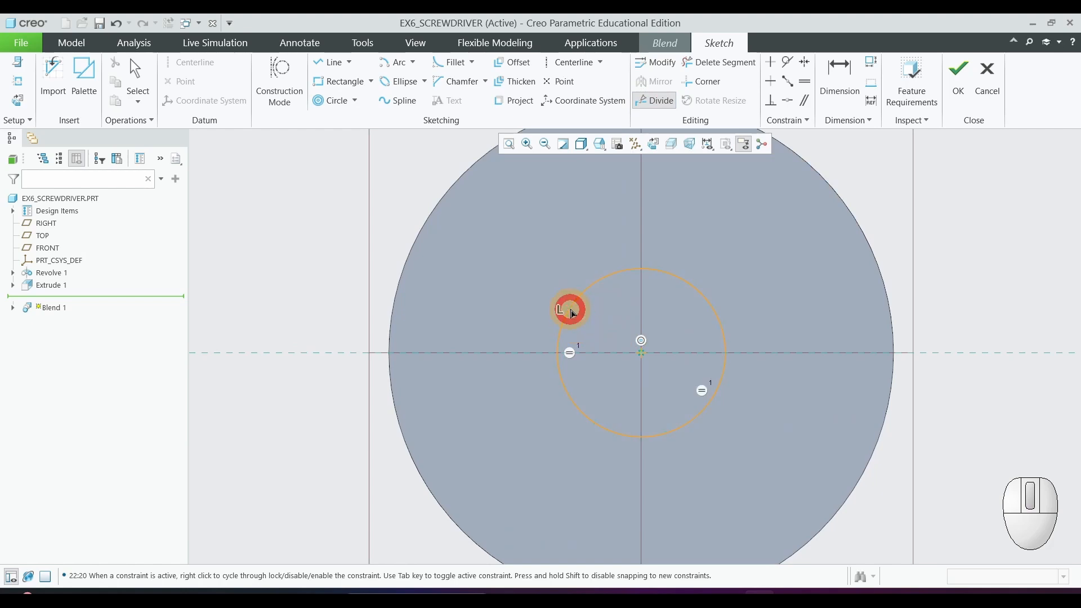
{"action": "left_click", "coordinate": [710, 309]}
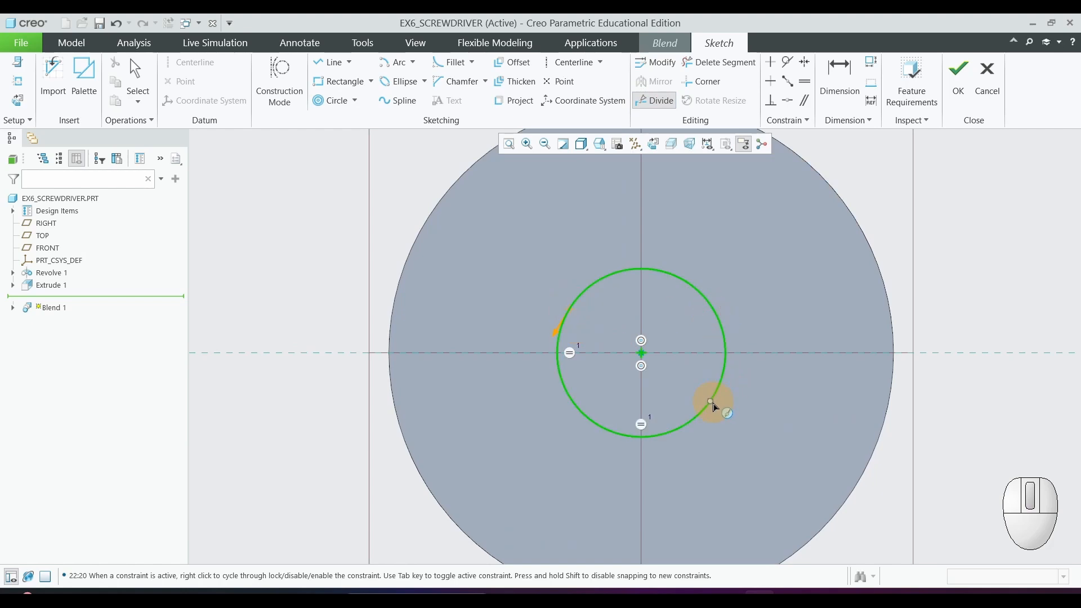
{"action": "left_click", "coordinate": [713, 401]}
{"action": "left_click", "coordinate": [577, 411]}
{"action": "middle_click", "coordinate": [962, 291]}
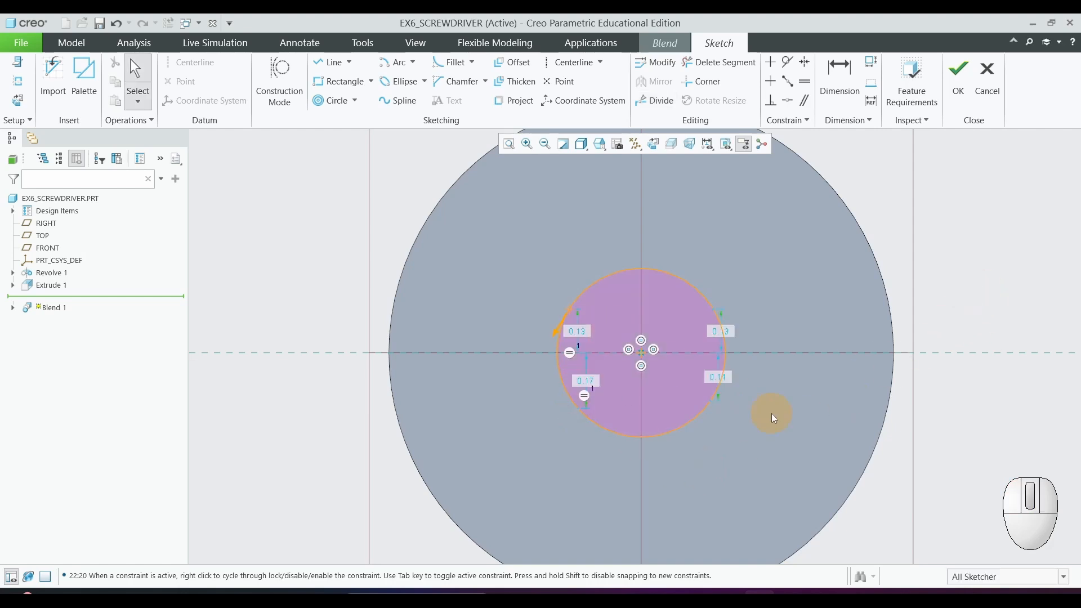
{"action": "scroll", "coordinate": [756, 370], "scroll_direction": "down", "scroll_amount": 2}
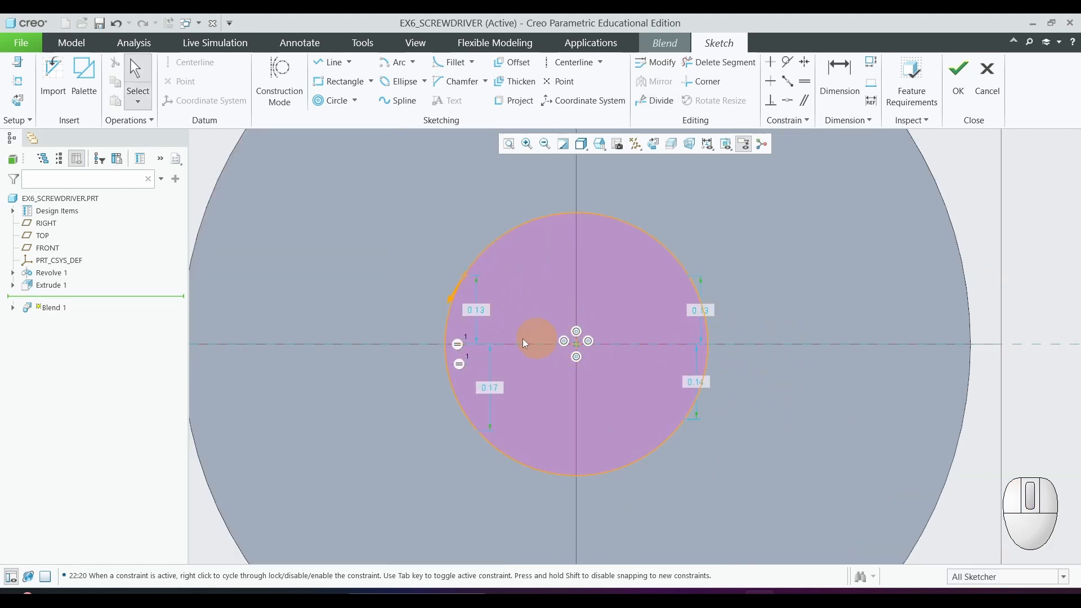
Set both left division points of the section circle to 0.15 in above and below the horizontal reference
{"action": "double_click", "coordinate": [482, 317]}
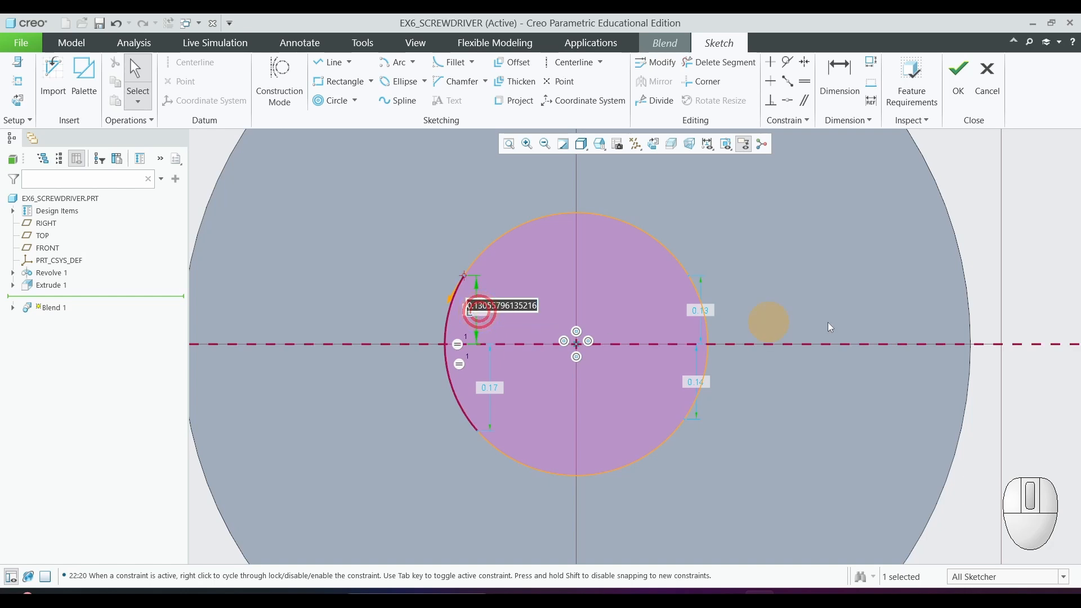
{"action": "type", "text": "0."}
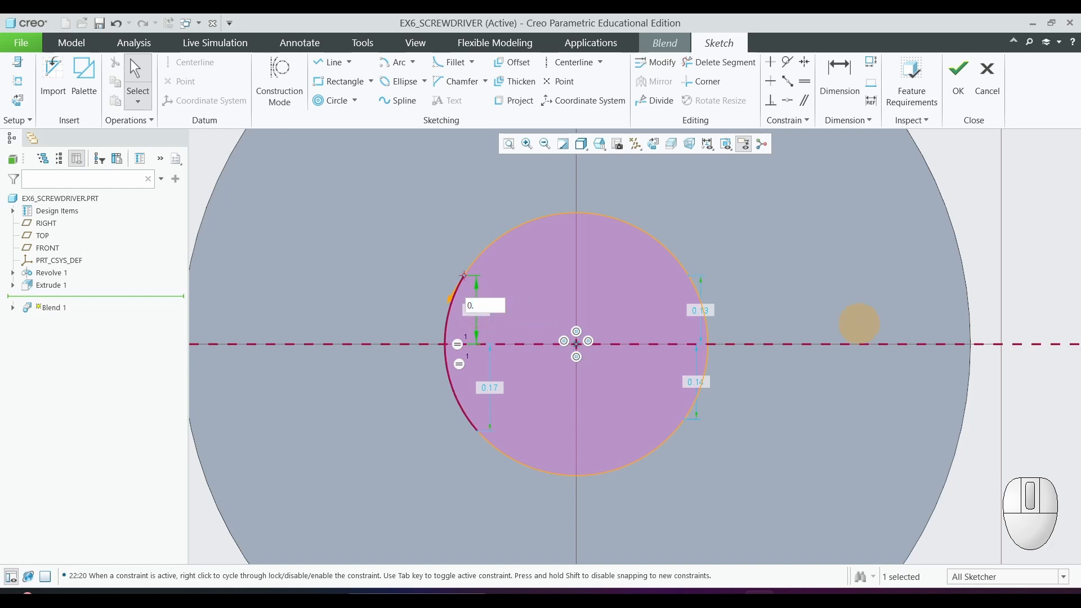
{"action": "type", "text": "15"}
{"action": "key", "text": "Return"}
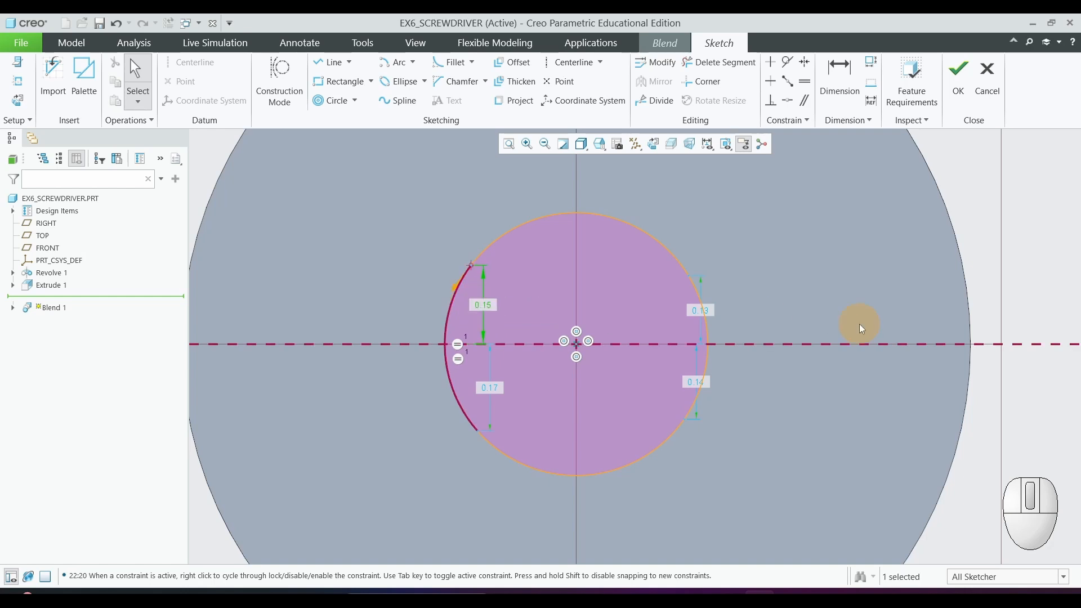
{"action": "double_click", "coordinate": [489, 387]}
{"action": "type", "text": "0.15"}
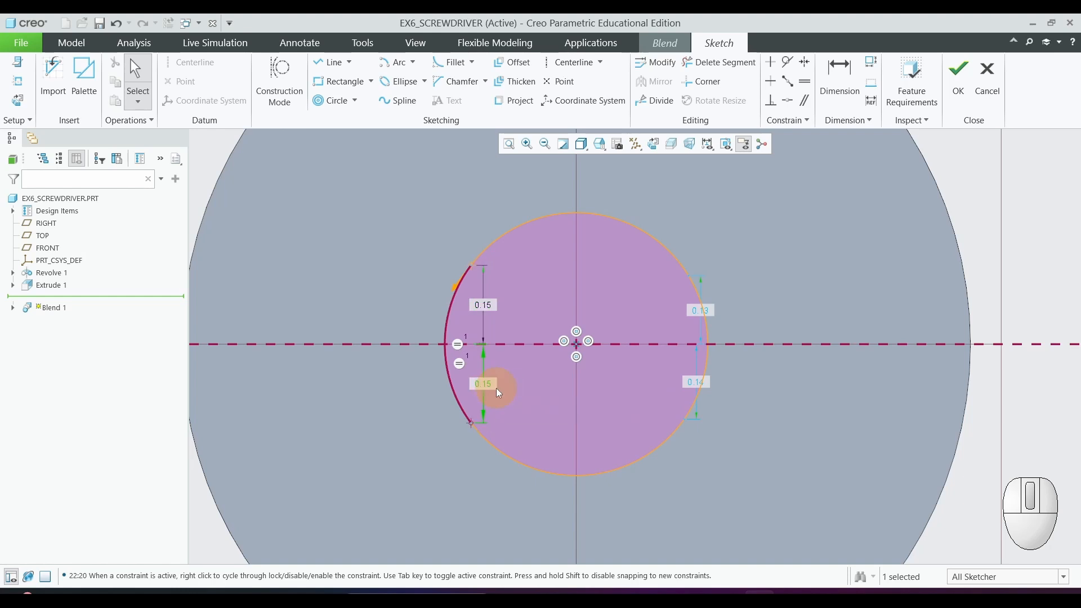
{"action": "key", "text": "Return"}
Set both right division points of the circle to 0.15 in from the horizontal reference and finish the first section sketch
{"action": "left_click", "coordinate": [700, 312]}
{"action": "double_click", "coordinate": [700, 311]}
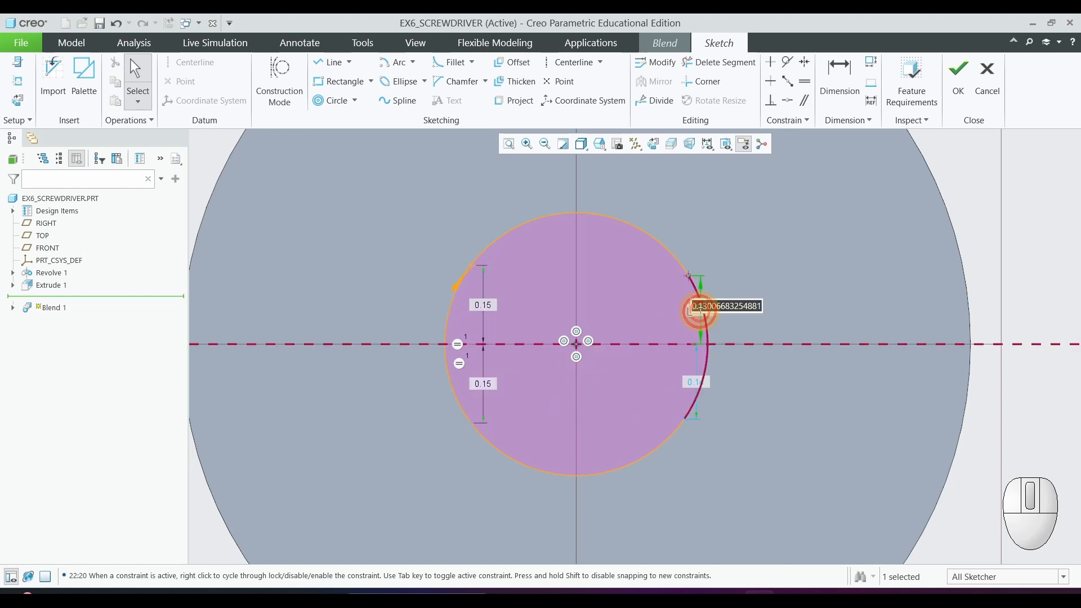
{"action": "type", "text": "0.15"}
{"action": "key", "text": "Return"}
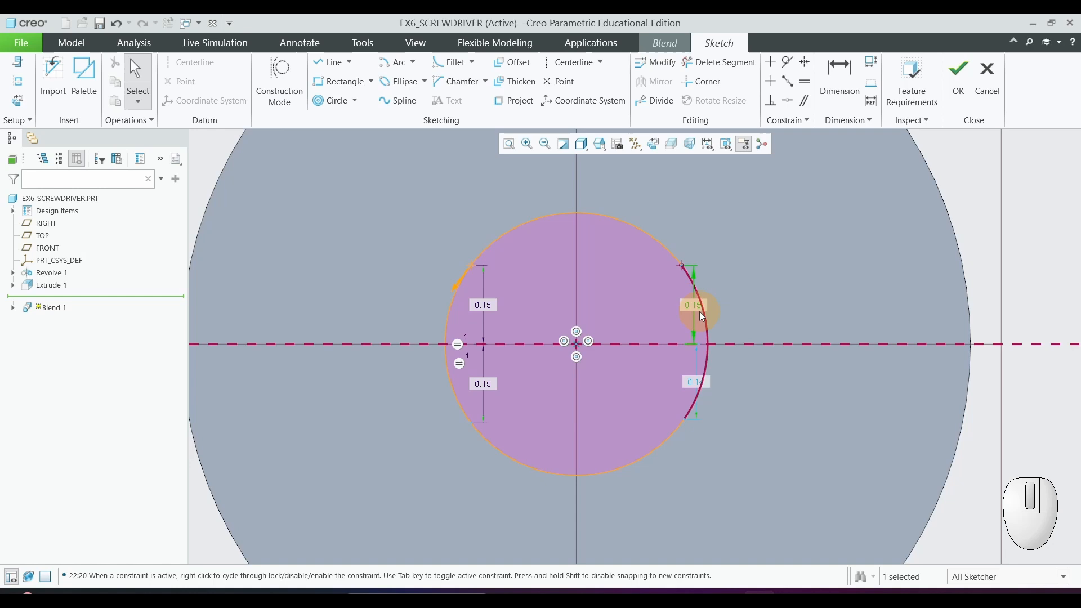
{"action": "double_click", "coordinate": [691, 381]}
{"action": "type", "text": "0.15"}
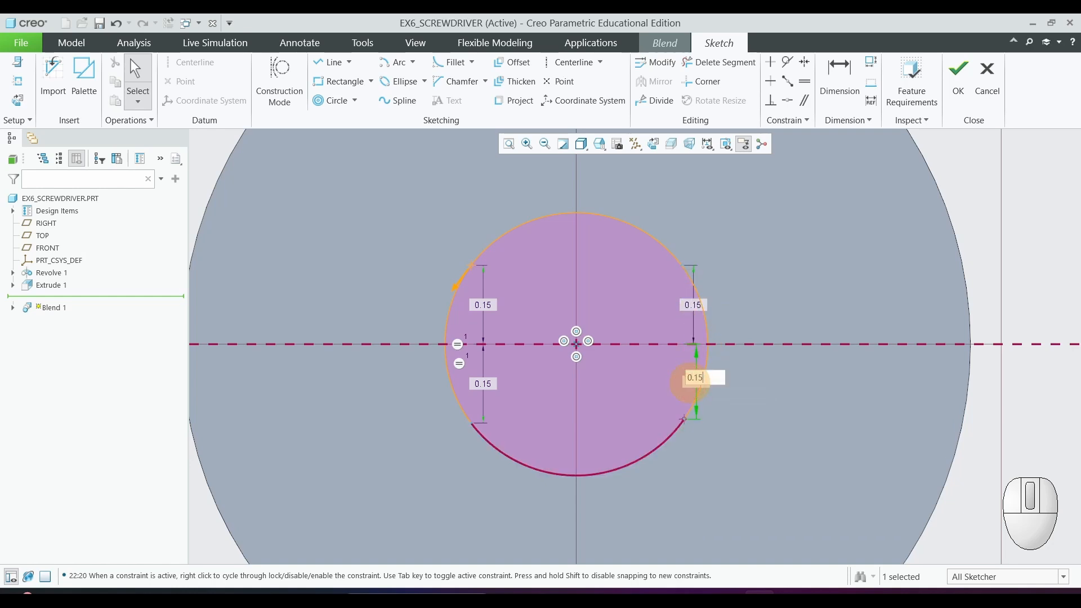
{"action": "key", "text": "Return"}
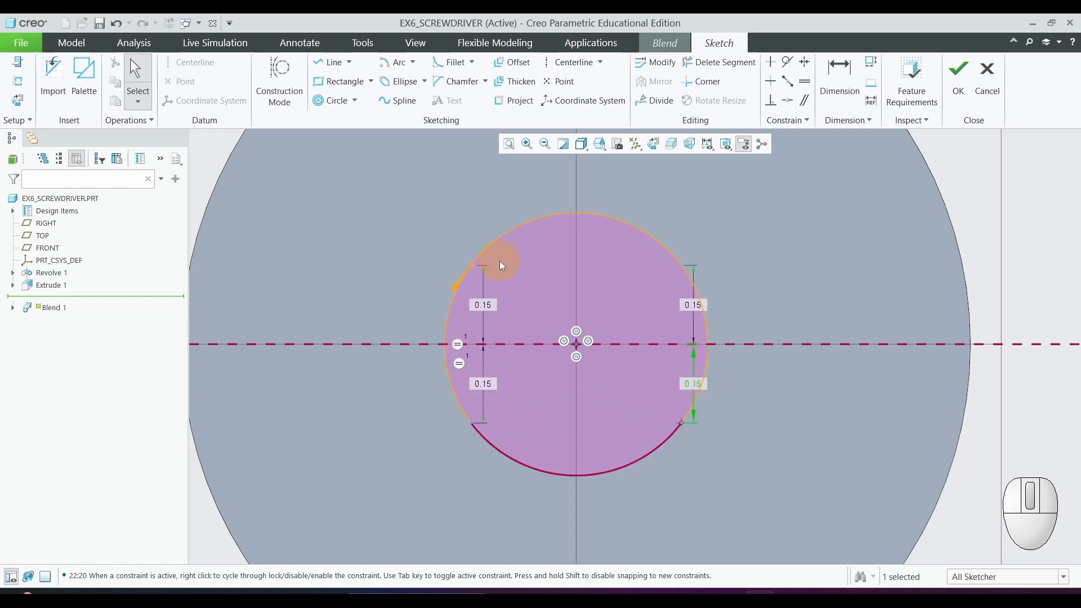
{"action": "scroll", "coordinate": [459, 337], "scroll_direction": "up", "scroll_amount": 3}
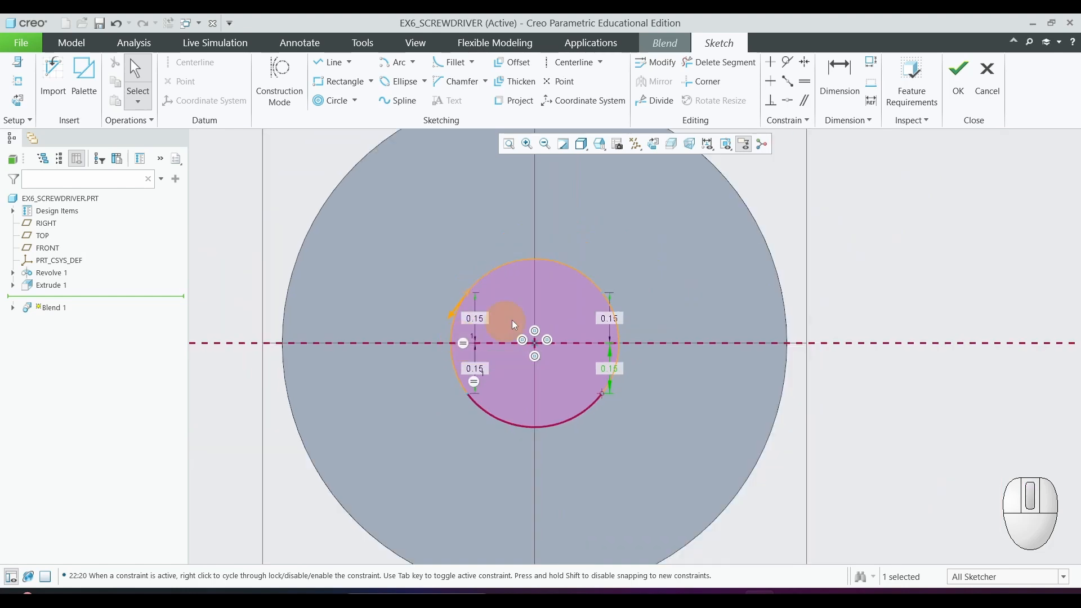
{"action": "left_click", "coordinate": [960, 89]}
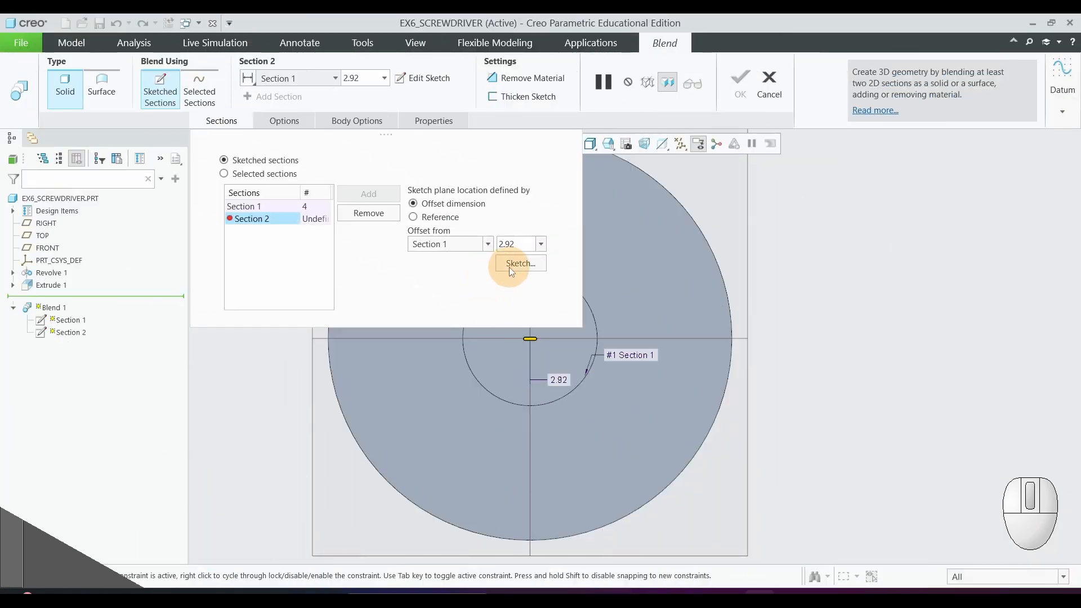
Offset Section 2 by 1 in from Section 1, open its sketch and orient the view to the sketch plane
{"action": "double_click", "coordinate": [508, 244]}
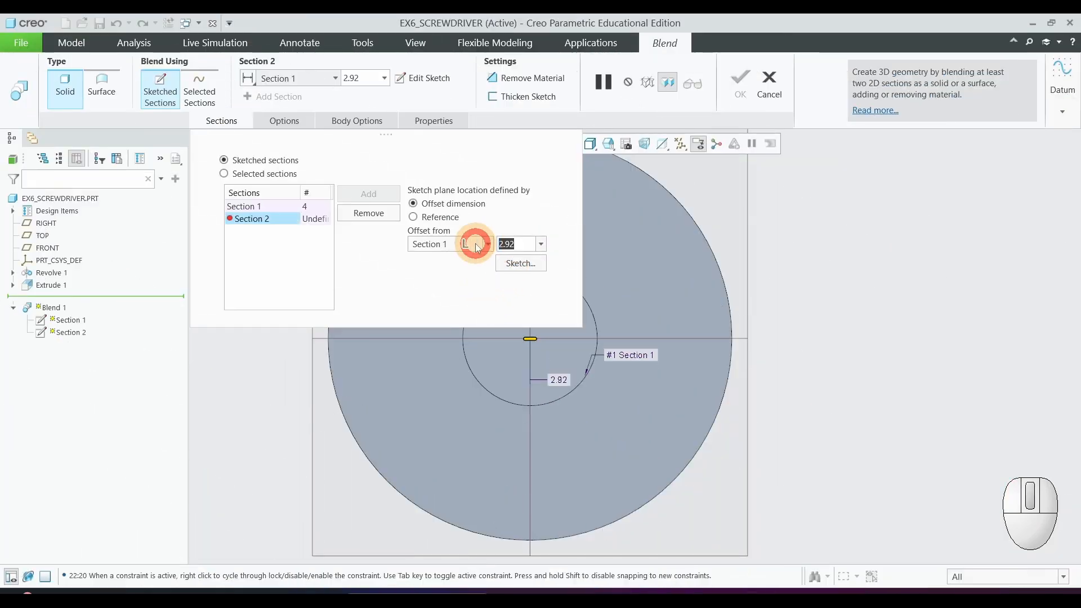
{"action": "type", "text": "1"}
{"action": "key", "text": "Return"}
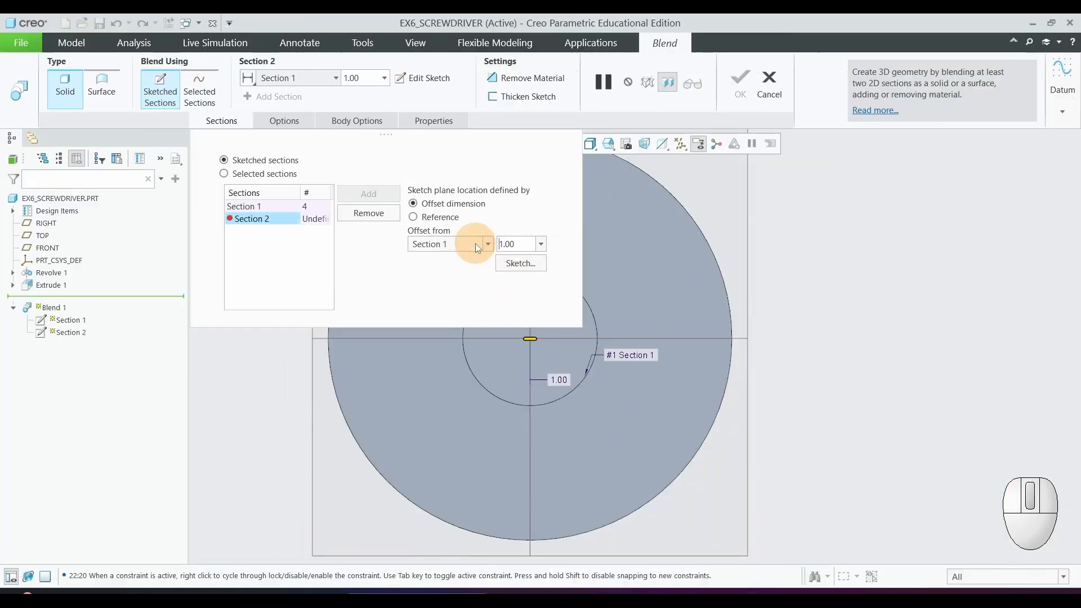
{"action": "left_click", "coordinate": [525, 267]}
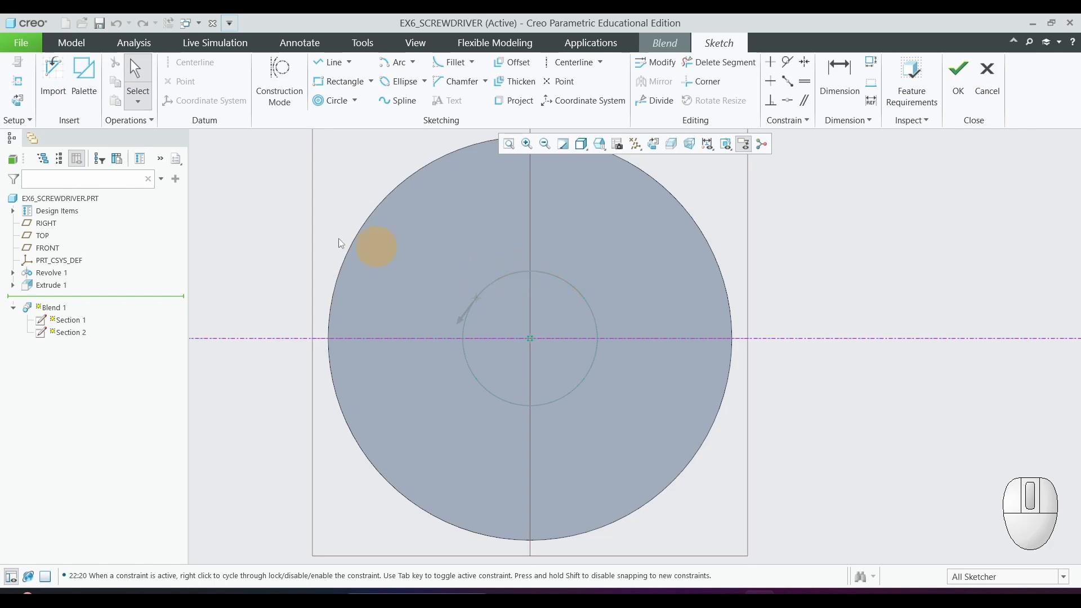
{"action": "left_click", "coordinate": [17, 100]}
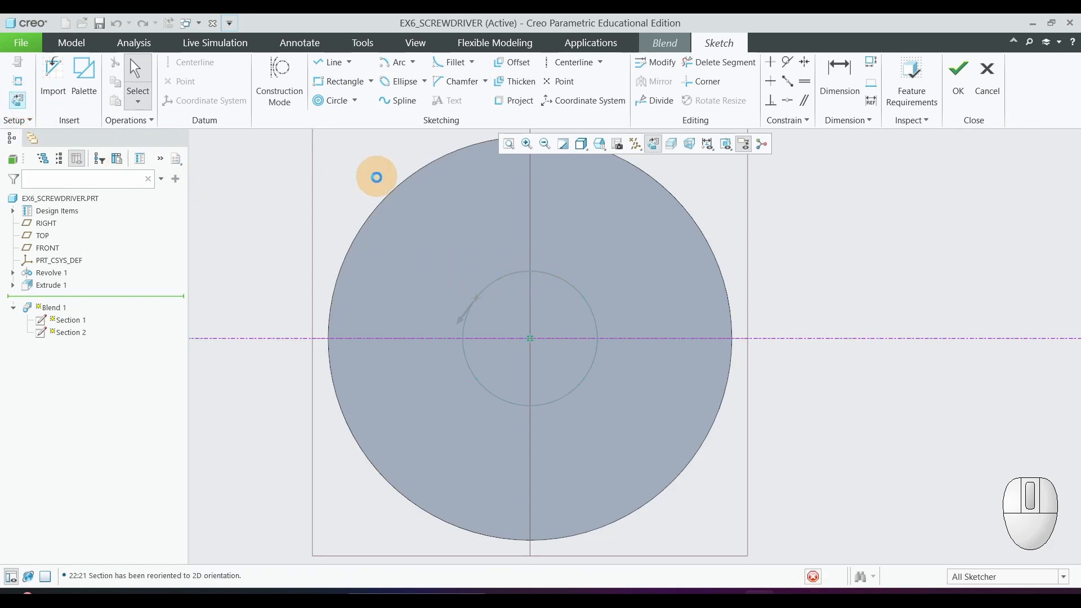
Sketch a rectangle about 1.03 by 0.43 in around the shaft circle, symmetric about the horizontal reference
{"action": "left_click", "coordinate": [340, 83]}
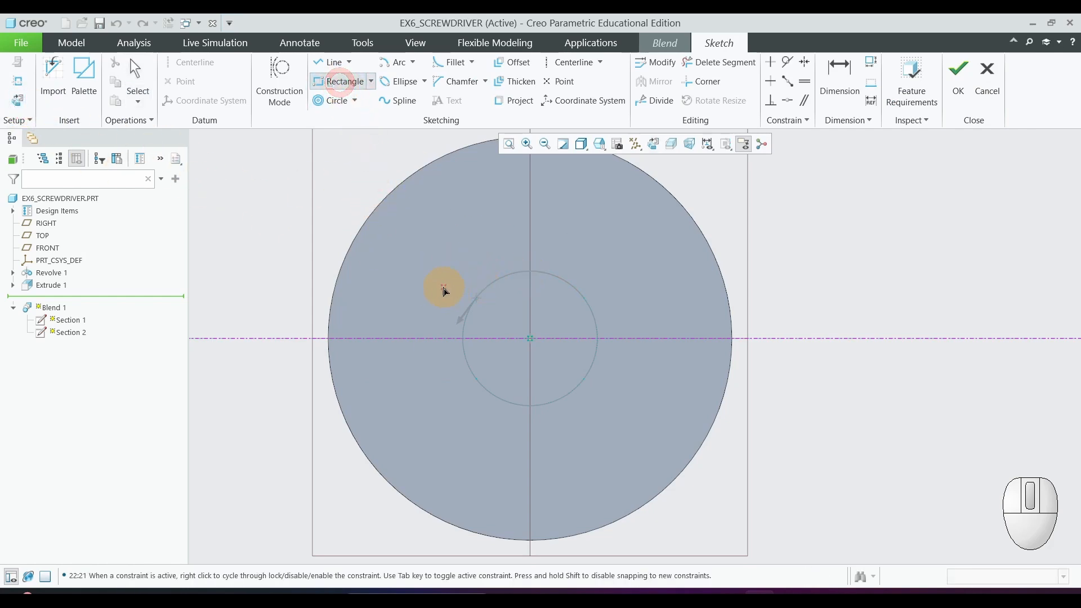
{"action": "left_click", "coordinate": [401, 282]}
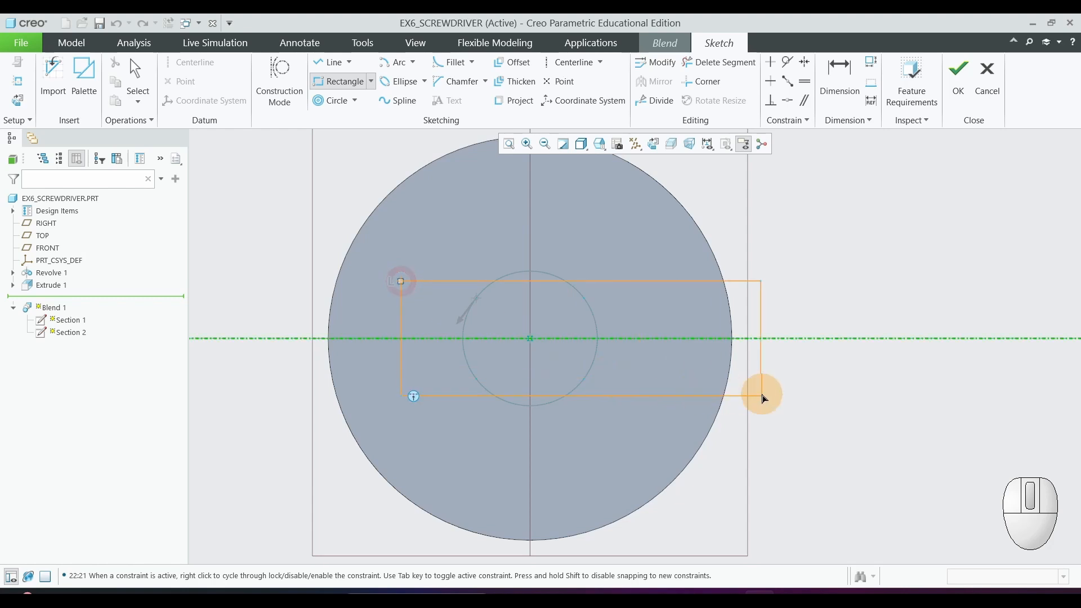
{"action": "left_click", "coordinate": [682, 396]}
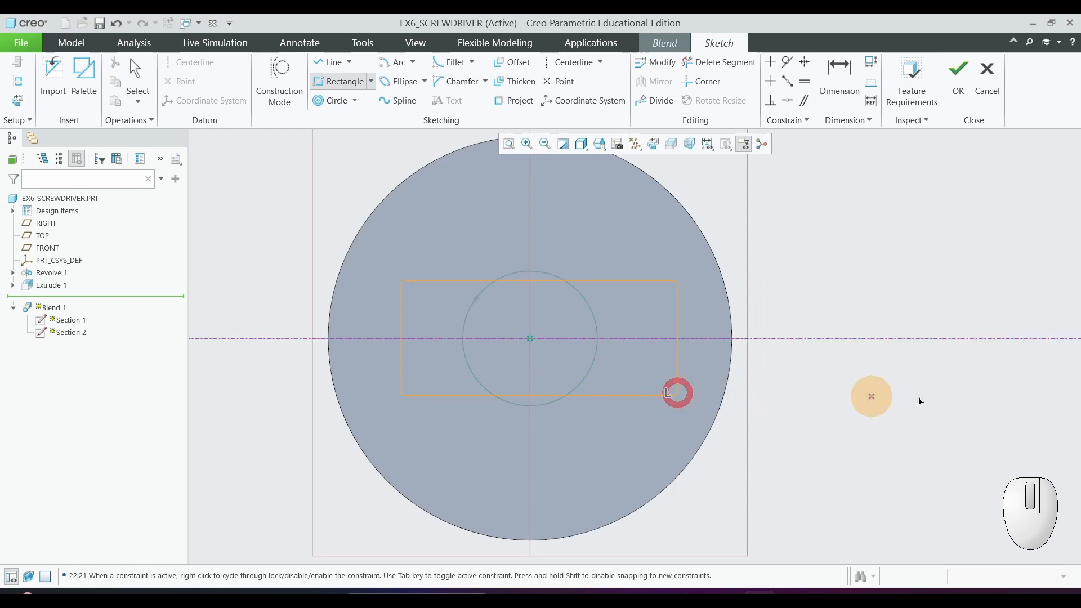
{"action": "middle_click", "coordinate": [957, 385]}
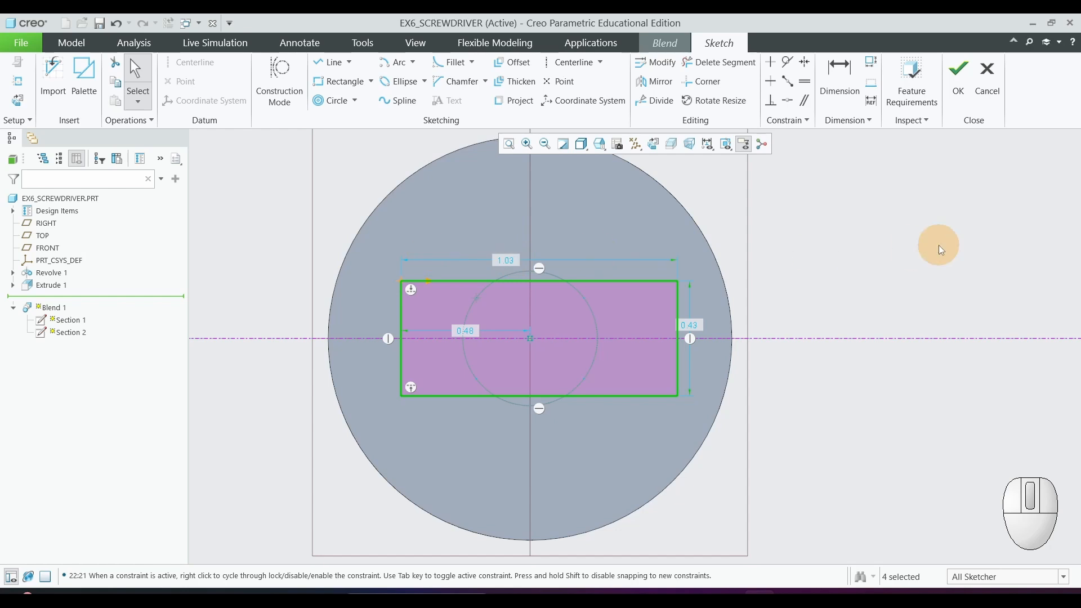
Set the rectangle's width to 1 in and its left edge's distance from the vertical reference to 0.5 in
{"action": "double_click", "coordinate": [513, 262]}
{"action": "type", "text": "1"}
{"action": "key", "text": "Return"}
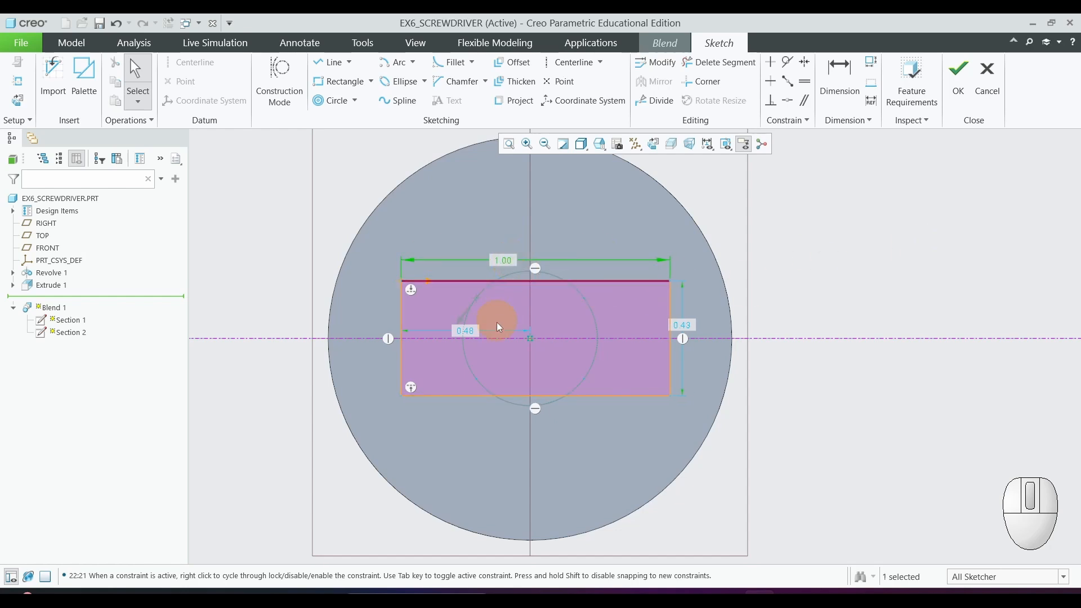
{"action": "left_click", "coordinate": [467, 331]}
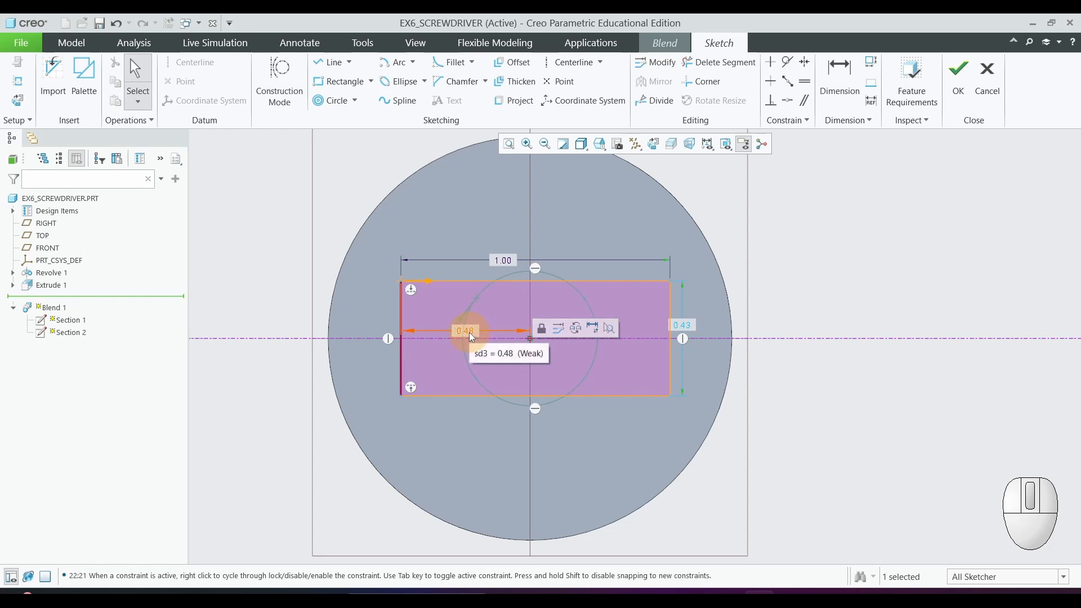
{"action": "double_click", "coordinate": [467, 331]}
{"action": "type", "text": "0.5"}
{"action": "key", "text": "Return"}
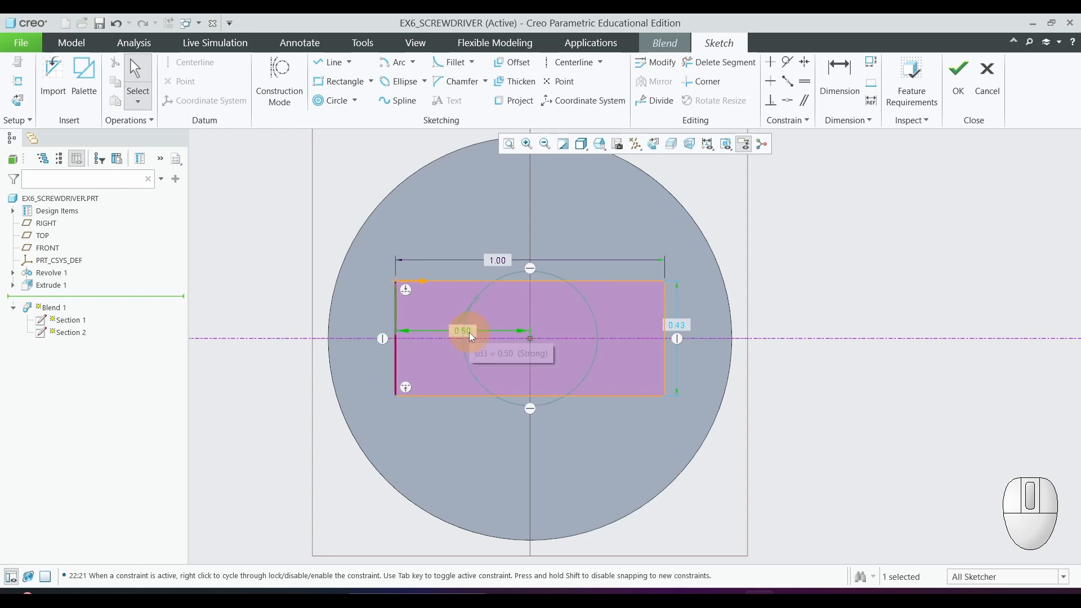
Set the symmetric rectangle's height to 0.3 in
{"action": "double_click", "coordinate": [687, 328]}
{"action": "type", "text": "0.3"}
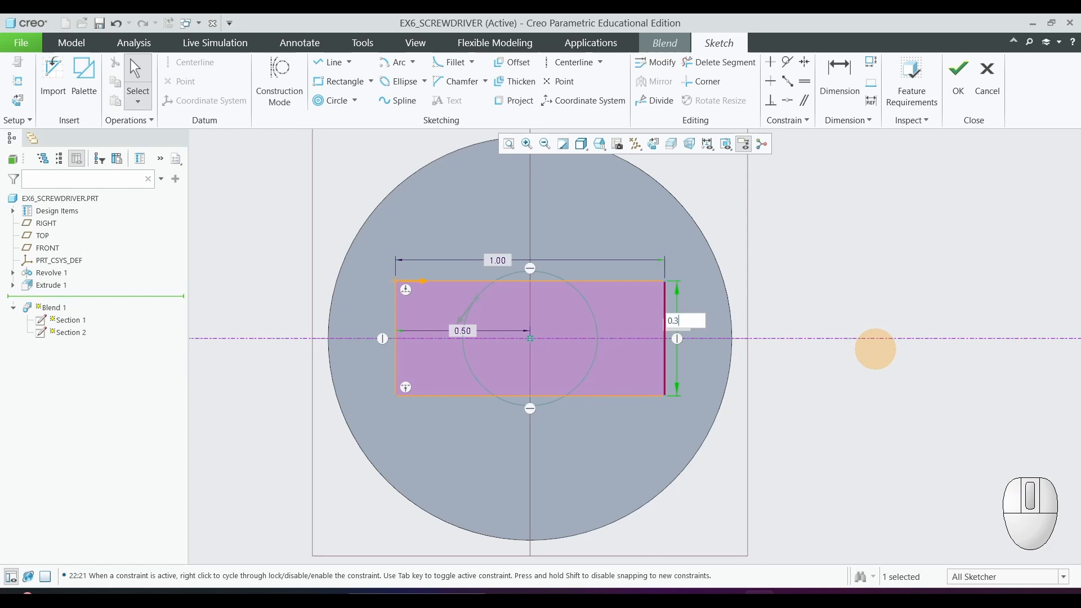
{"action": "key", "text": "Return"}
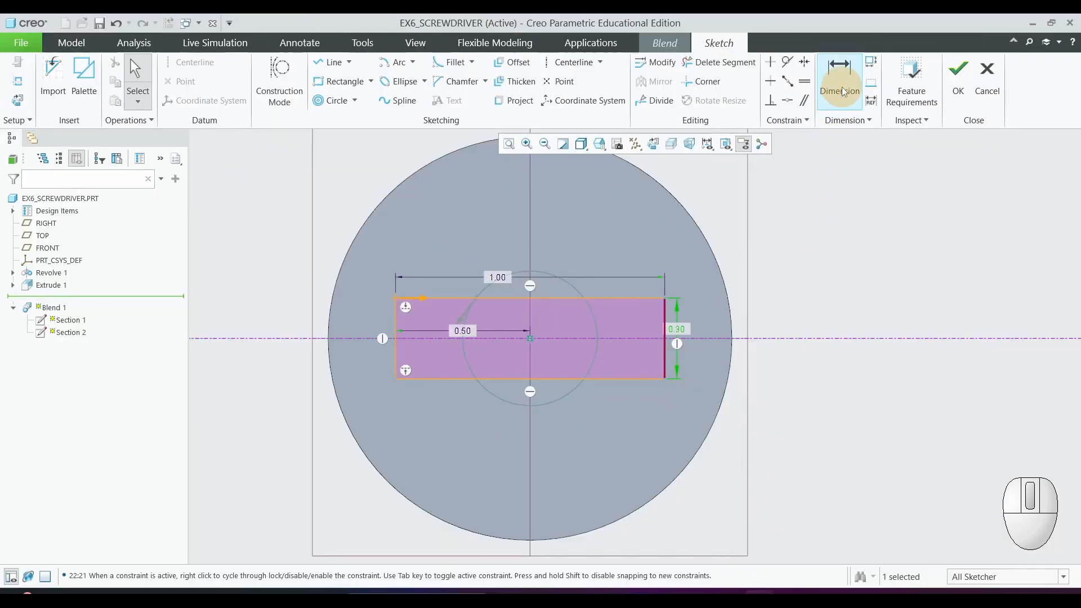
Dimension the rectangle's bottom edge 0.1 in from the horizontal reference, deleting the conflicting height dimension
{"action": "left_click", "coordinate": [838, 79]}
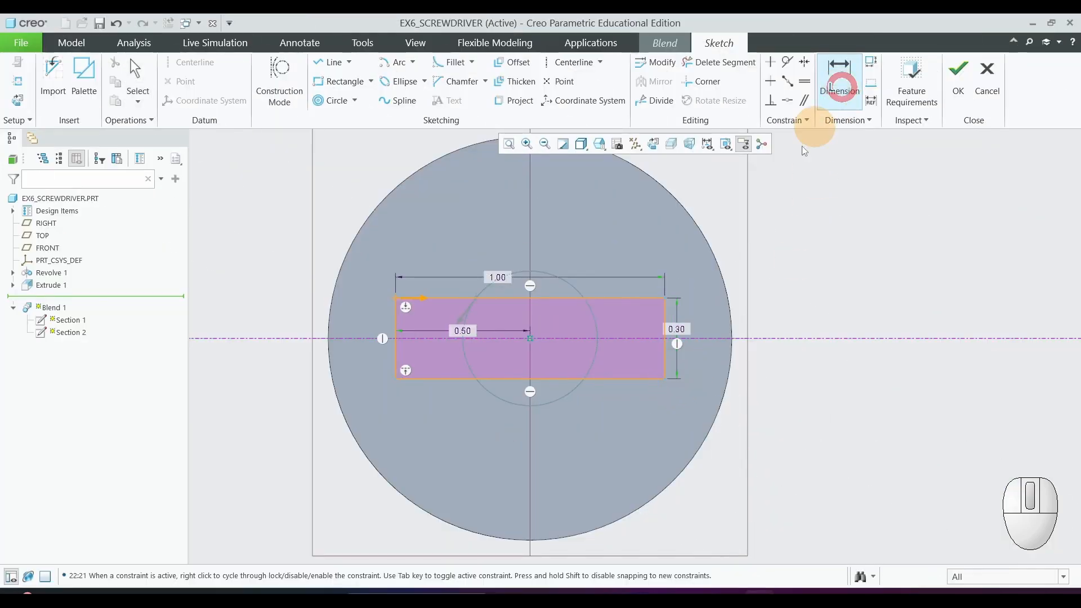
{"action": "left_click", "coordinate": [567, 339]}
{"action": "left_click", "coordinate": [573, 376]}
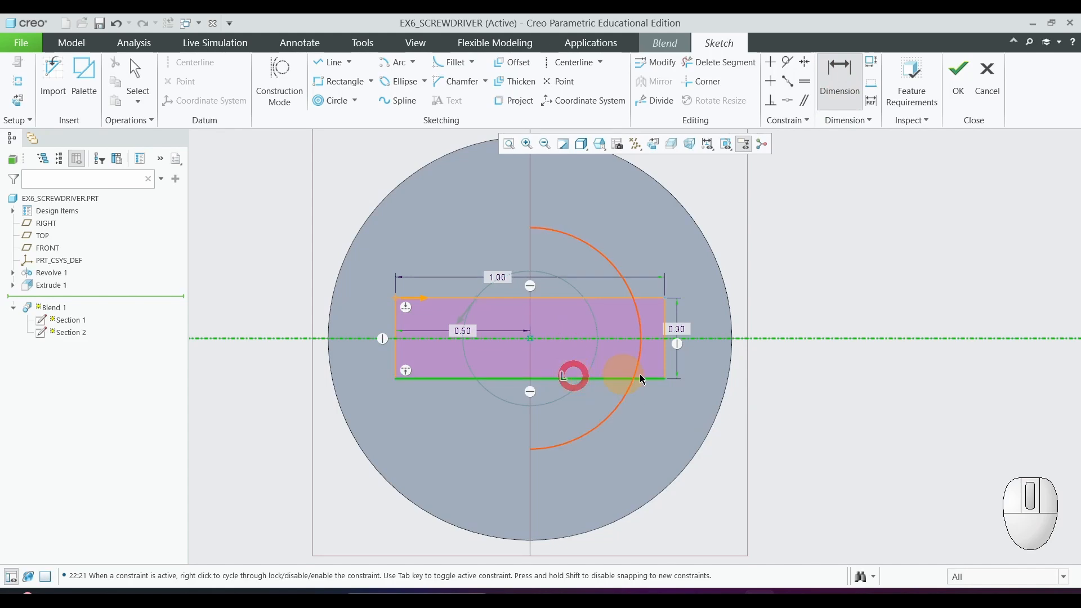
{"action": "middle_click", "coordinate": [763, 357]}
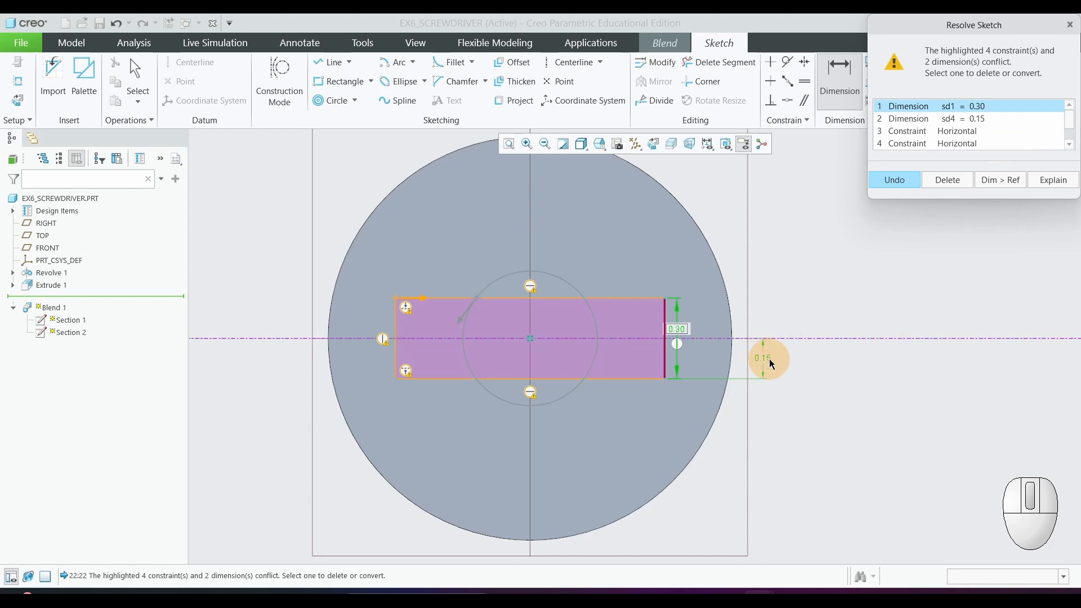
{"action": "left_click", "coordinate": [949, 182]}
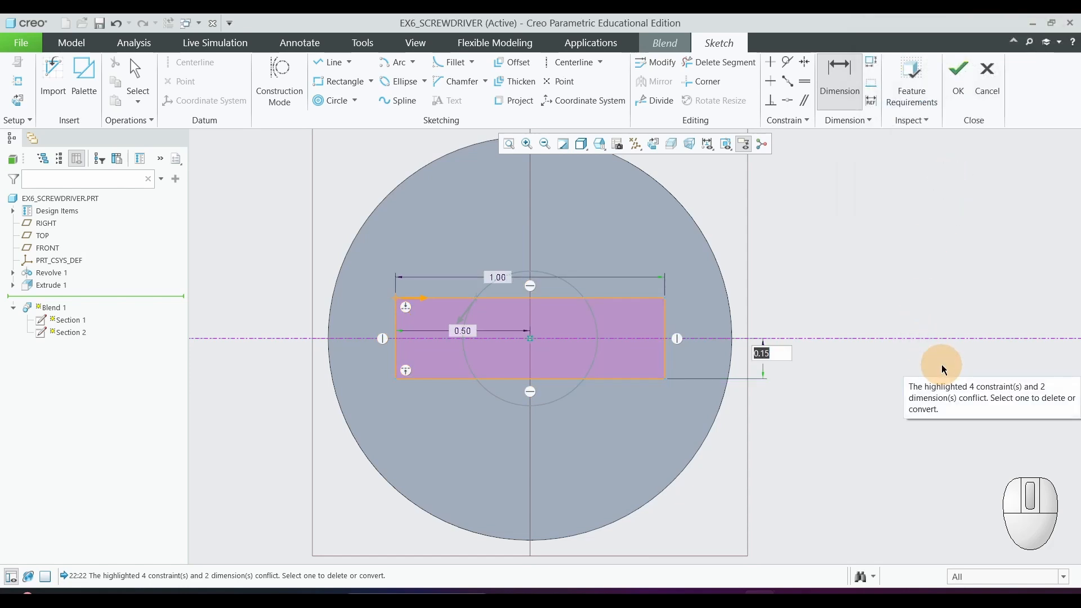
{"action": "type", "text": "0.1"}
{"action": "key", "text": "Return"}
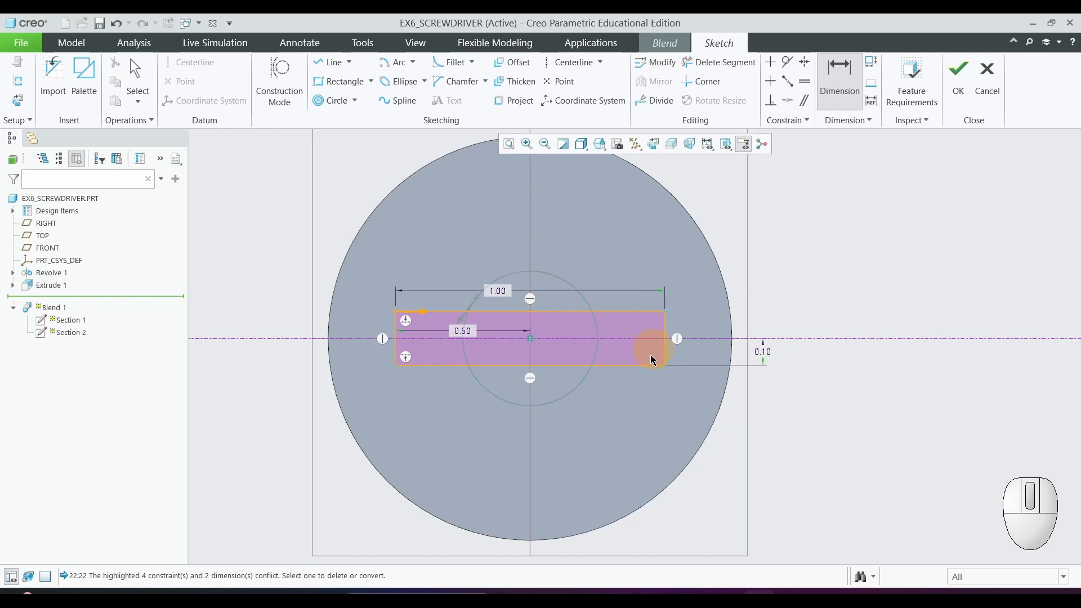
Delete the rectangle's symmetry constraint about the horizontal reference and set its overall height to 0.3 in
{"action": "left_click", "coordinate": [407, 319]}
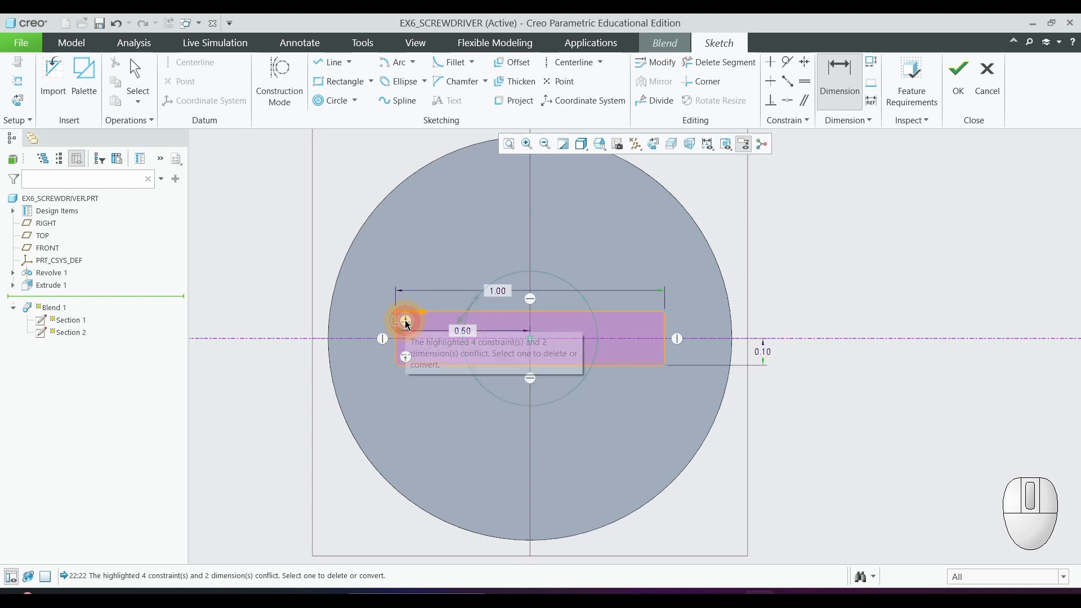
{"action": "middle_click", "coordinate": [942, 302]}
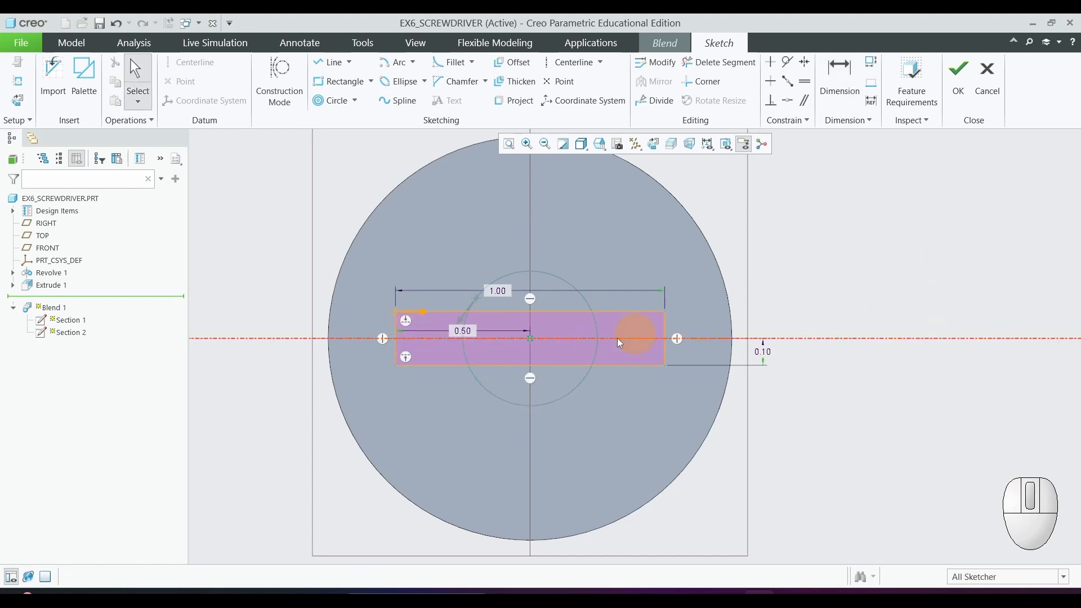
{"action": "left_click", "coordinate": [407, 320]}
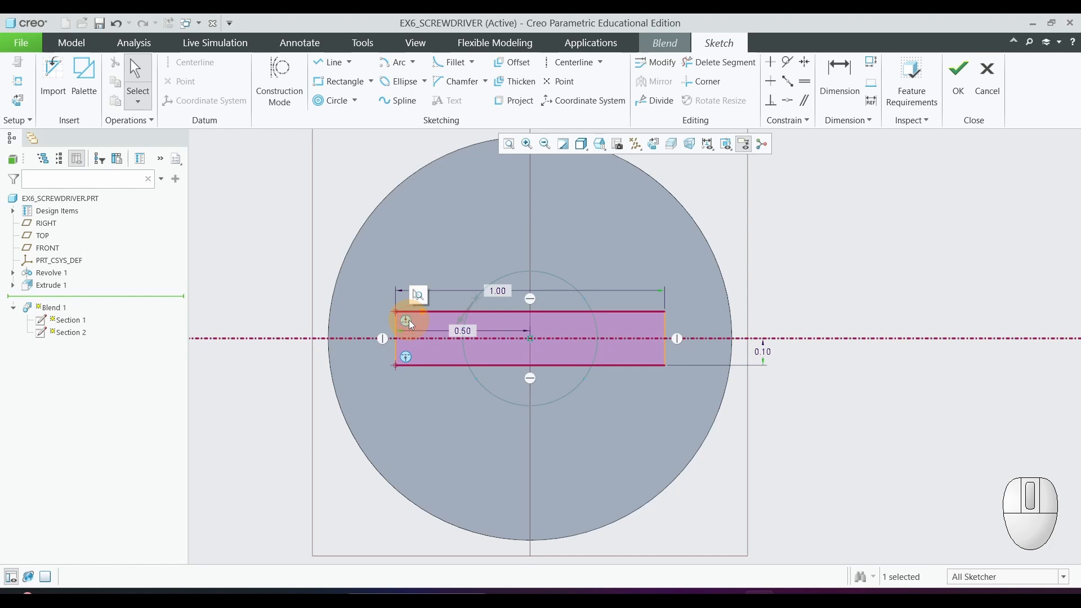
{"action": "key", "text": "Delete"}
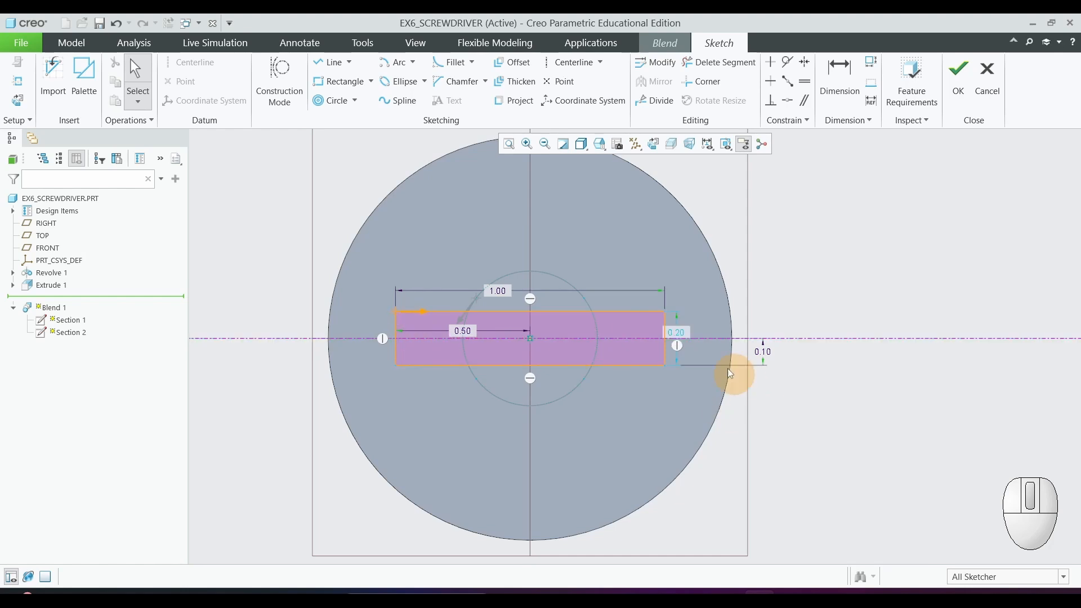
{"action": "scroll", "coordinate": [686, 334], "scroll_direction": "up", "scroll_amount": 3}
{"action": "double_click", "coordinate": [677, 326]}
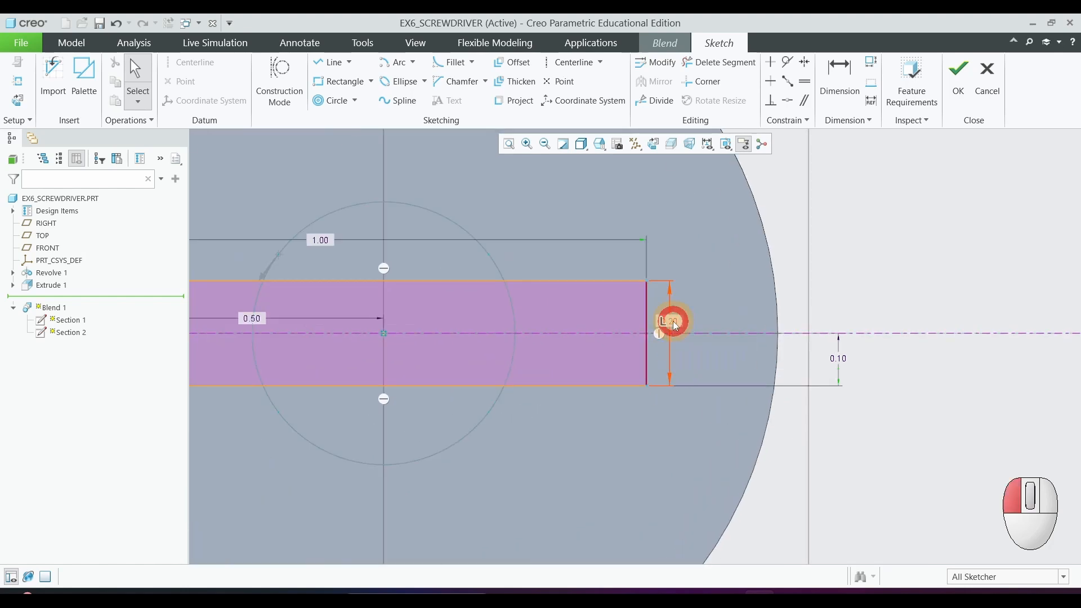
{"action": "type", "text": "0.3"}
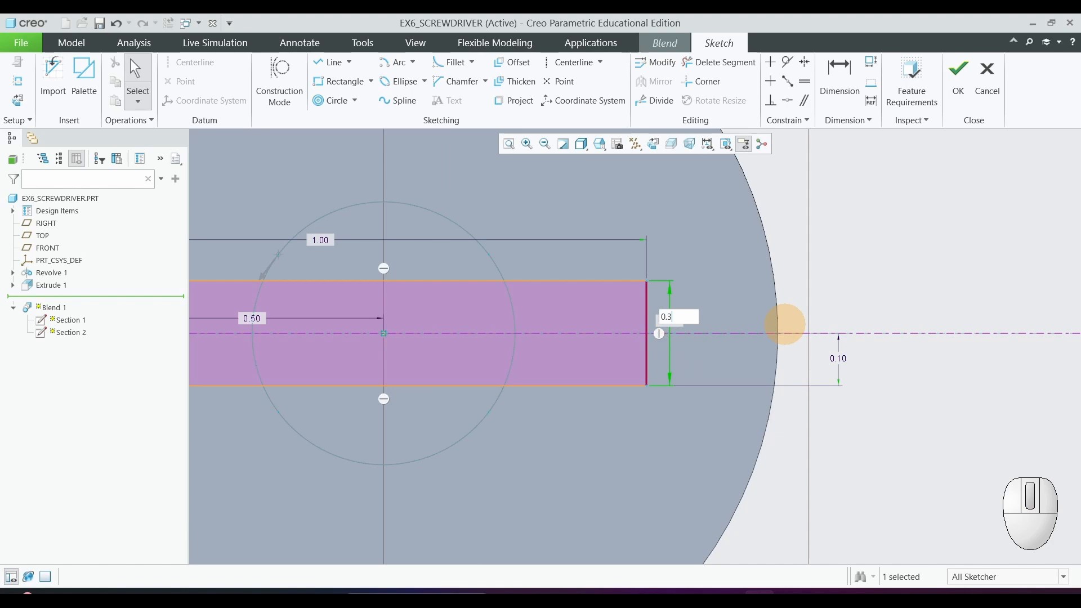
{"action": "key", "text": "Return"}
{"action": "scroll", "coordinate": [784, 324], "scroll_direction": "down", "scroll_amount": 2}
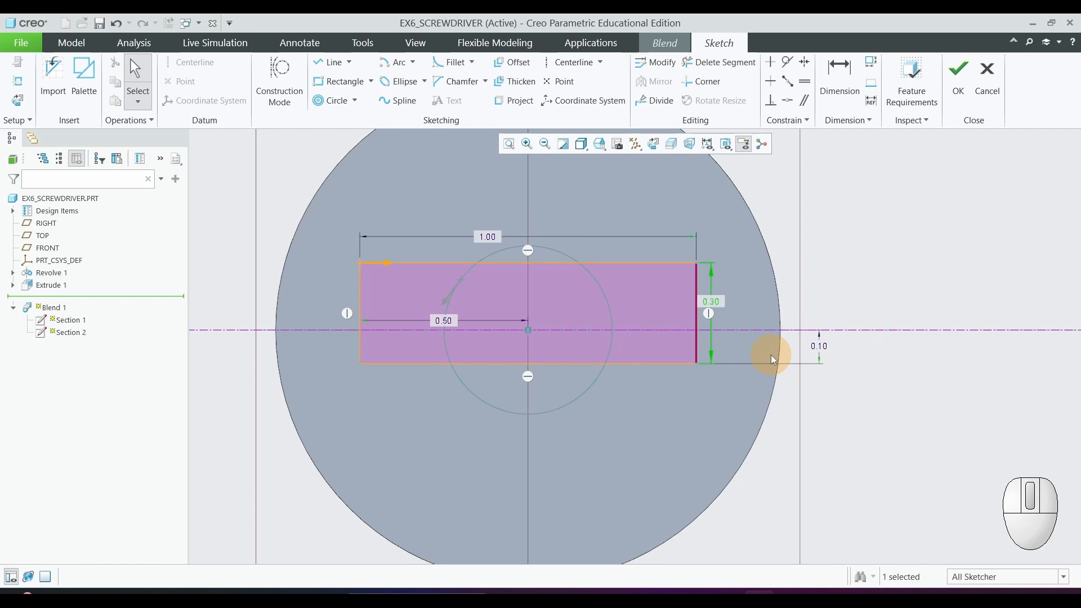
Finish the Section 2 sketch, add a third blend section offset 1 in from Section 2, and open its sketch
{"action": "left_click", "coordinate": [958, 84]}
{"action": "scroll", "coordinate": [819, 329], "scroll_direction": "up", "scroll_amount": 3}
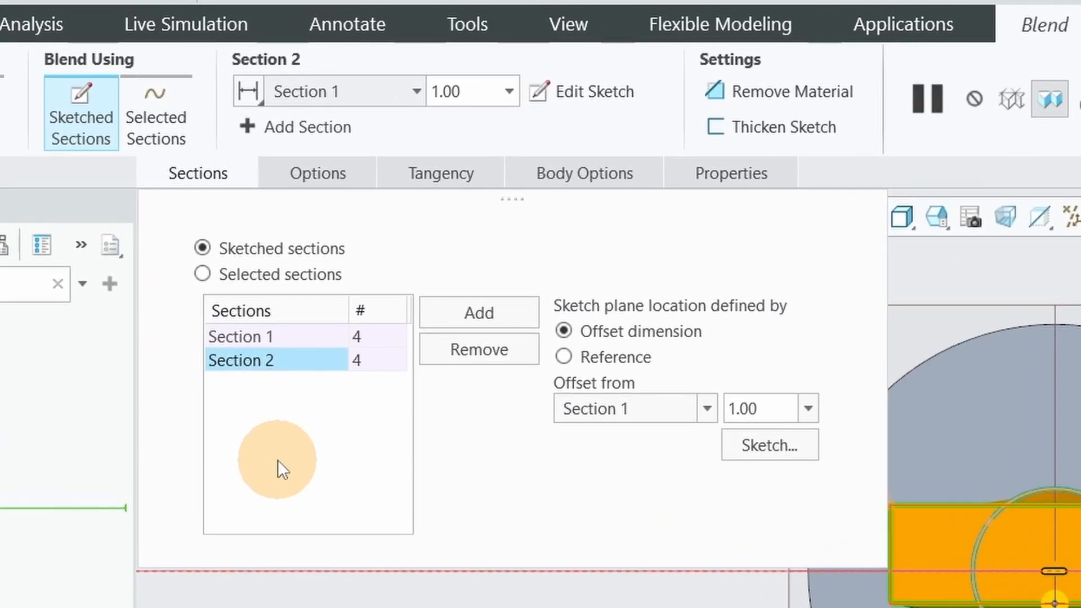
{"action": "left_click", "coordinate": [495, 309]}
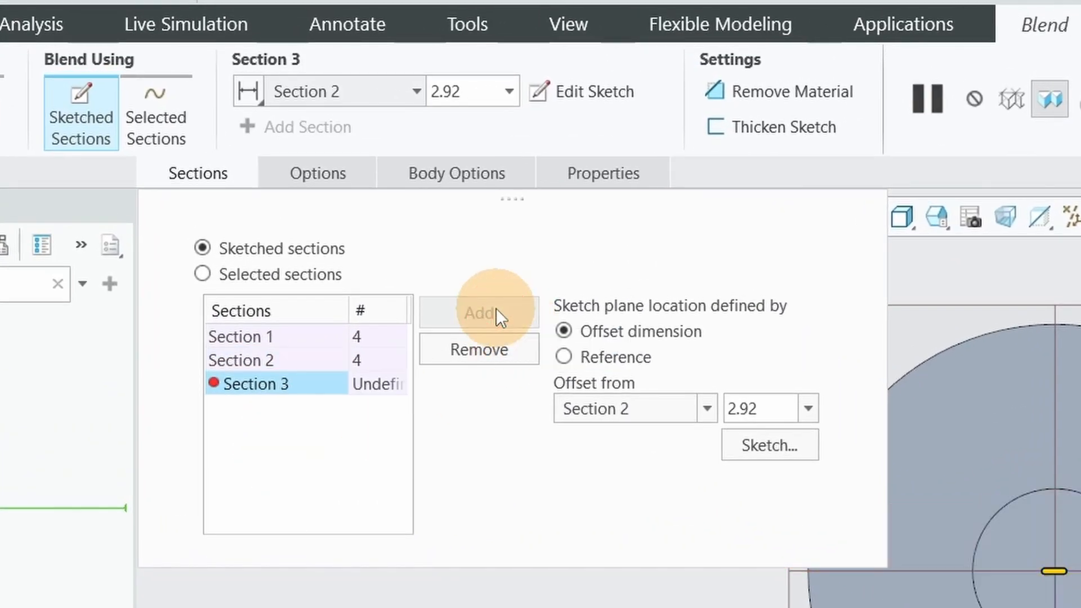
{"action": "double_click", "coordinate": [766, 406]}
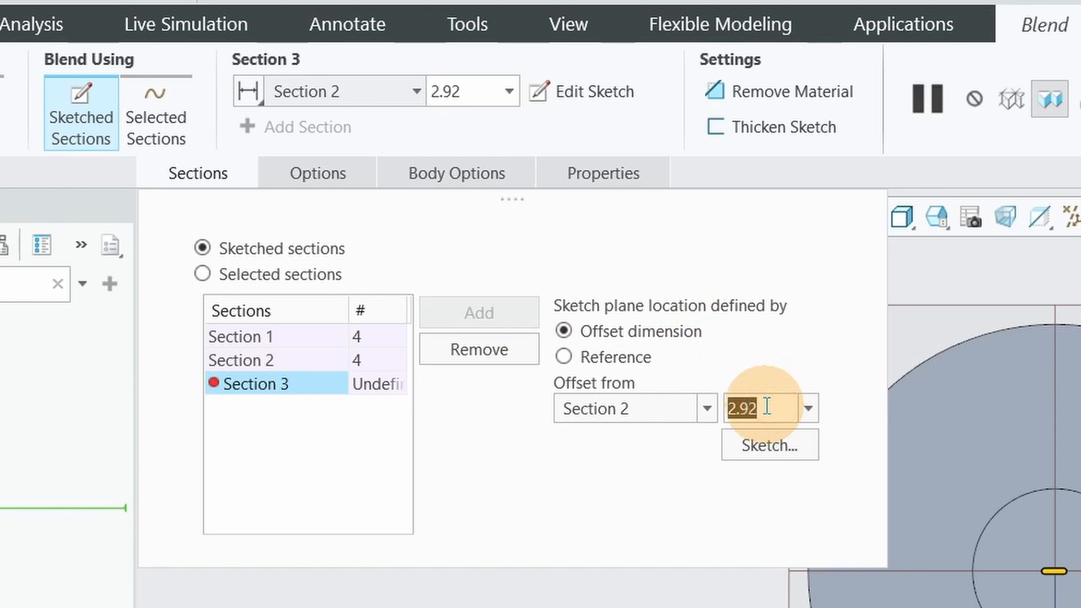
{"action": "type", "text": "1"}
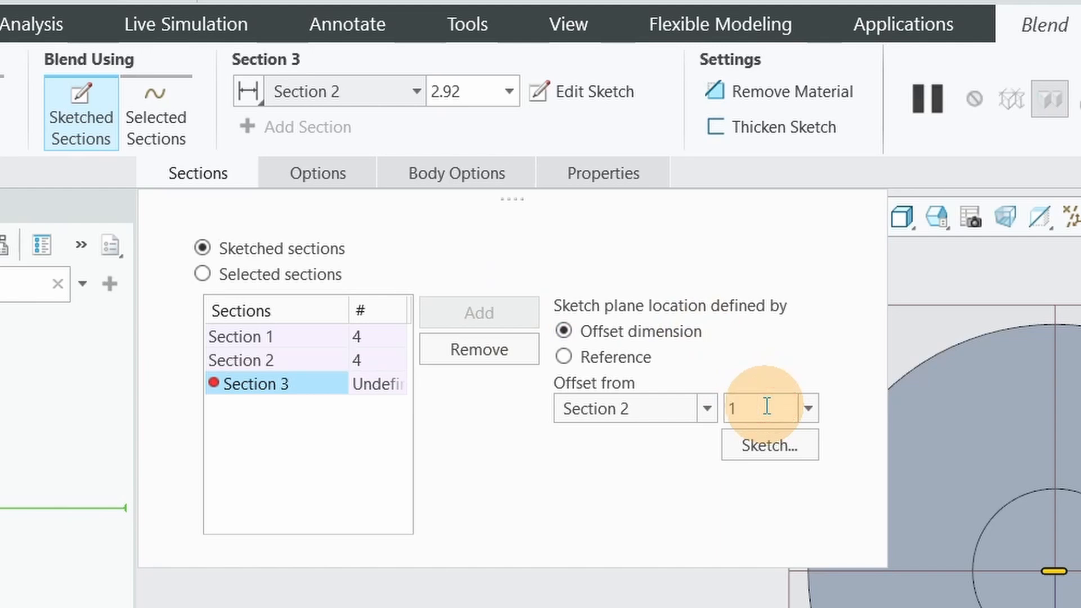
{"action": "left_click", "coordinate": [782, 450]}
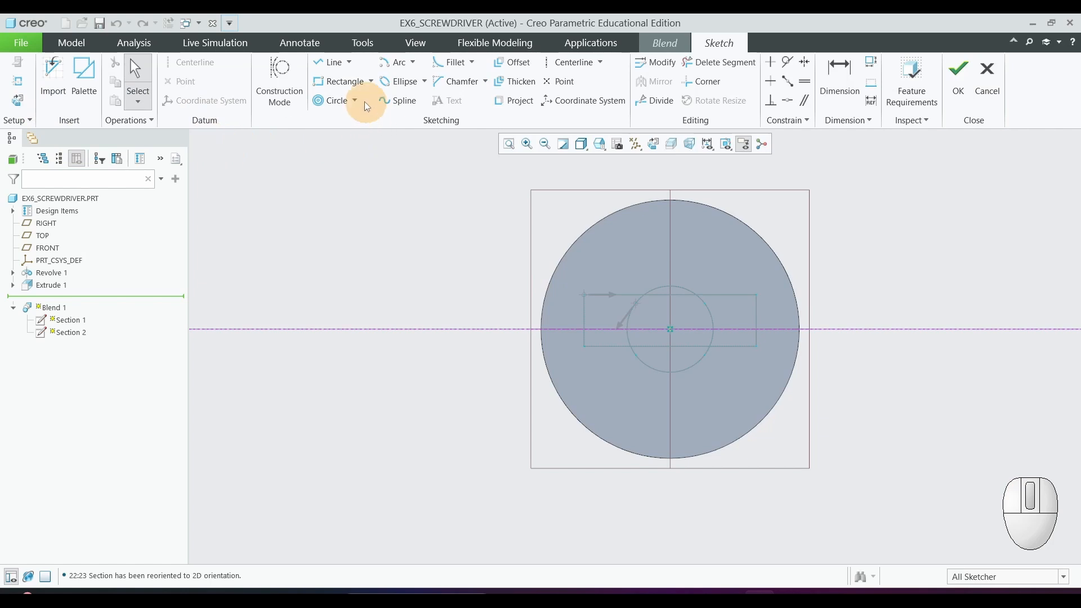
Sketch a rectangle about 0.33 in wide and 0.11 in high around the centre, symmetric about the horizontal reference
{"action": "left_click", "coordinate": [341, 82]}
{"action": "scroll", "coordinate": [641, 315], "scroll_direction": "down", "scroll_amount": 4}
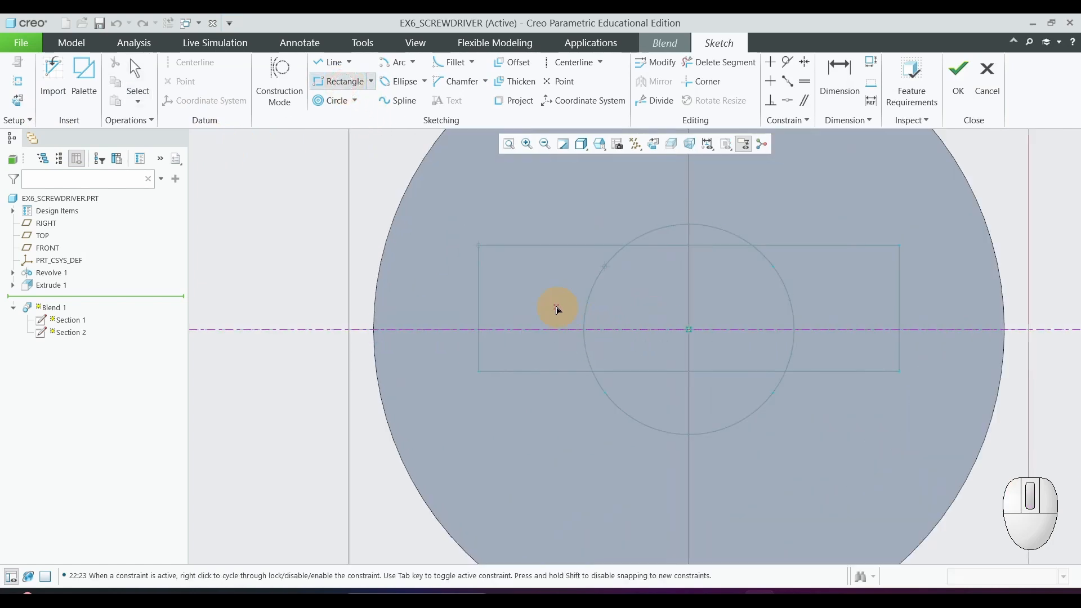
{"action": "left_click", "coordinate": [624, 308]}
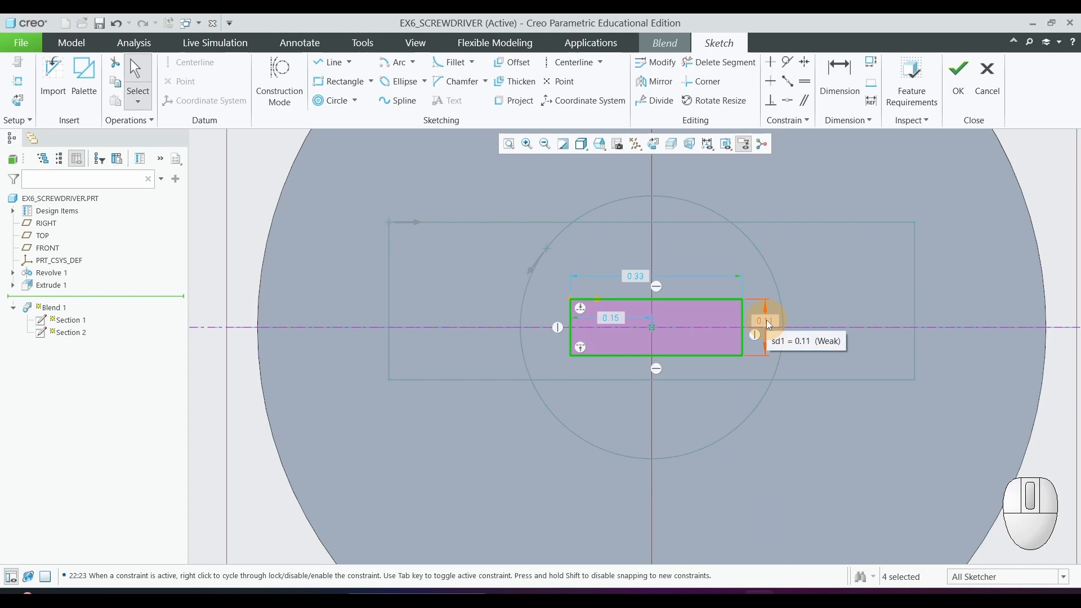
Set the small rectangle's height to 0.1 in and its width to 0.5 in
{"action": "left_click", "coordinate": [765, 320]}
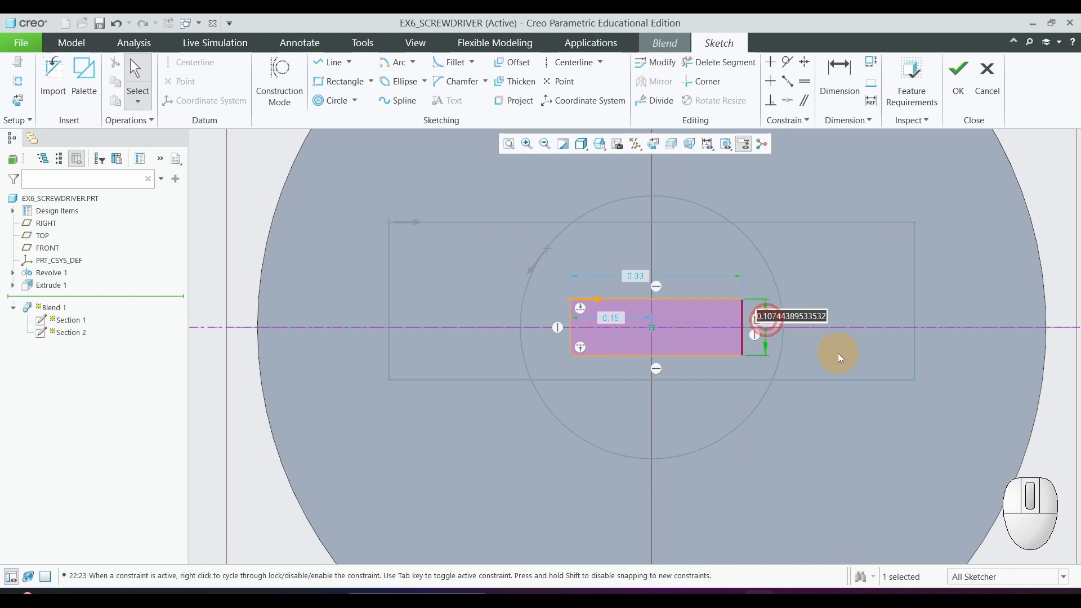
{"action": "type", "text": "0.1"}
{"action": "key", "text": "Return"}
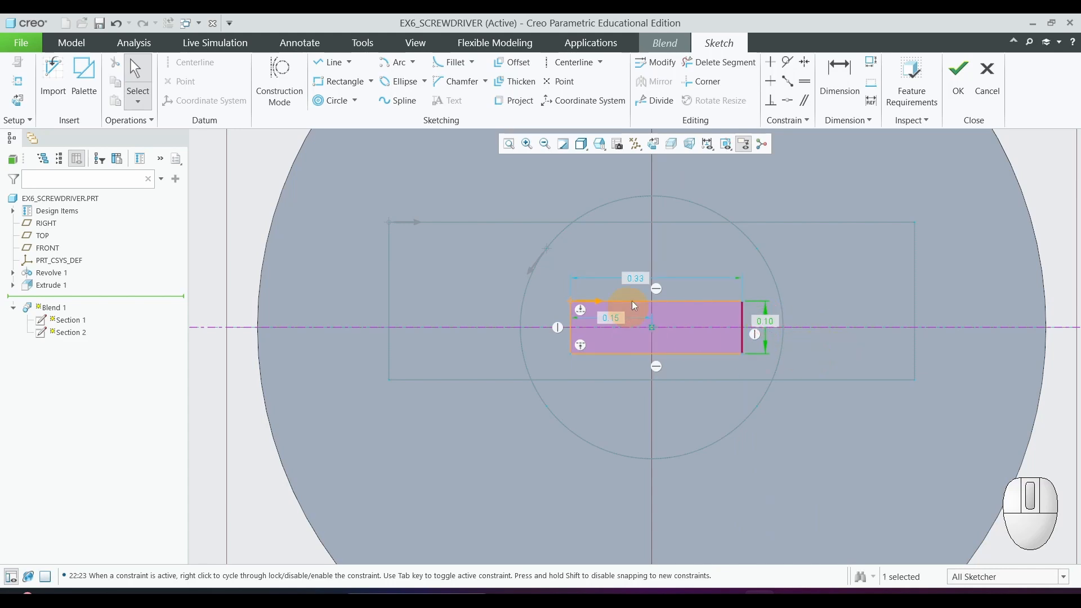
{"action": "double_click", "coordinate": [634, 280]}
{"action": "type", "text": "0.5"}
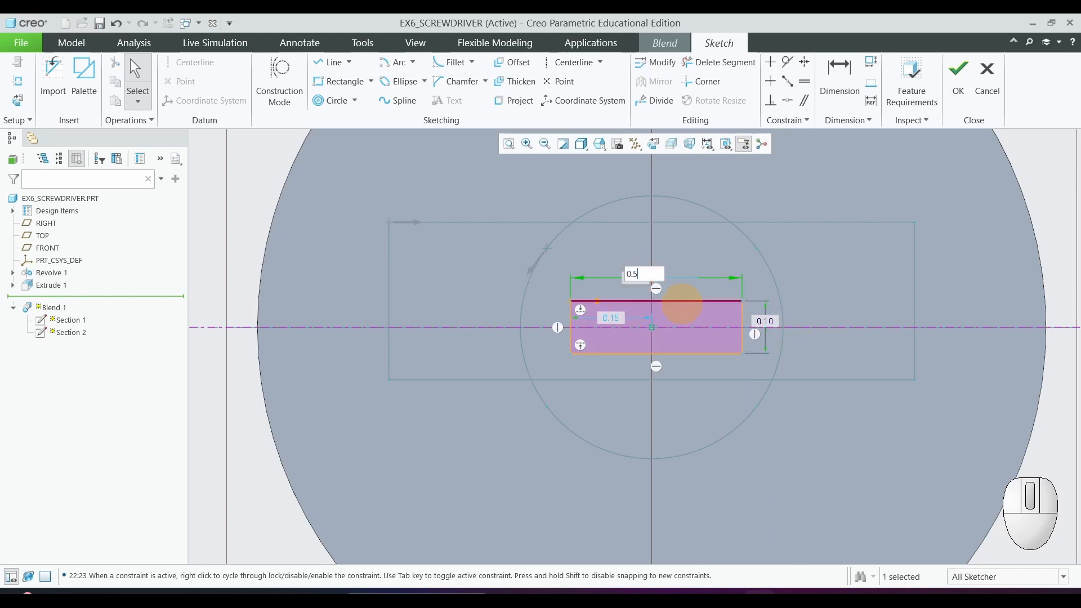
{"action": "key", "text": "Return"}
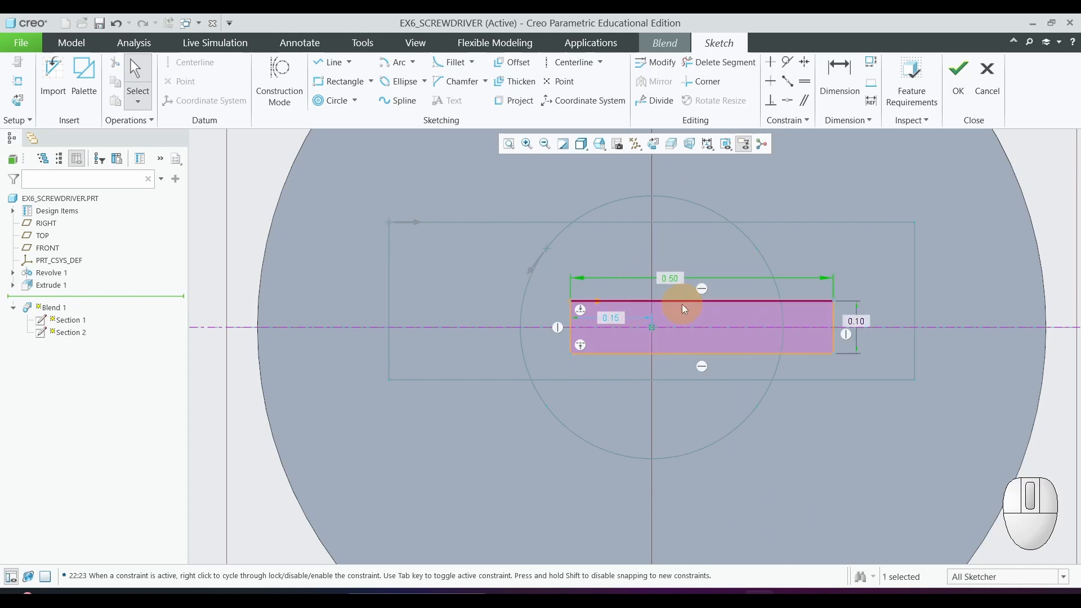
Set the rectangle's left edge 0.25 in from the vertical reference and finish the Section 3 sketch
{"action": "double_click", "coordinate": [608, 320]}
{"action": "type", "text": "0.25"}
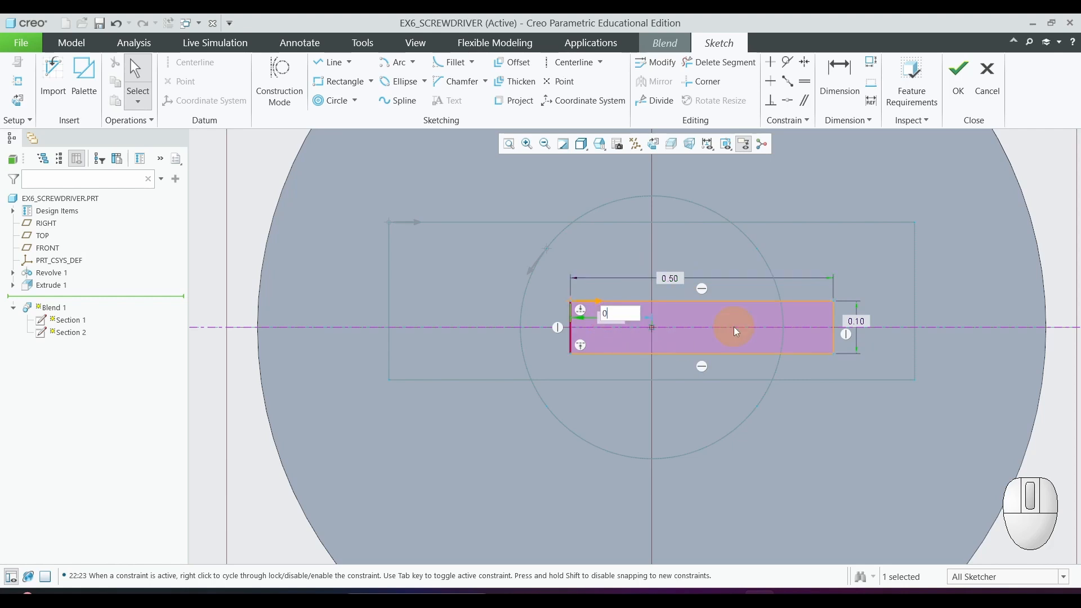
{"action": "key", "text": "Return"}
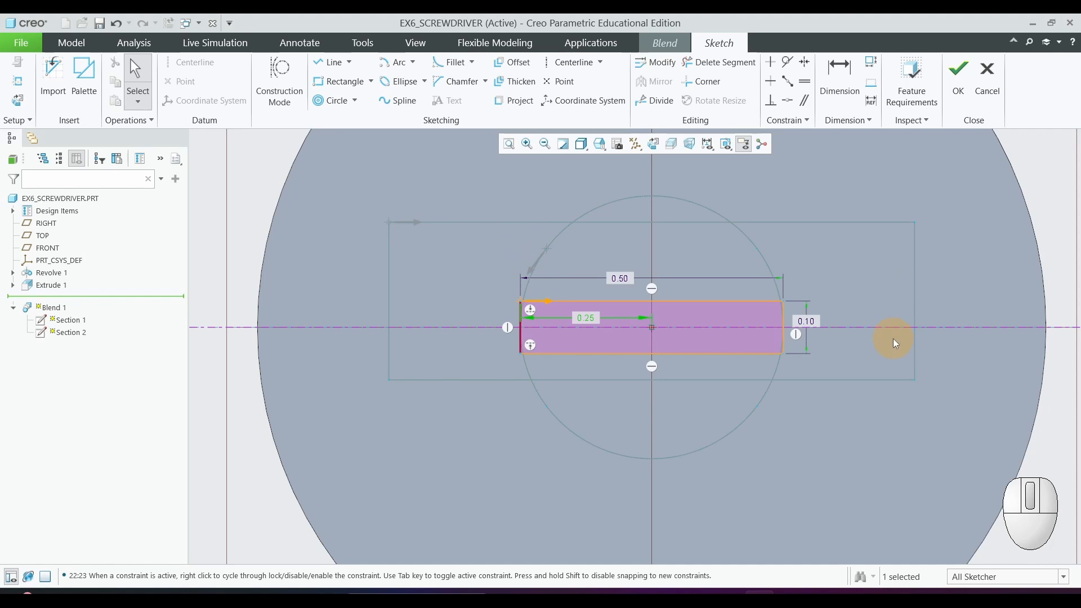
{"action": "left_click", "coordinate": [959, 84]}
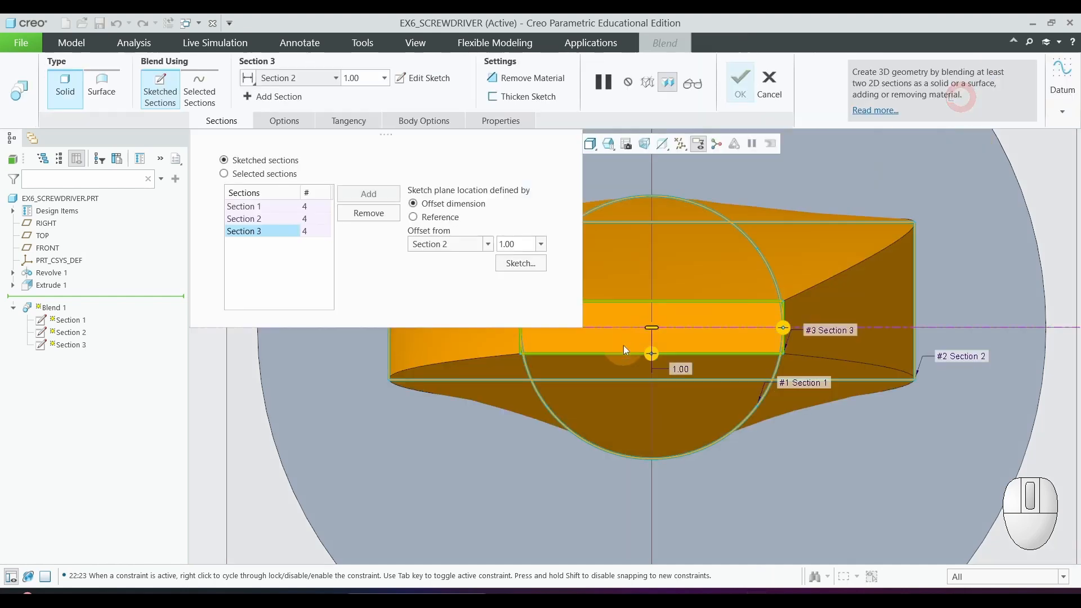
Set the blended surfaces between the three sections to straight
{"action": "scroll", "coordinate": [623, 346], "scroll_direction": "down", "scroll_amount": 3}
{"action": "middle_click_drag", "start_coordinate": [832, 299], "coordinate": [768, 366]}
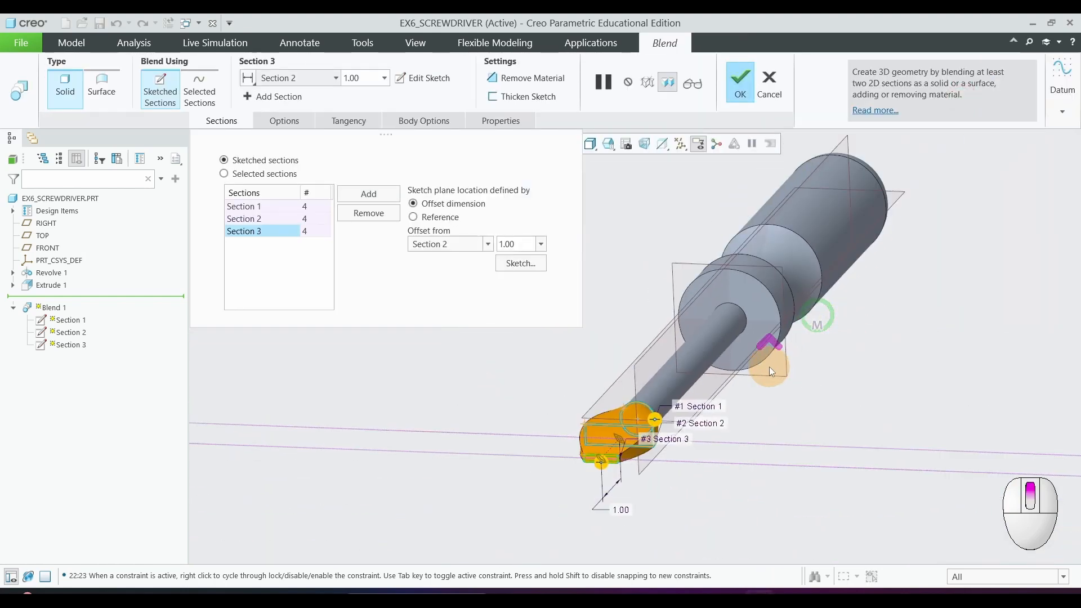
{"action": "middle_click_drag", "start_coordinate": [682, 439], "coordinate": [677, 457]}
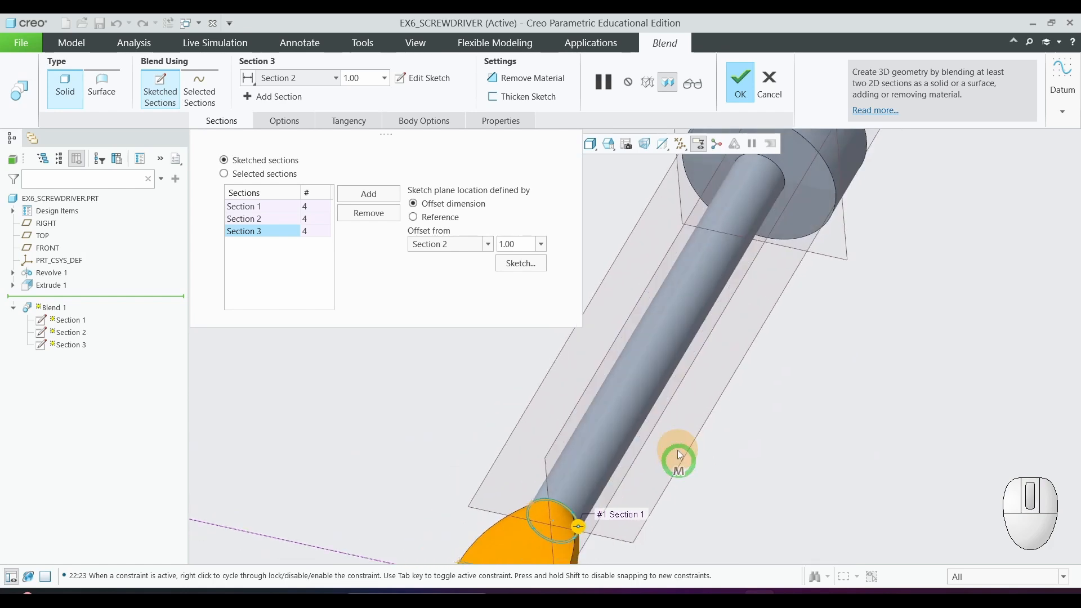
{"action": "scroll", "coordinate": [677, 459], "scroll_direction": "up", "scroll_amount": 5}
{"action": "scroll", "coordinate": [639, 508], "scroll_direction": "down", "scroll_amount": 3}
{"action": "scroll", "coordinate": [640, 509], "scroll_direction": "down", "scroll_amount": 3}
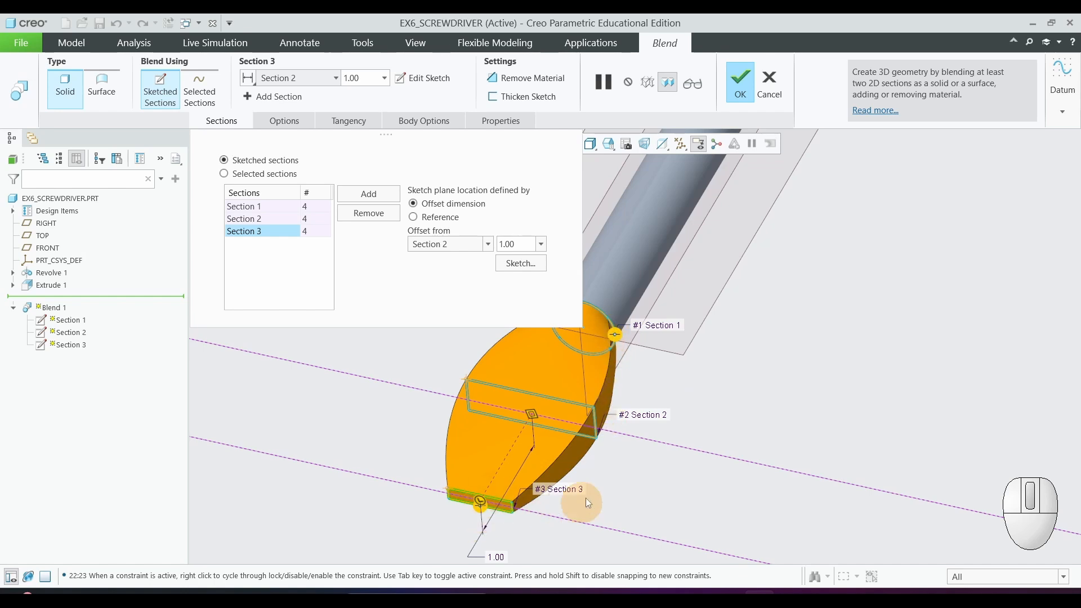
{"action": "left_click", "coordinate": [288, 123]}
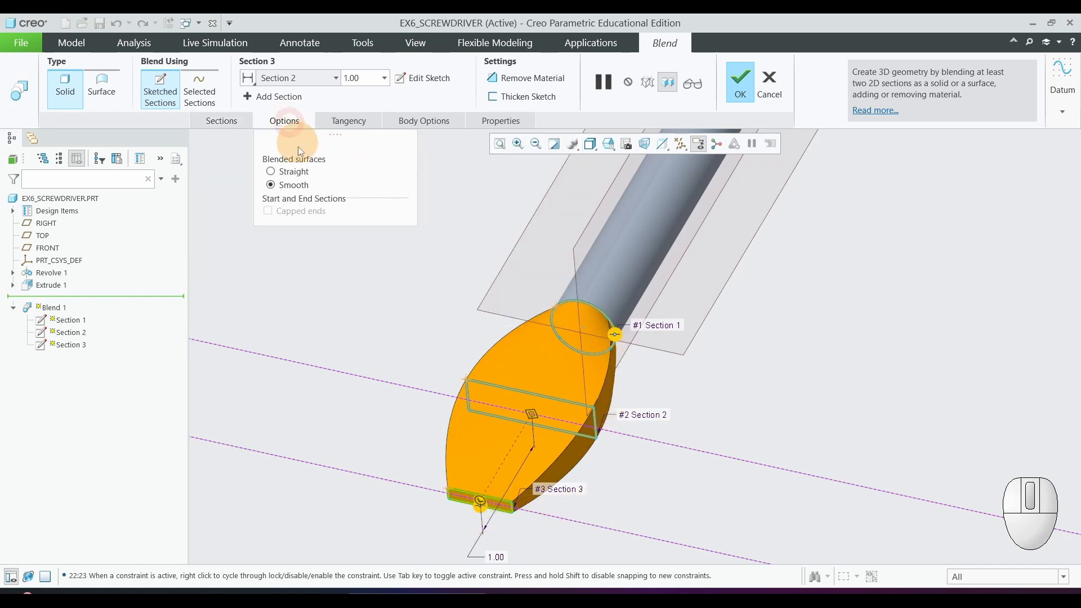
{"action": "left_click", "coordinate": [295, 174]}
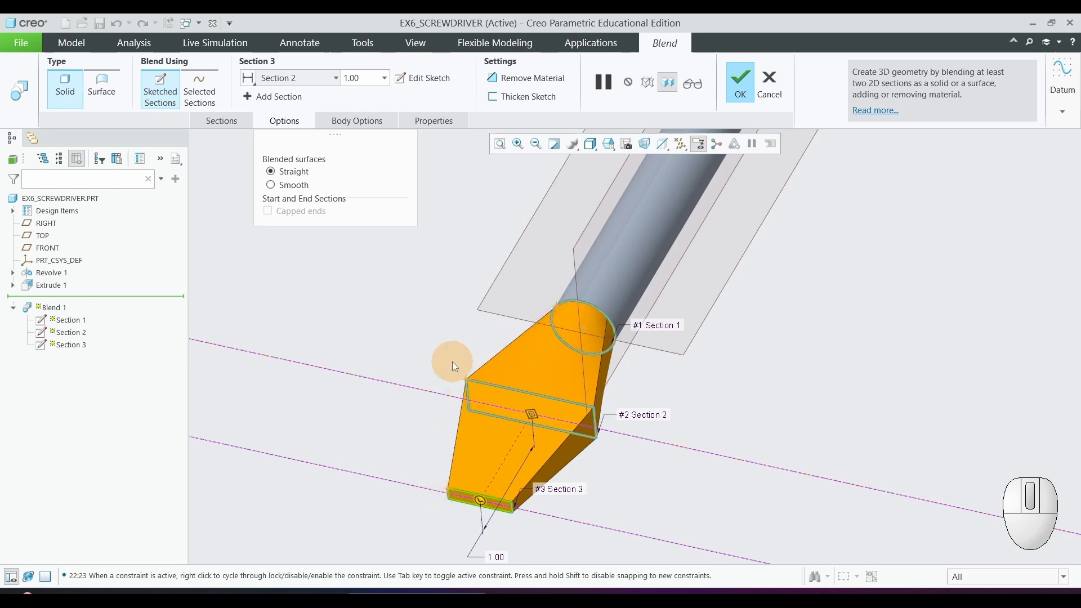
Edit the Section 3 sketch to move its start point to the rectangle's lower-left corner, and finish the sketch
{"action": "left_click", "coordinate": [243, 123]}
{"action": "left_click", "coordinate": [242, 231]}
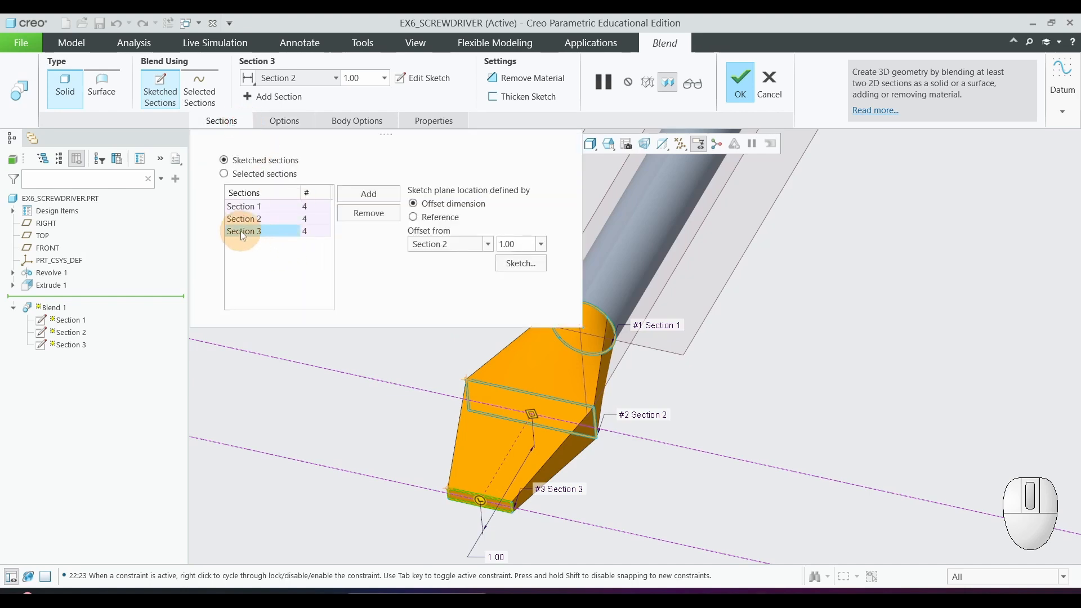
{"action": "left_click", "coordinate": [521, 267]}
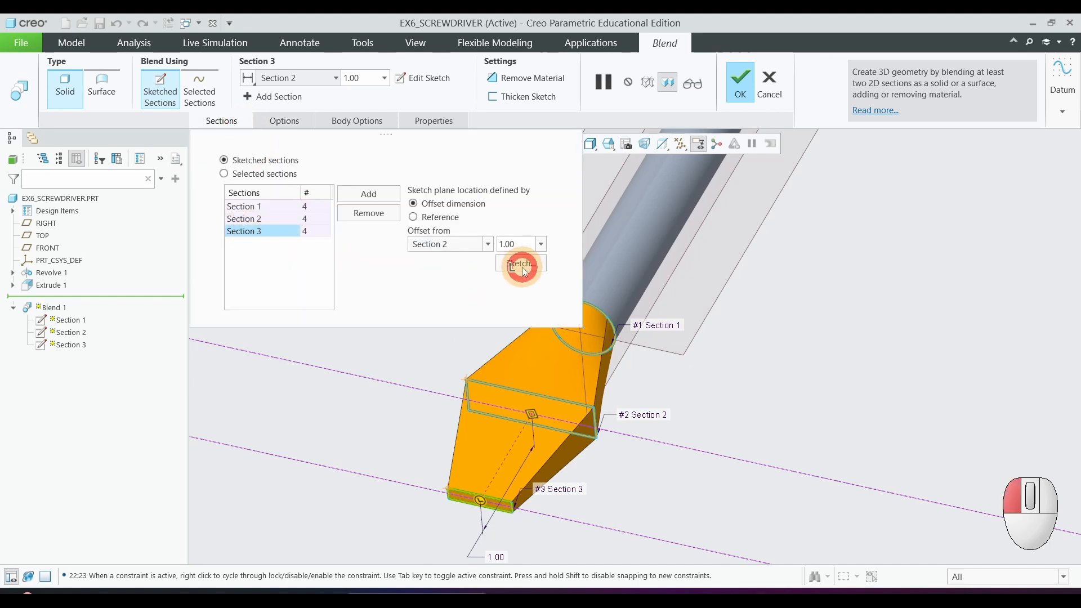
{"action": "left_click", "coordinate": [17, 100]}
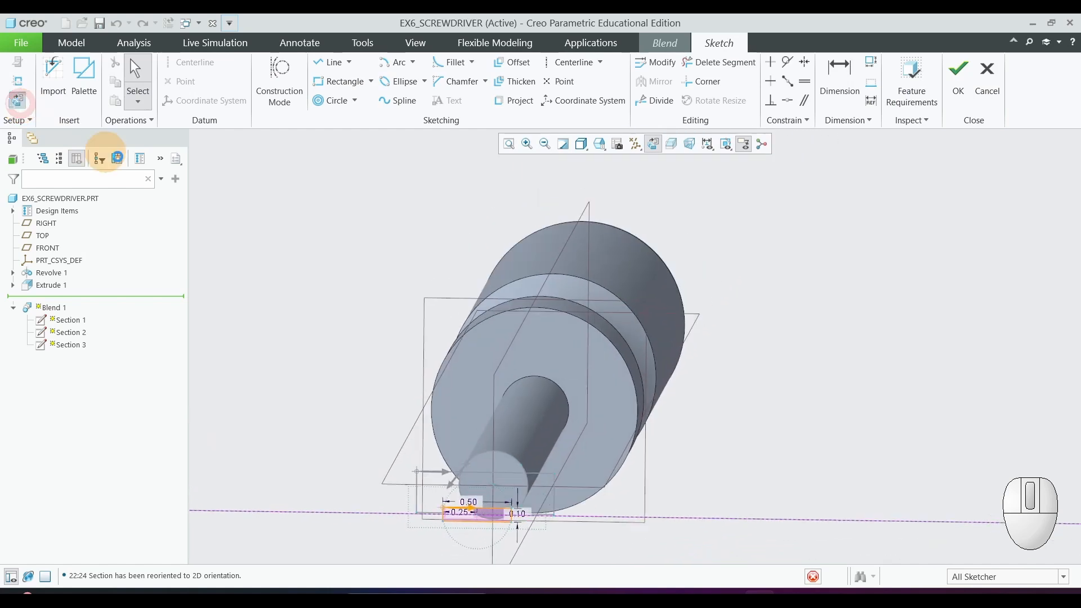
{"action": "scroll", "coordinate": [433, 491], "scroll_direction": "up", "scroll_amount": 3}
{"action": "scroll", "coordinate": [416, 446], "scroll_direction": "down", "scroll_amount": 5}
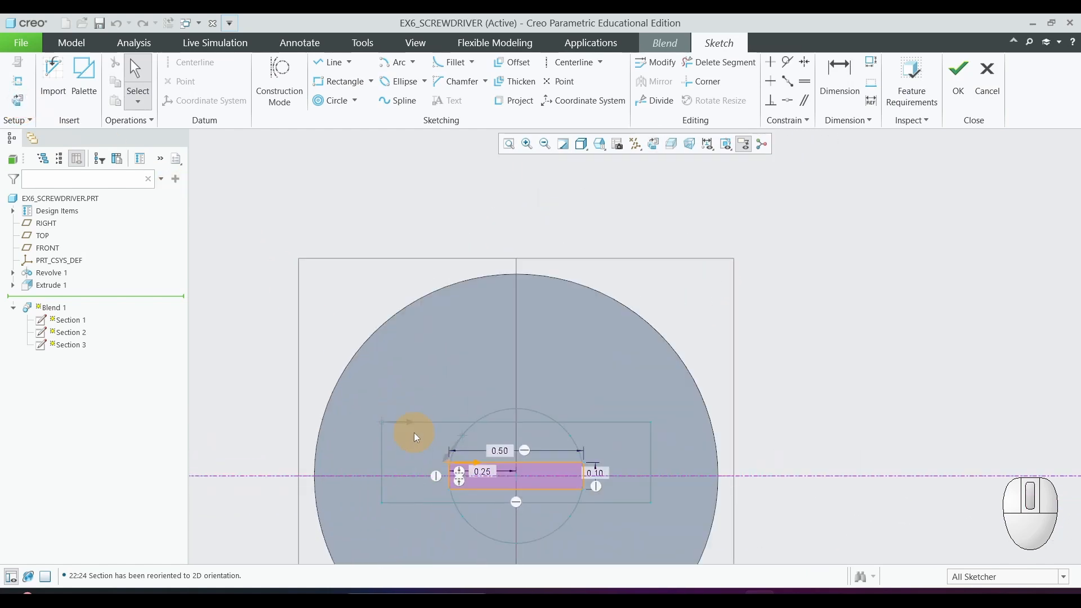
{"action": "scroll", "coordinate": [461, 408], "scroll_direction": "up", "scroll_amount": 5}
{"action": "scroll", "coordinate": [461, 494], "scroll_direction": "down", "scroll_amount": 4}
{"action": "scroll", "coordinate": [432, 403], "scroll_direction": "down", "scroll_amount": 2}
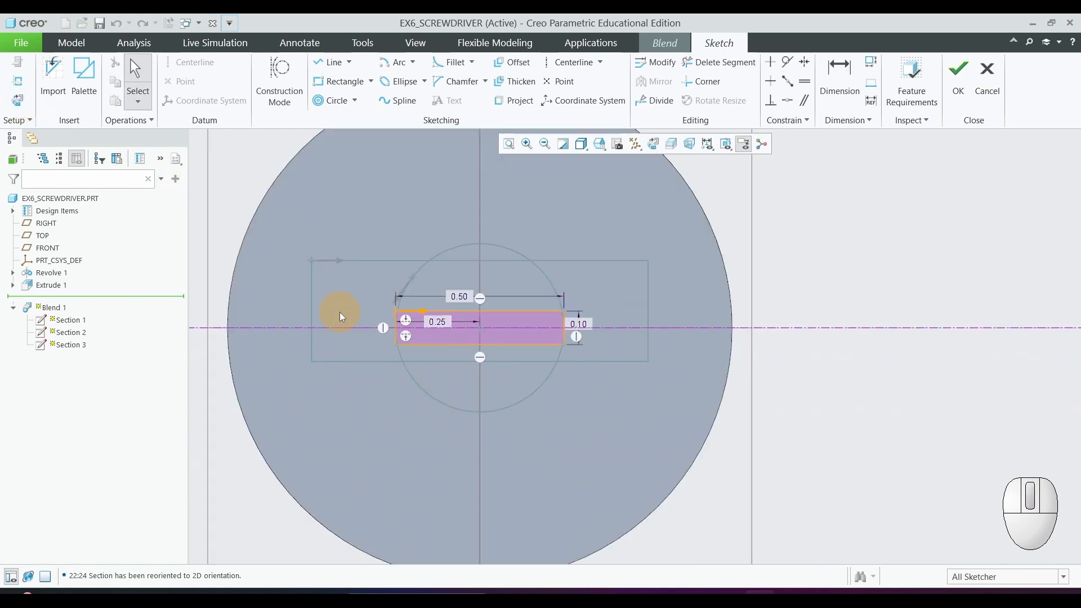
{"action": "scroll", "coordinate": [340, 312], "scroll_direction": "down", "scroll_amount": 2}
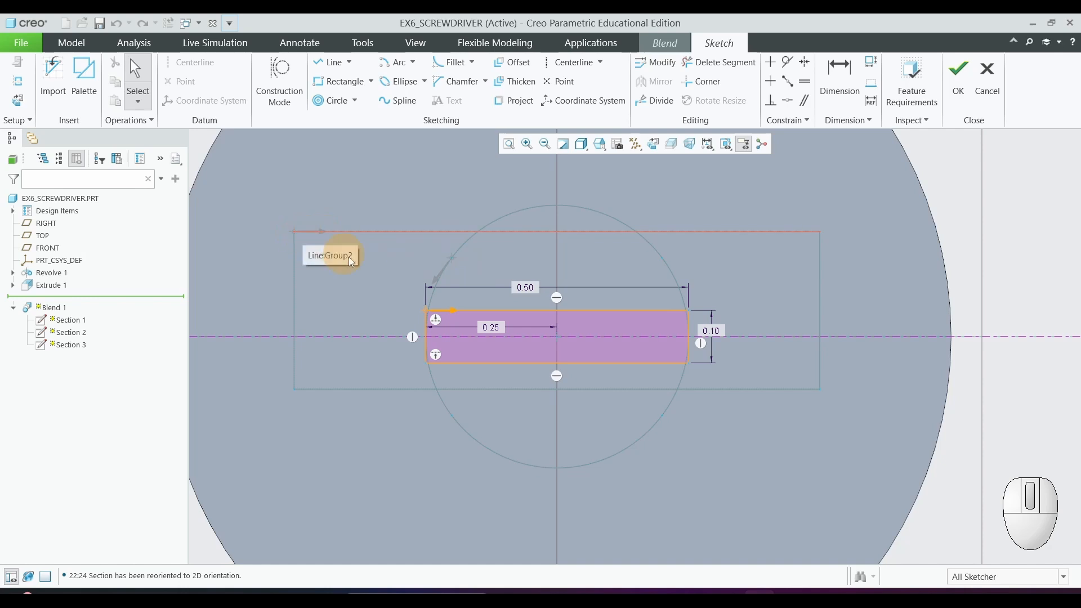
{"action": "scroll", "coordinate": [415, 319], "scroll_direction": "down", "scroll_amount": 1}
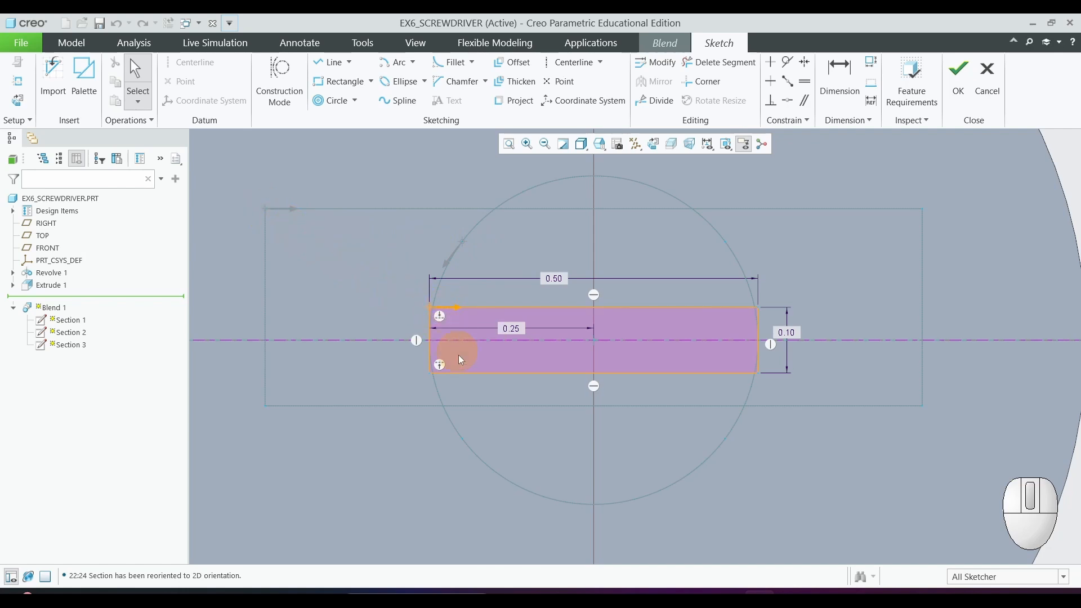
{"action": "left_click", "coordinate": [430, 373]}
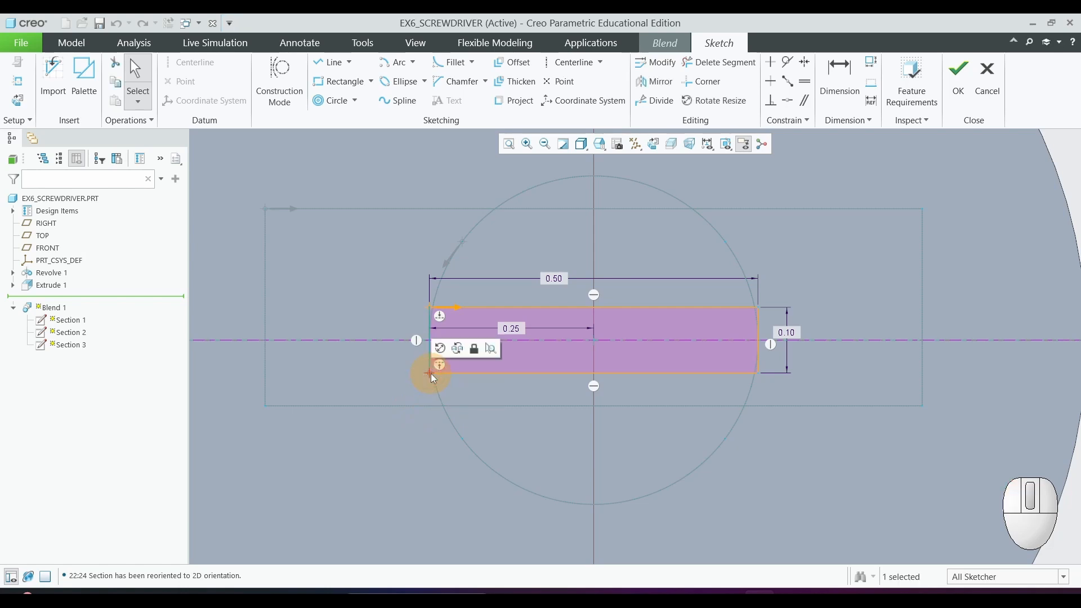
{"action": "right_click", "coordinate": [432, 376]}
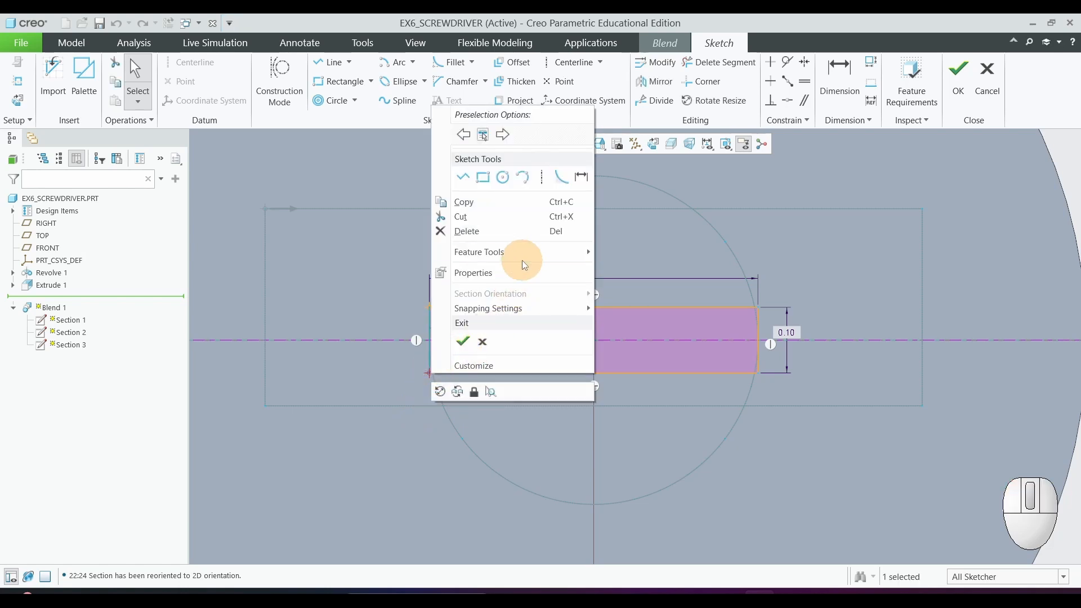
{"action": "mouse_move", "coordinate": [522, 255]}
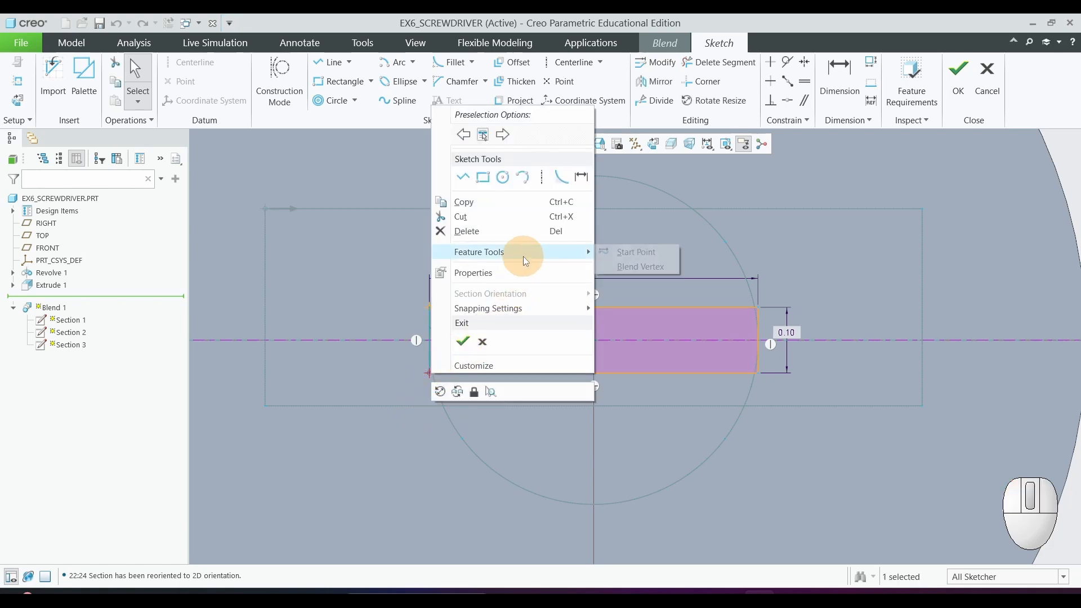
{"action": "left_click", "coordinate": [629, 258]}
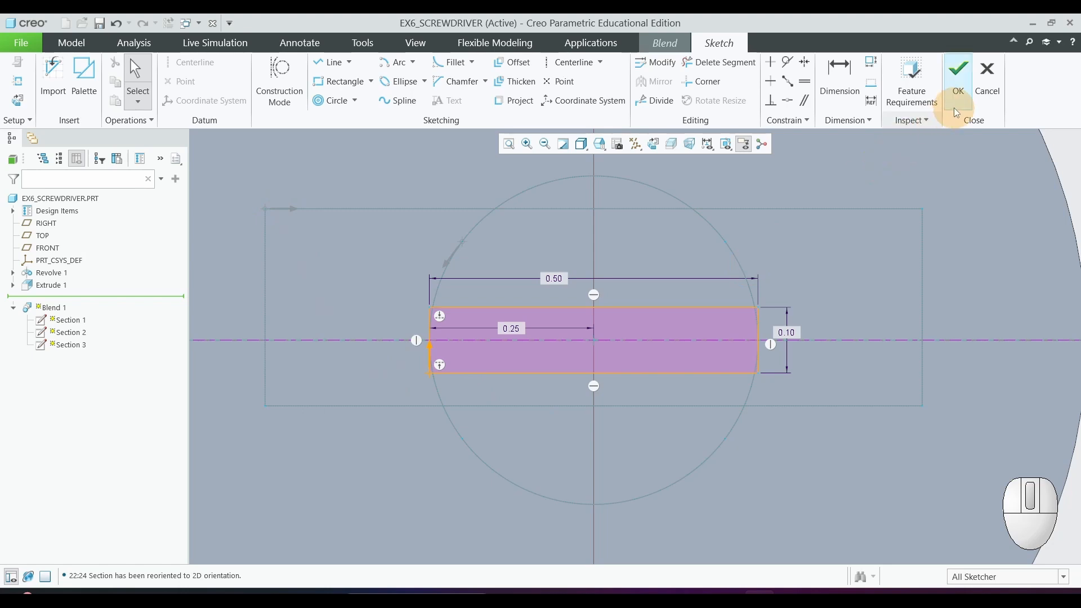
{"action": "left_click", "coordinate": [958, 84]}
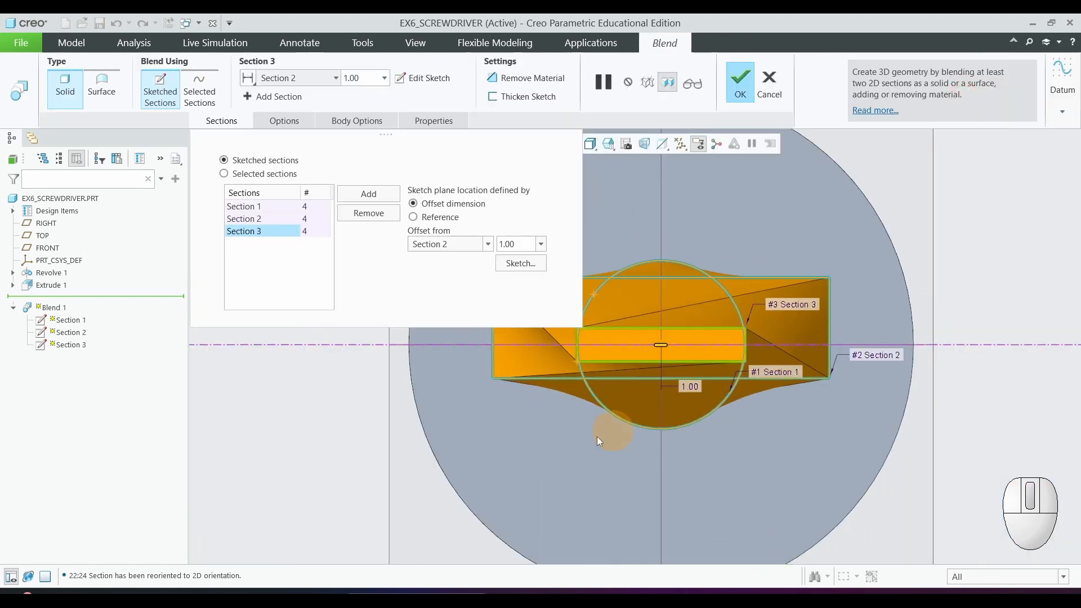
Edit the Section 3 sketch to move its start point to the small rectangle's upper-left corner, and finish the sketch
{"action": "middle_click_drag", "start_coordinate": [597, 440], "coordinate": [506, 463]}
{"action": "scroll", "coordinate": [475, 468], "scroll_direction": "up", "scroll_amount": 2}
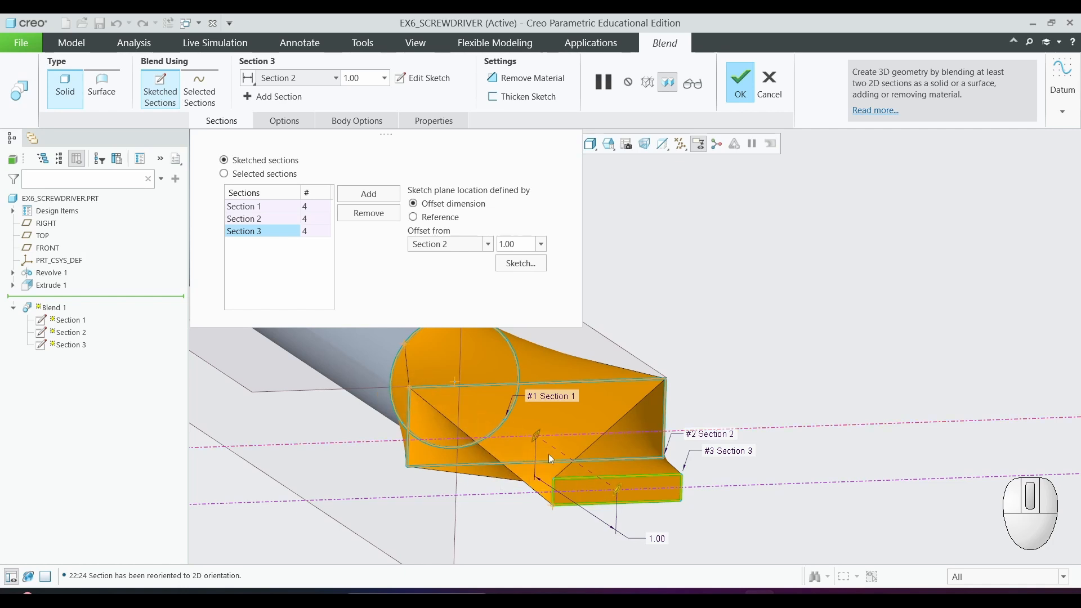
{"action": "left_click", "coordinate": [524, 304]}
{"action": "left_click", "coordinate": [521, 262]}
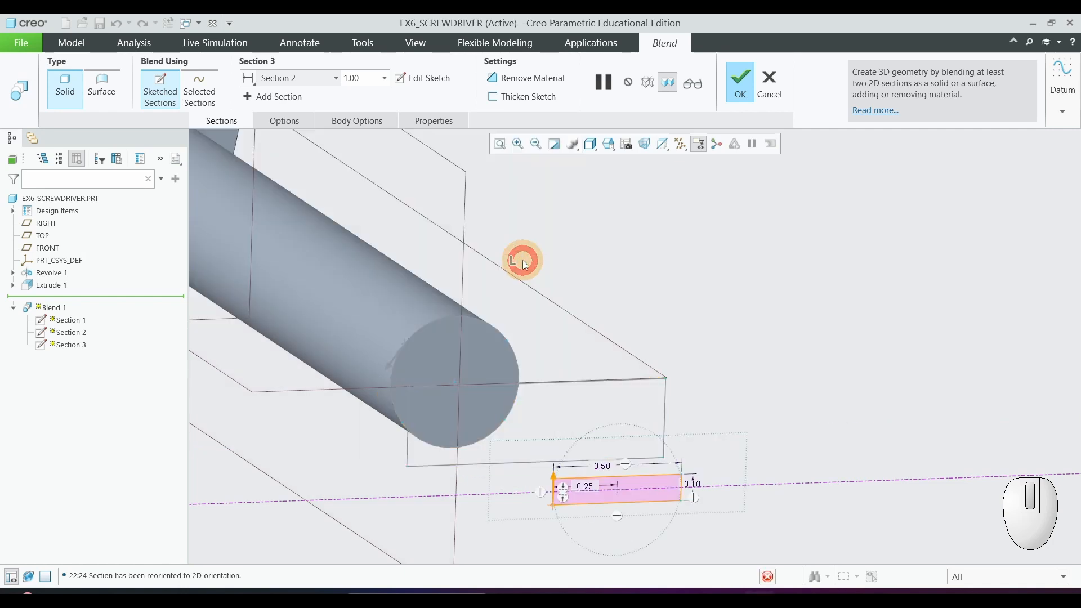
{"action": "left_click", "coordinate": [18, 100]}
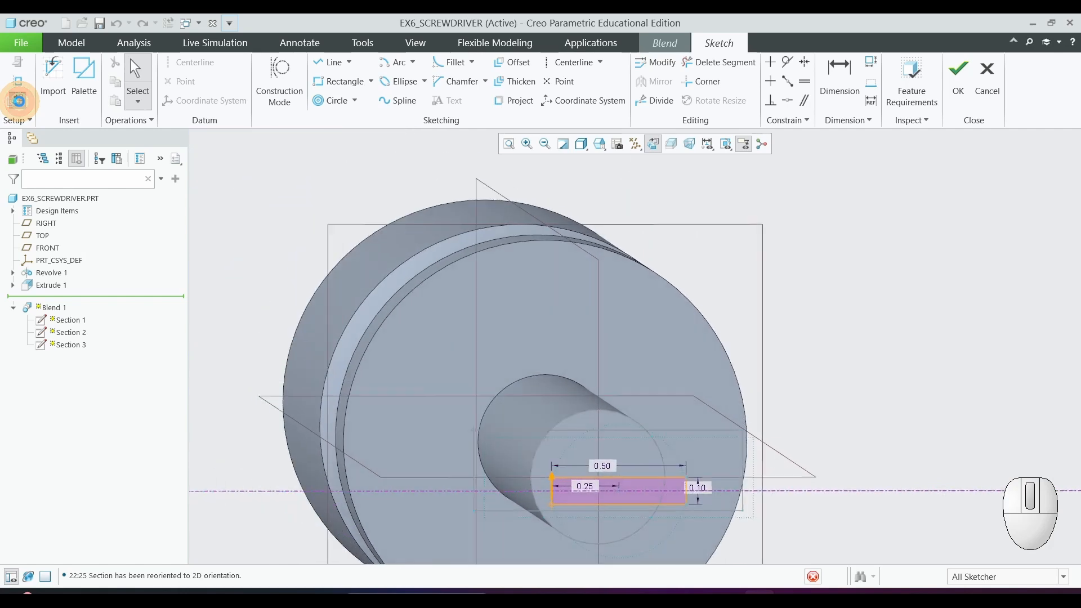
{"action": "scroll", "coordinate": [545, 507], "scroll_direction": "up", "scroll_amount": 2}
{"action": "scroll", "coordinate": [545, 508], "scroll_direction": "down", "scroll_amount": 5}
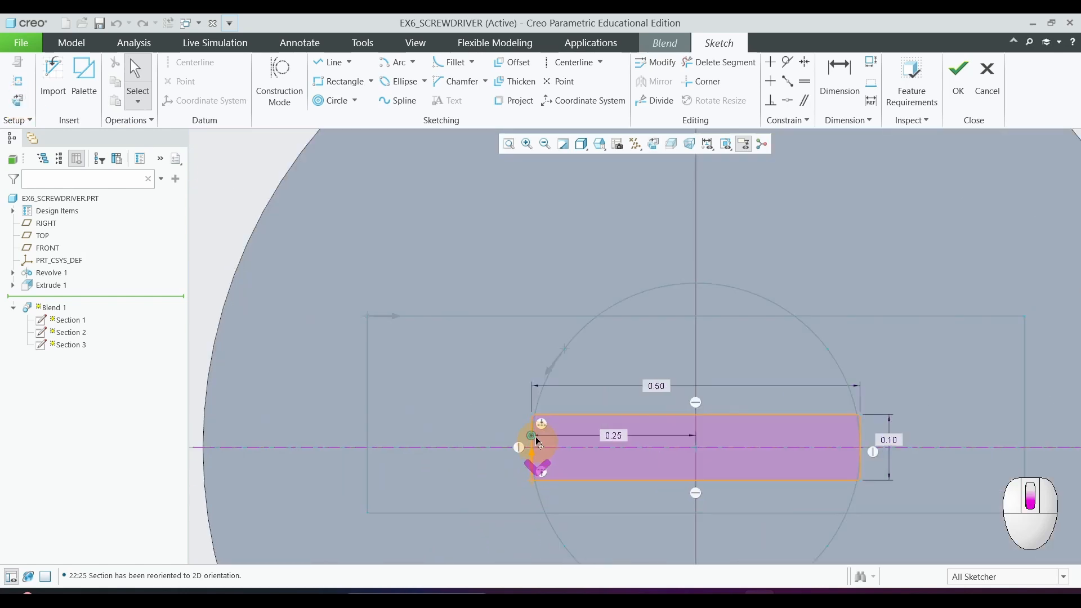
{"action": "left_click", "coordinate": [528, 403]}
{"action": "right_click", "coordinate": [526, 400]}
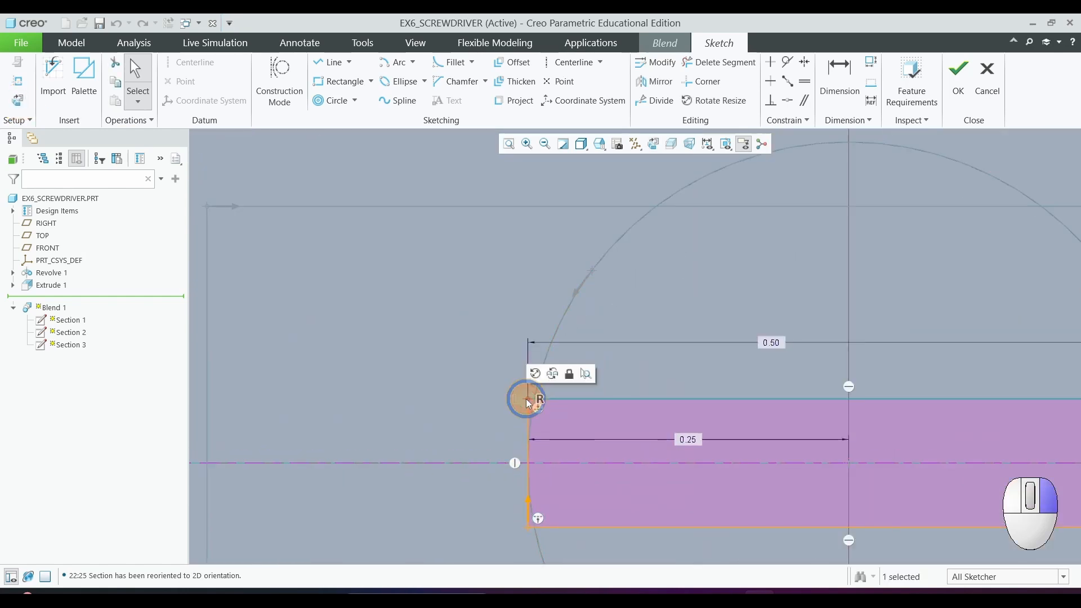
{"action": "mouse_move", "coordinate": [593, 282]}
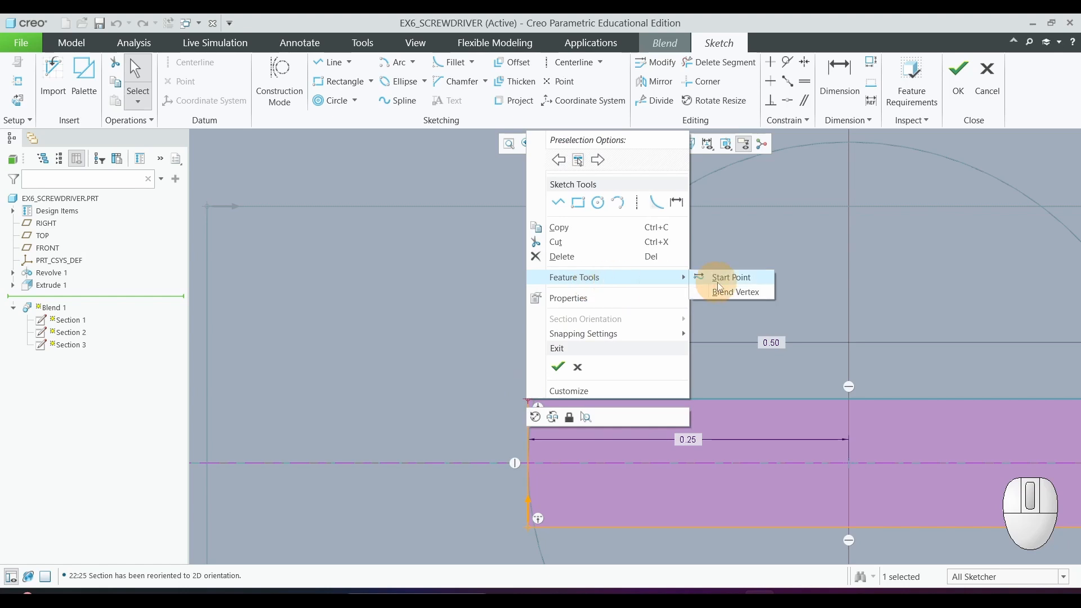
{"action": "left_click", "coordinate": [735, 280]}
{"action": "scroll", "coordinate": [398, 354], "scroll_direction": "up", "scroll_amount": 4}
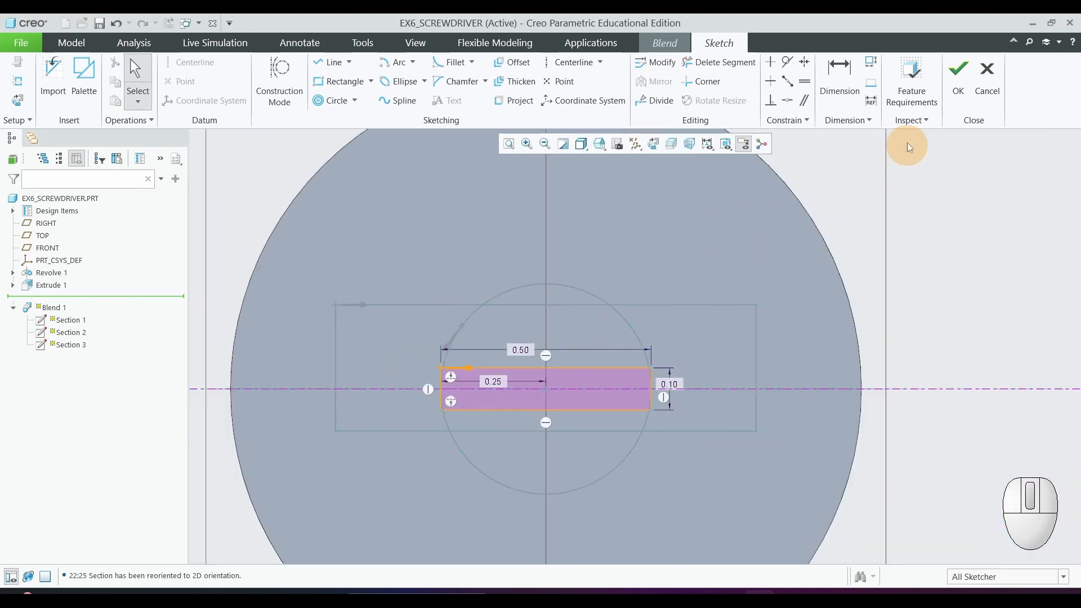
{"action": "left_click", "coordinate": [956, 85]}
Check the blend preview at the end of the shaft and accept the three-section blend feature
{"action": "scroll", "coordinate": [653, 342], "scroll_direction": "up", "scroll_amount": 3}
{"action": "middle_click_drag", "start_coordinate": [673, 353], "coordinate": [827, 403]}
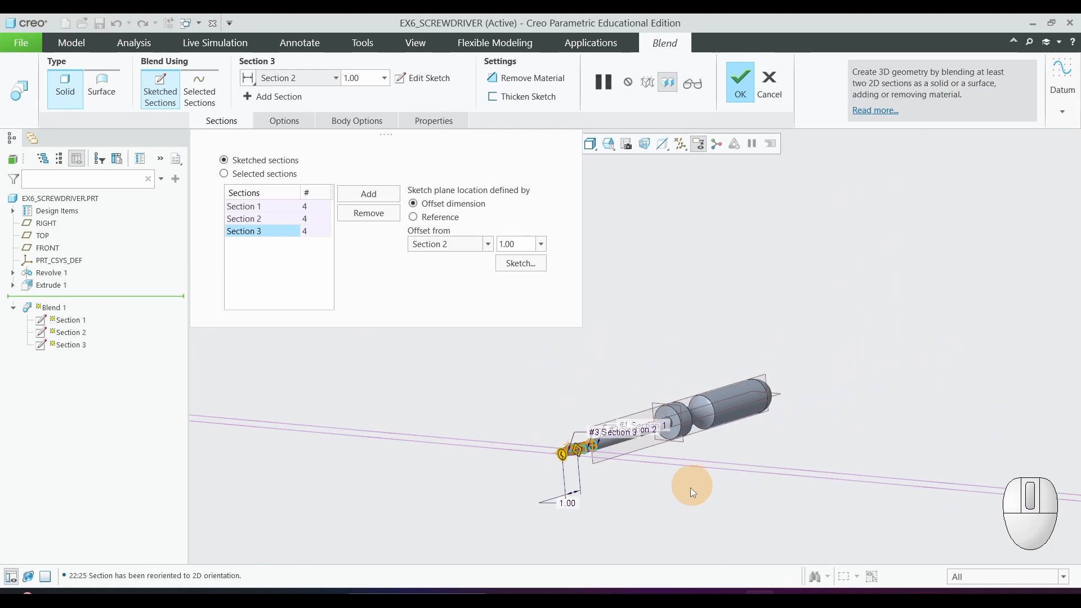
{"action": "scroll", "coordinate": [690, 488], "scroll_direction": "down", "scroll_amount": 3}
{"action": "left_click", "coordinate": [740, 90]}
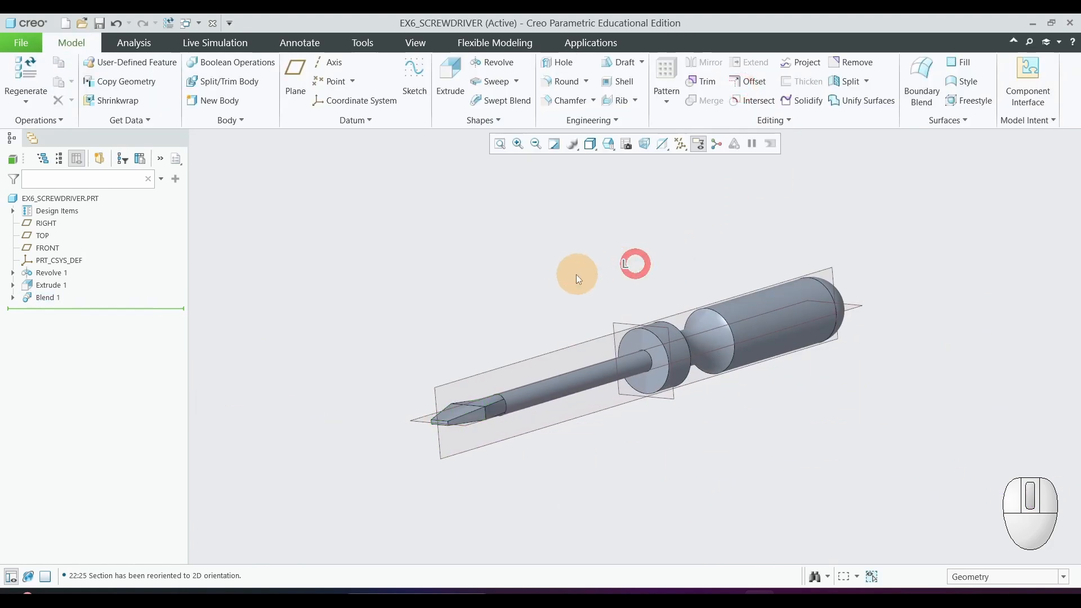
Examine the screwdriver's blade tip, shaft and handle from several angles
{"action": "middle_click_drag", "start_coordinate": [576, 274], "coordinate": [572, 316]}
{"action": "scroll", "coordinate": [573, 316], "scroll_direction": "up", "scroll_amount": 4}
{"action": "scroll", "coordinate": [622, 253], "scroll_direction": "down", "scroll_amount": 4}
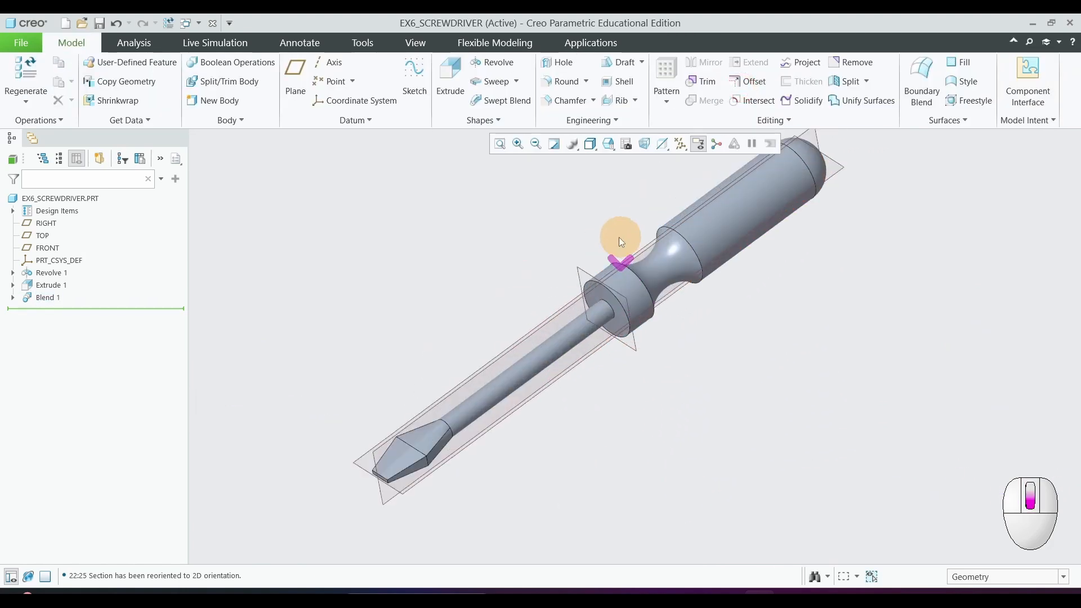
{"action": "middle_click_drag", "start_coordinate": [619, 239], "coordinate": [538, 288]}
{"action": "scroll", "coordinate": [538, 288], "scroll_direction": "down", "scroll_amount": 1}
{"action": "scroll", "coordinate": [538, 289], "scroll_direction": "up", "scroll_amount": 2}
{"action": "middle_click_drag", "start_coordinate": [554, 297], "coordinate": [547, 285]}
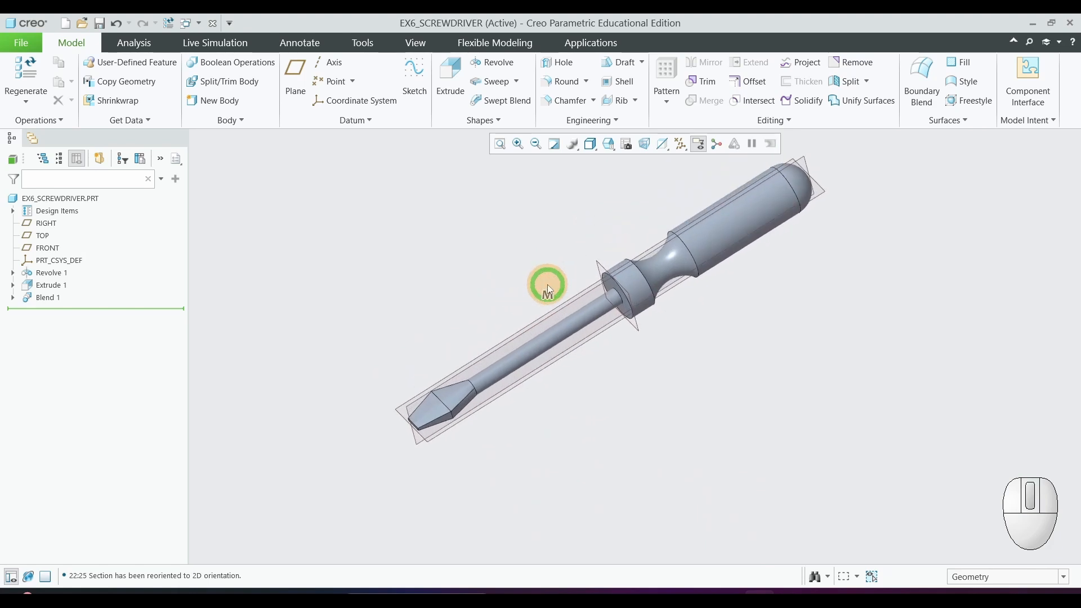
{"action": "scroll", "coordinate": [552, 287], "scroll_direction": "down", "scroll_amount": 1}
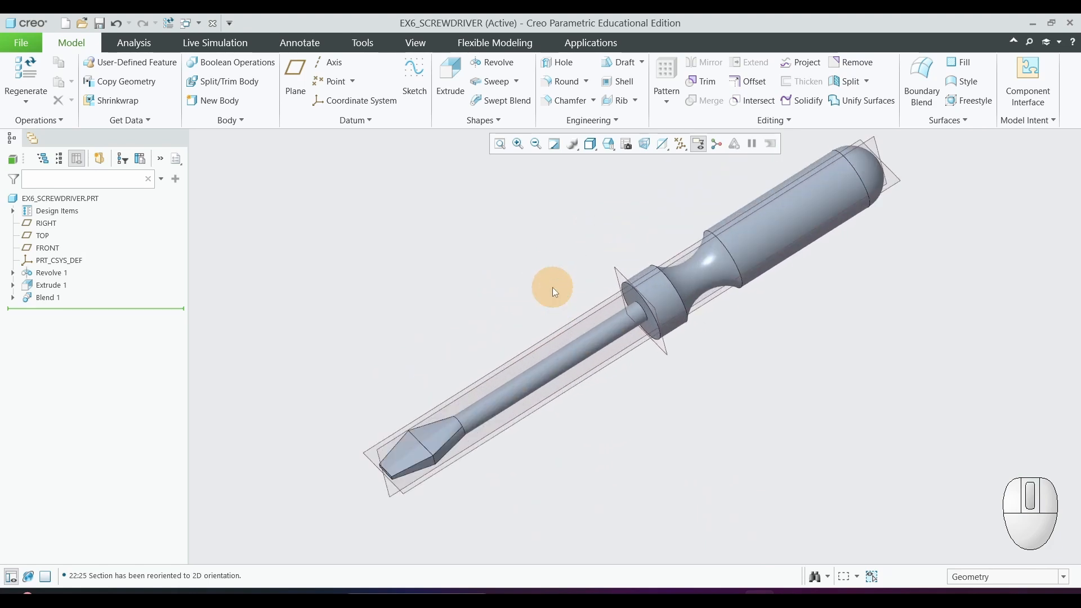